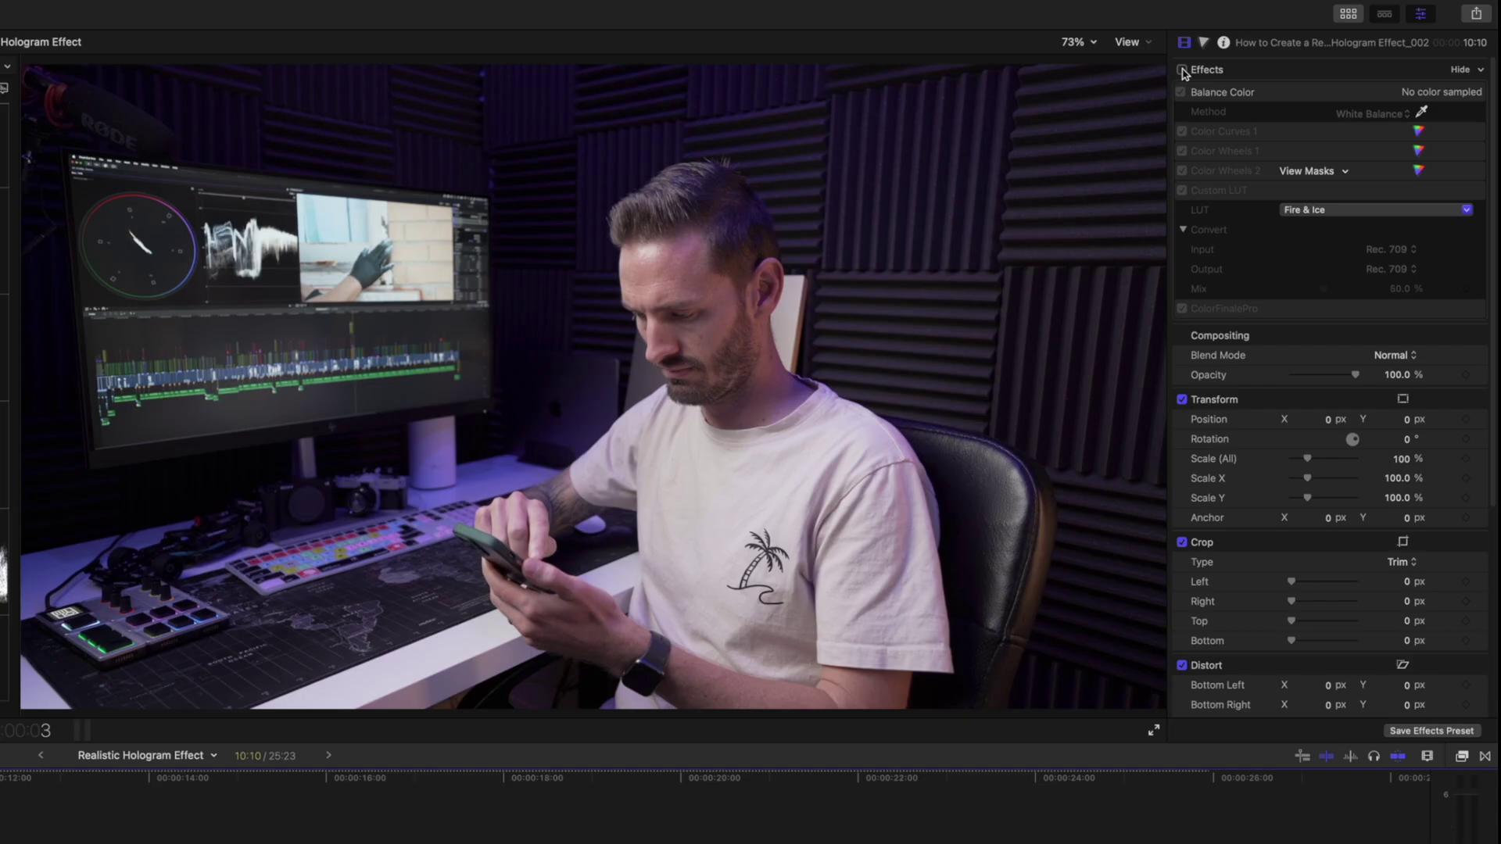
Step: Turn on all the effects of the clip of the man holding the phone
left_click(1182, 70)
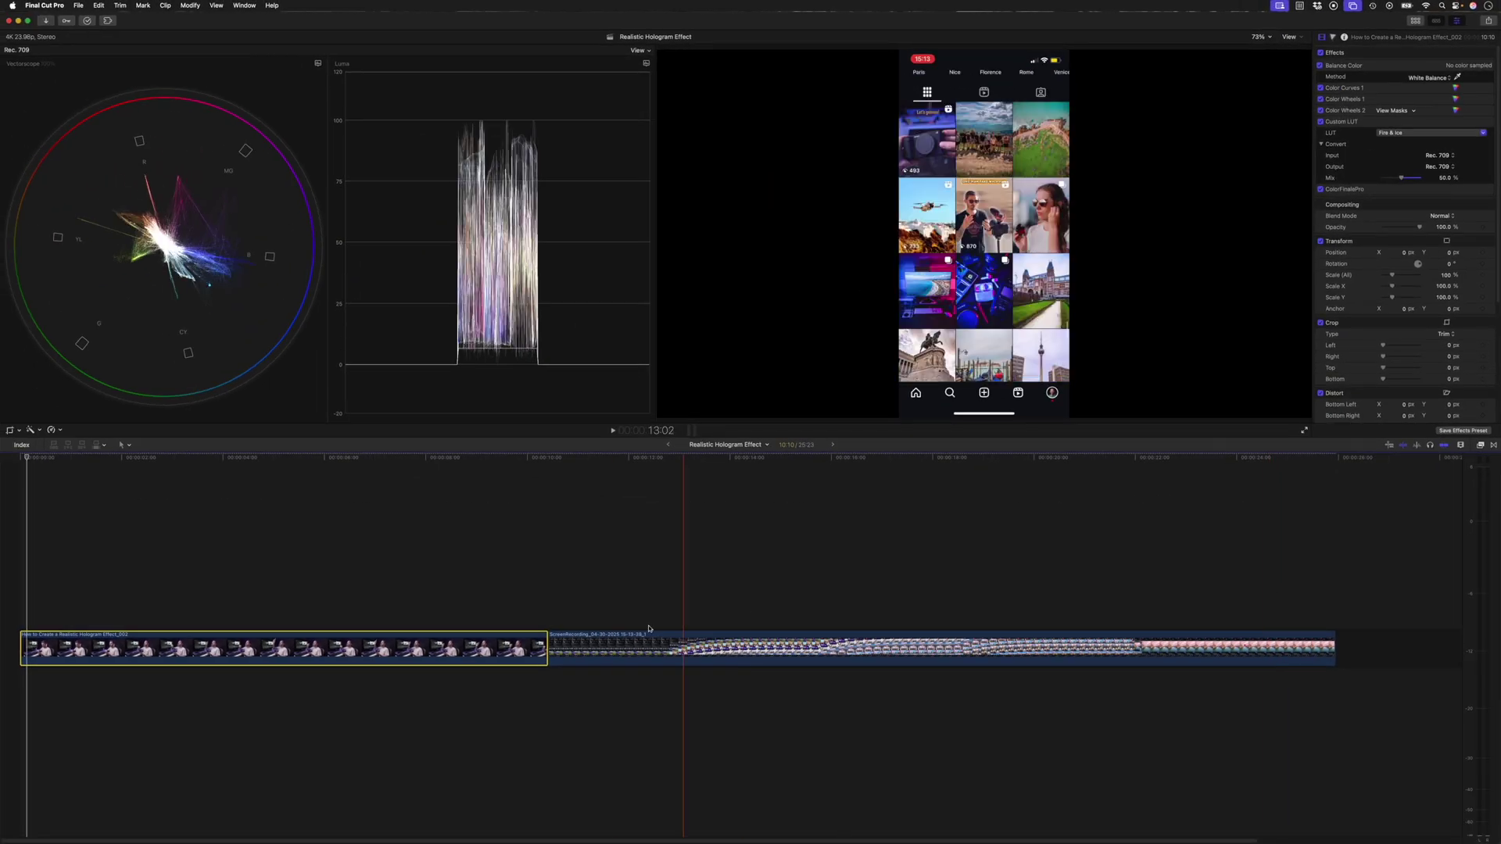
Step: Place the screen recording above the main clip starting at frame 18 and set its X position to -1225 px
left_click_drag(606, 649, 494, 594)
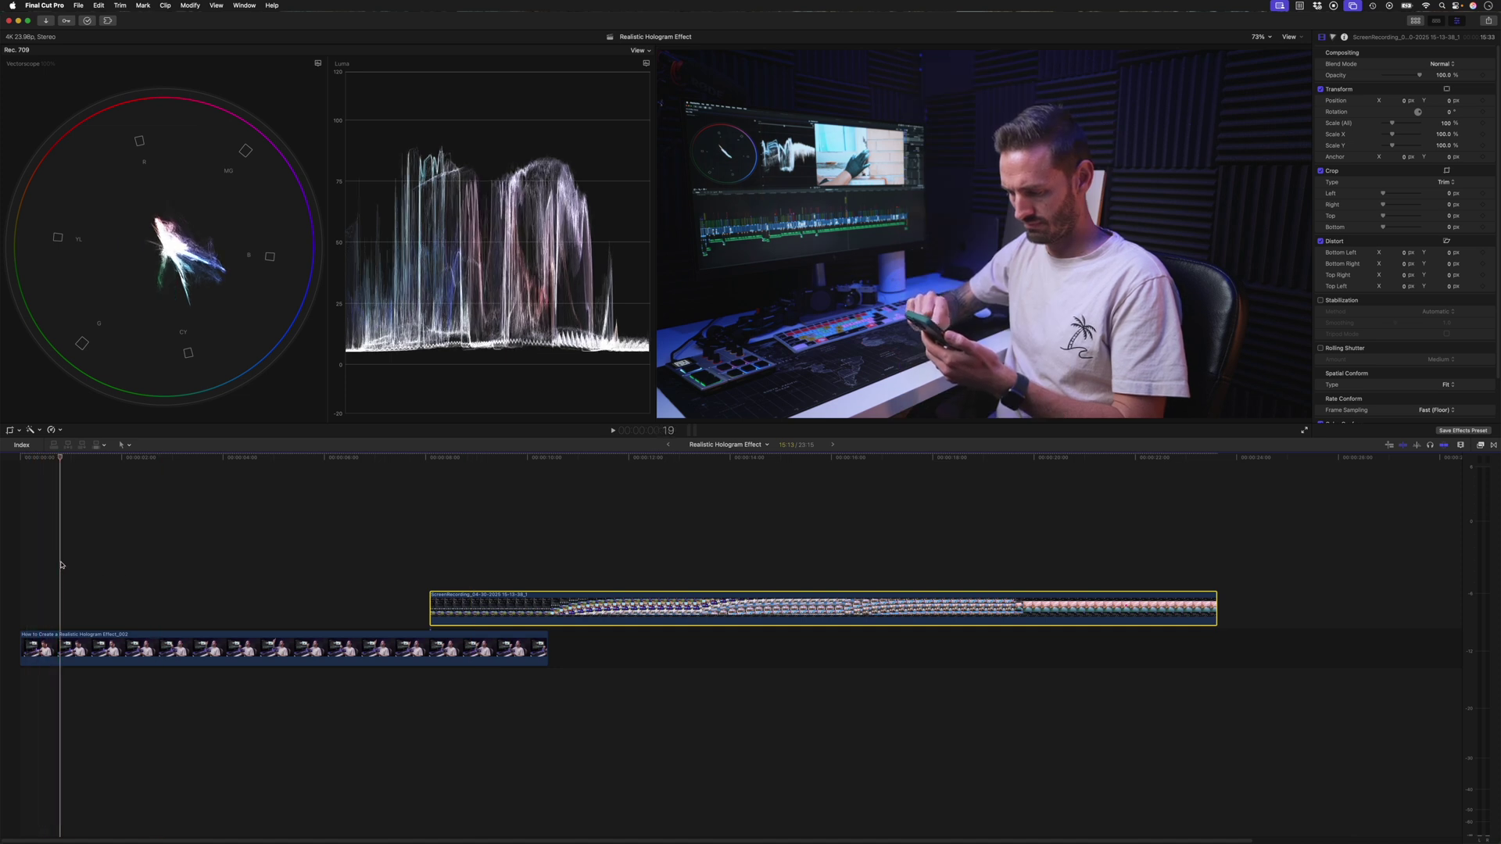
key("super+7")
left_click_drag(442, 603, 69, 604)
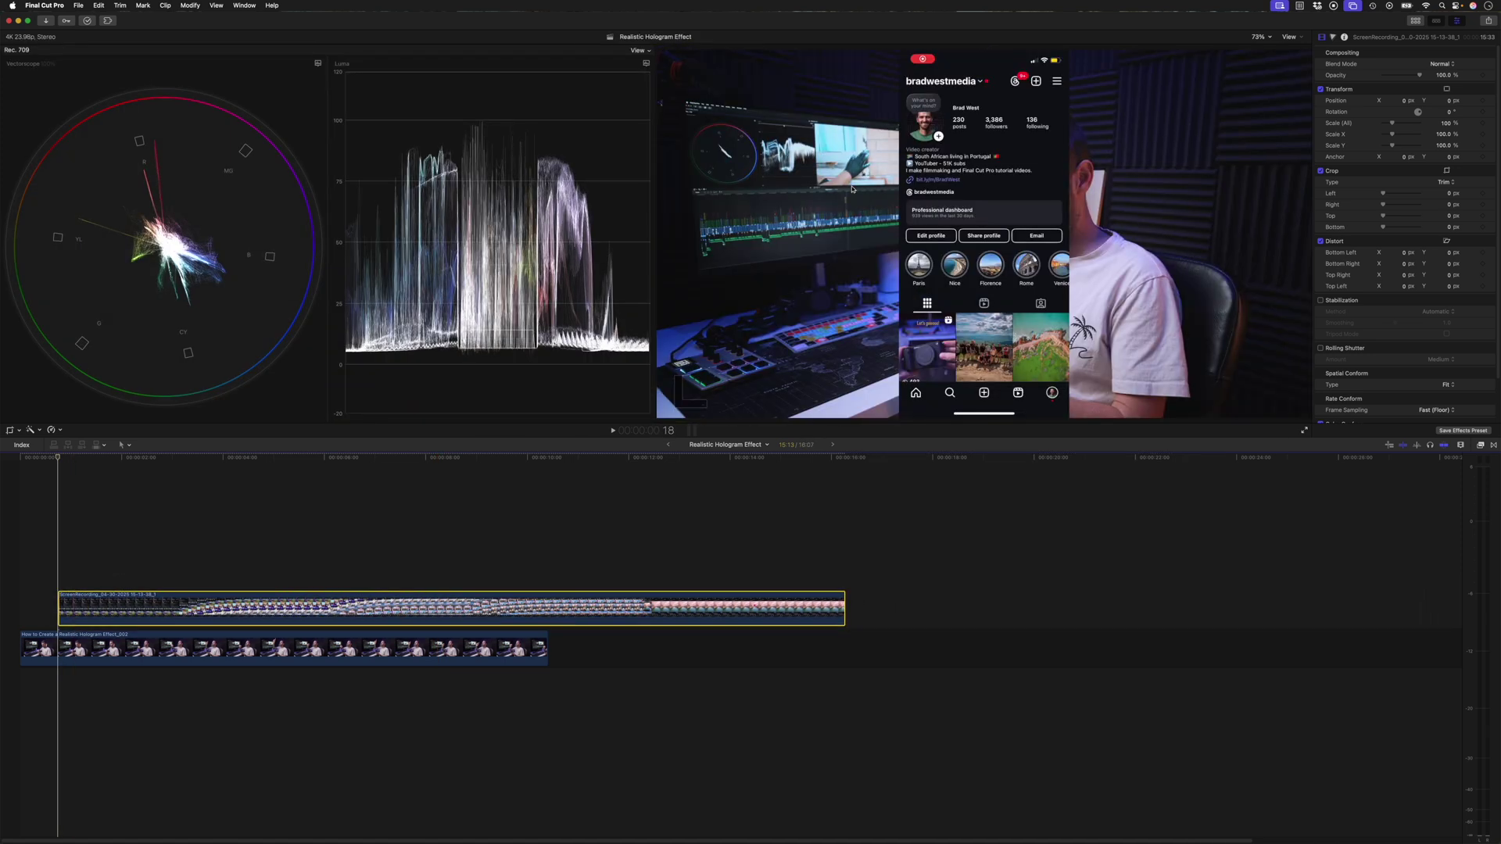
left_click_drag(1405, 104, 1399, 102)
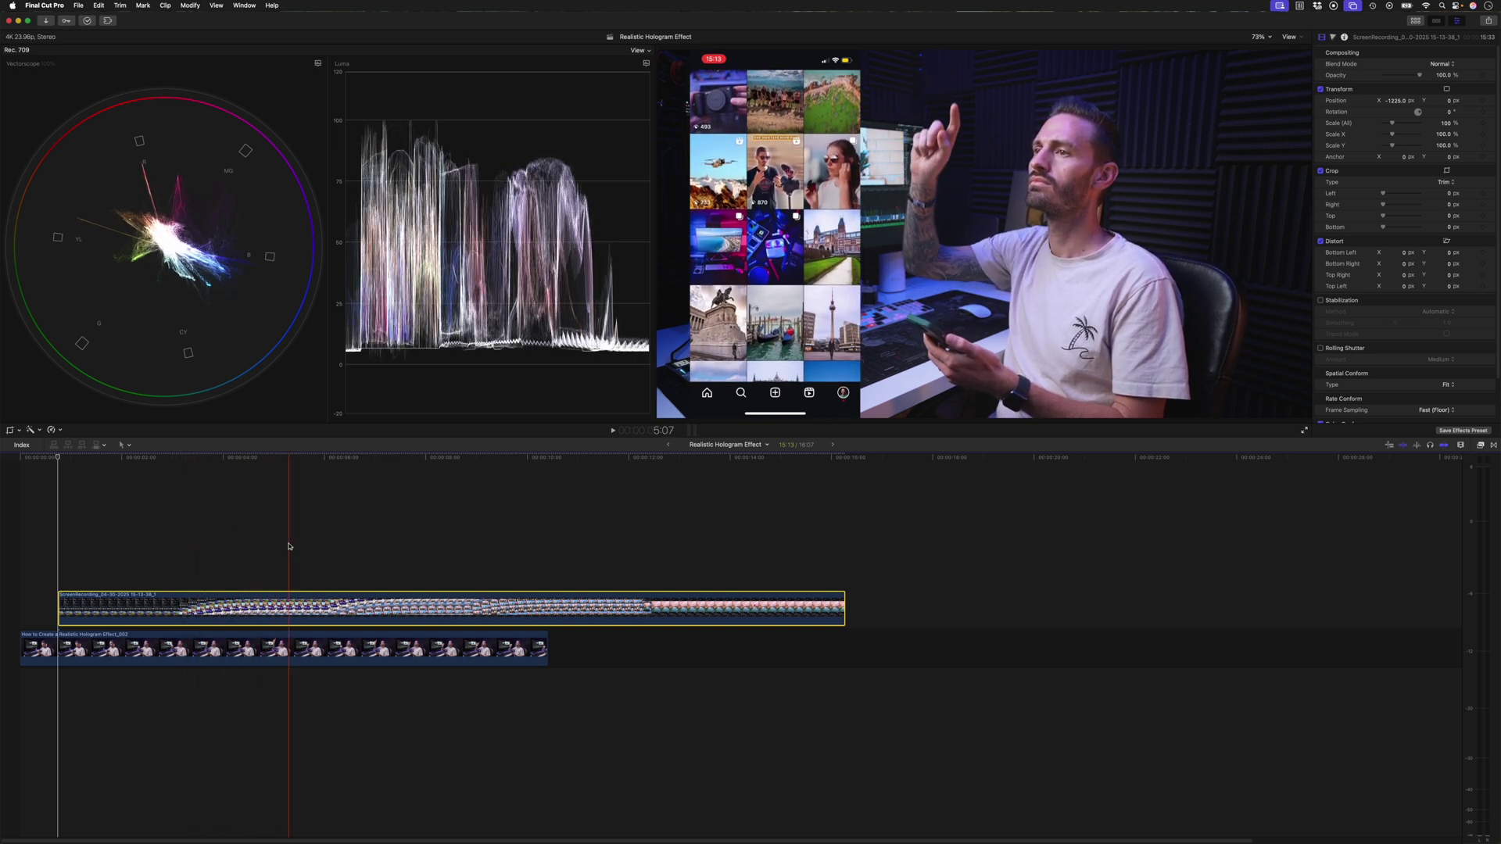
Step: Split the screen recording's speed at 5:20 and at about 3:00, isolating the first scroll movement
left_click(250, 545)
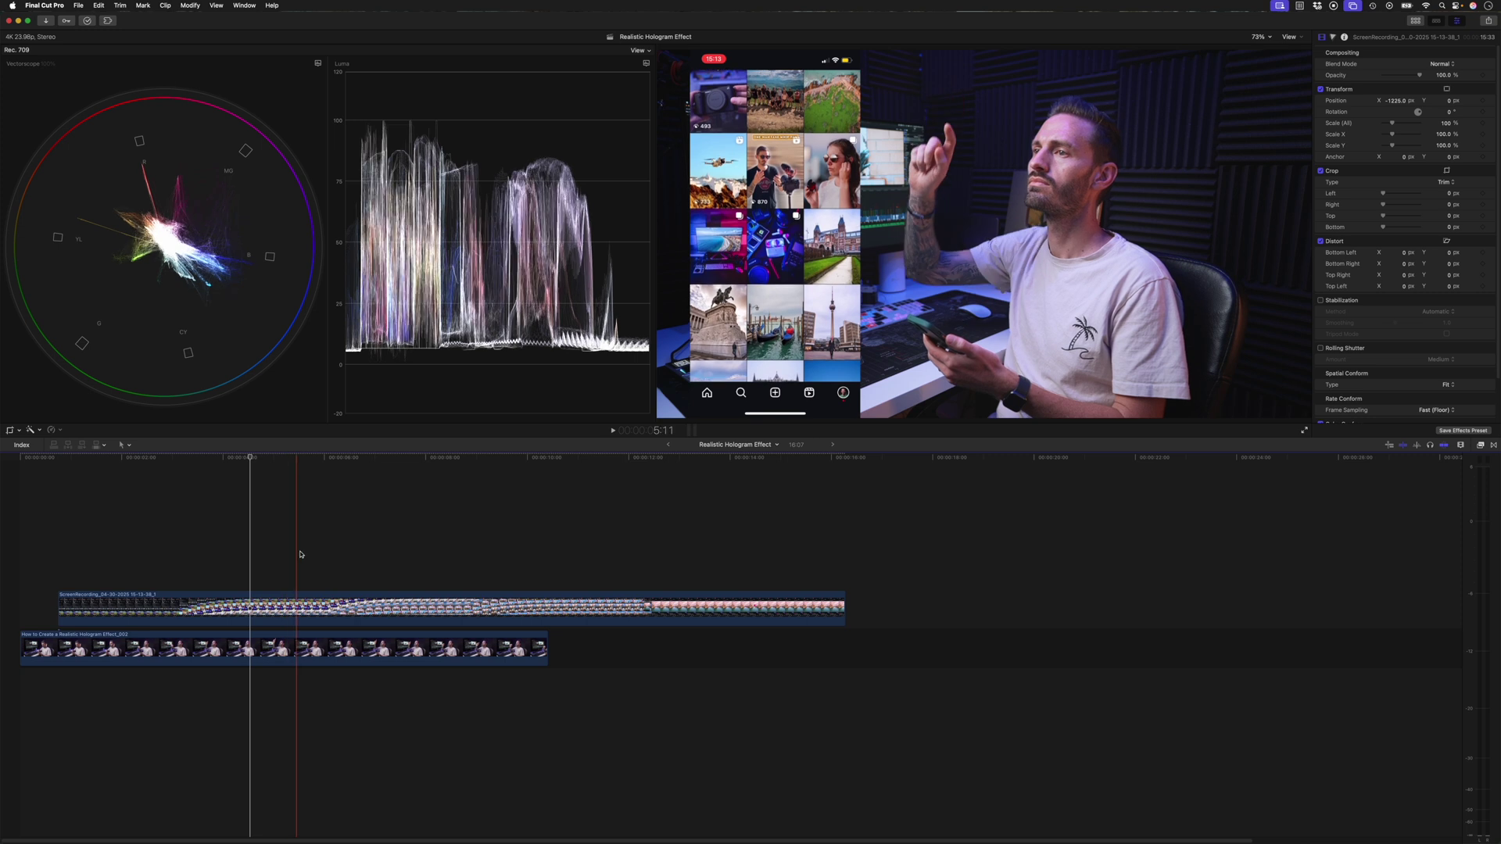
left_click(318, 598)
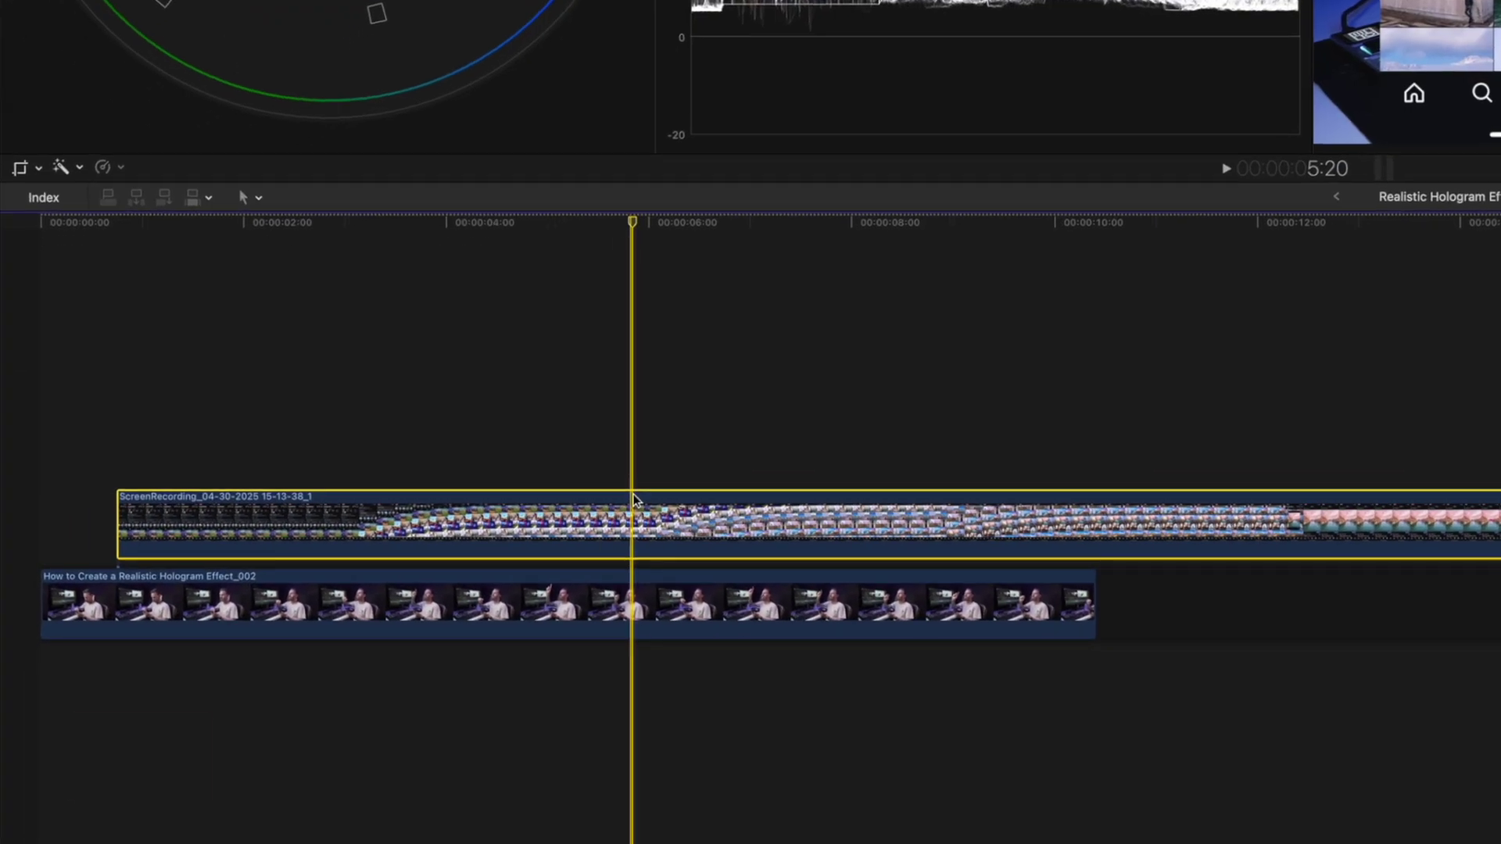
key("shift+b")
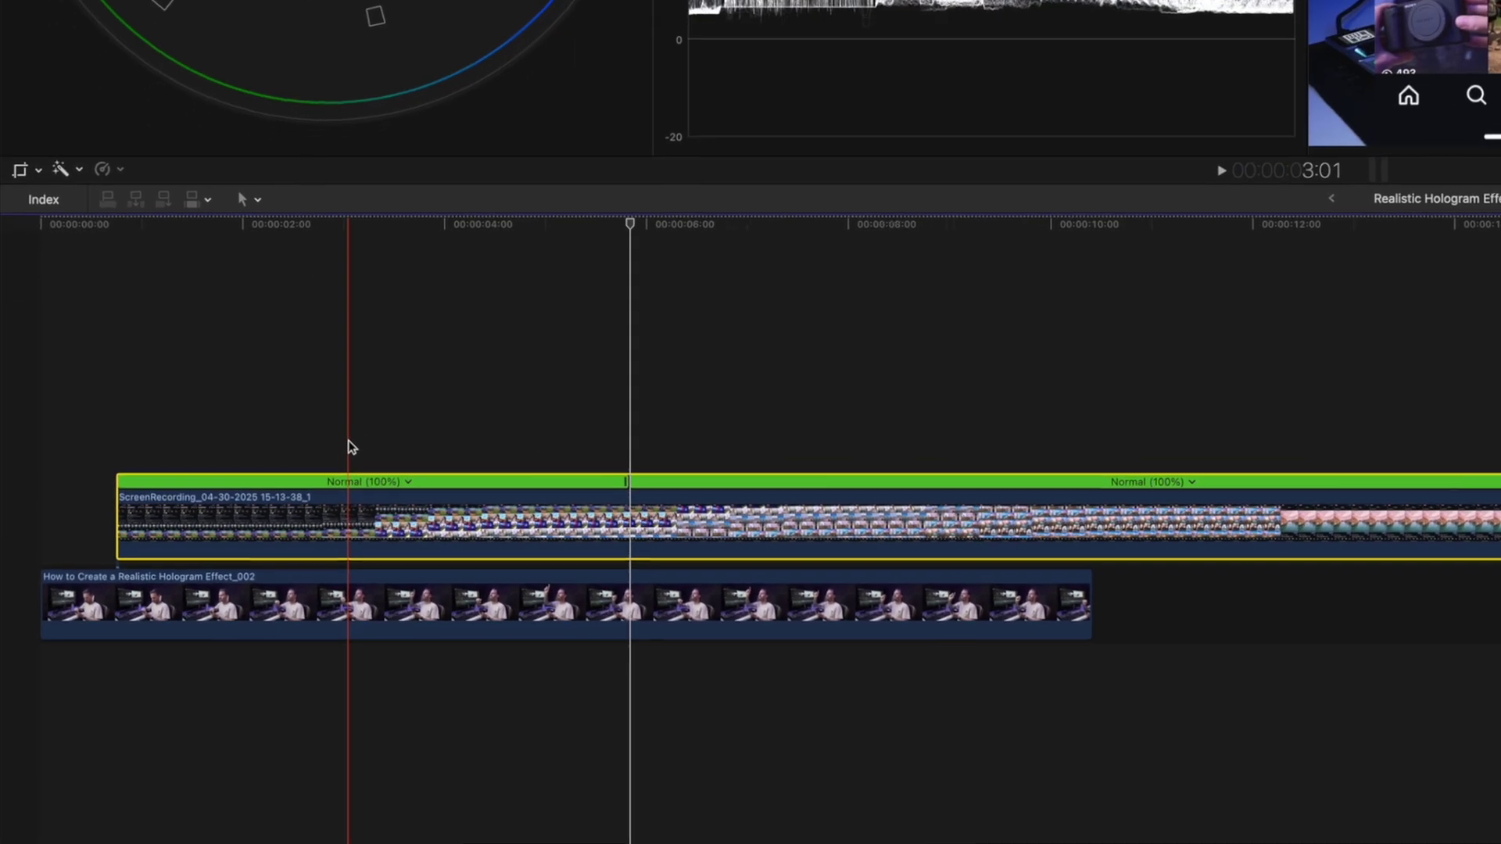
left_click(174, 568)
key("shift+b")
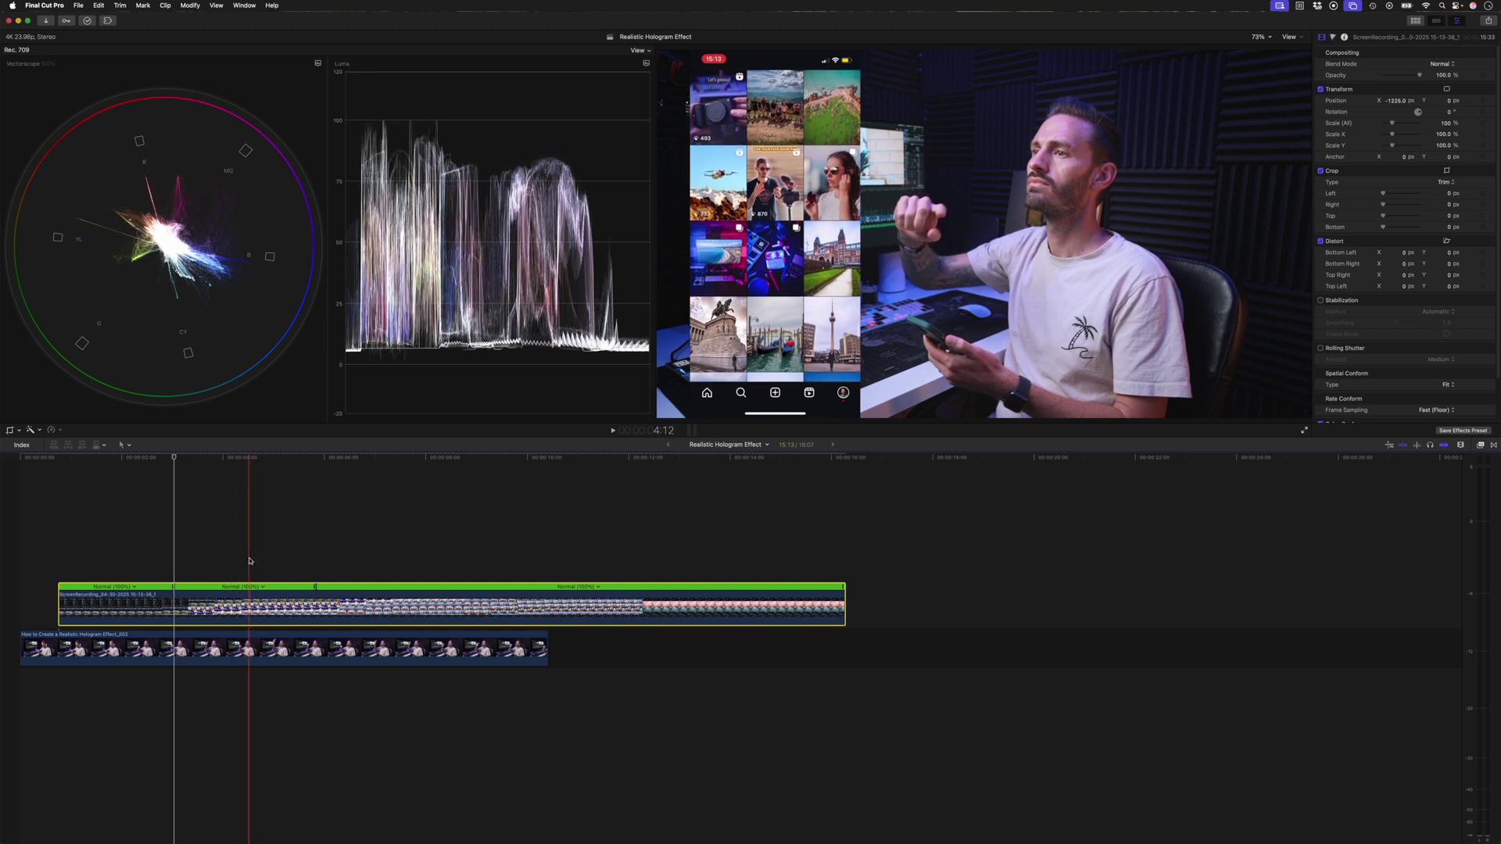
Step: Speed up the first scroll segment to end at 4:12 and turn off the speed transition at its start
left_click(250, 561)
left_click_drag(315, 587, 220, 590)
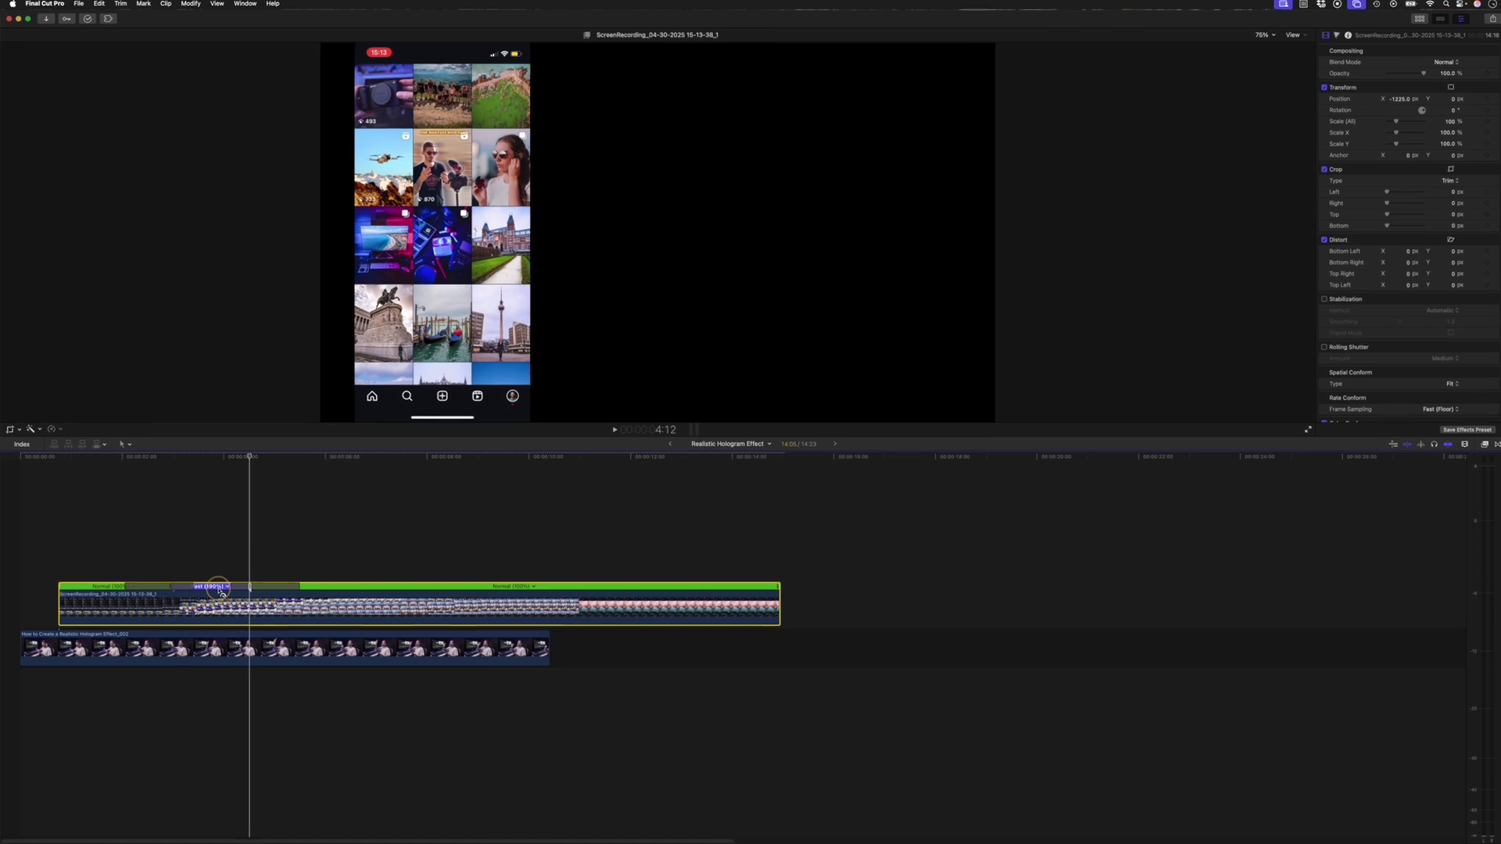
left_click(171, 586)
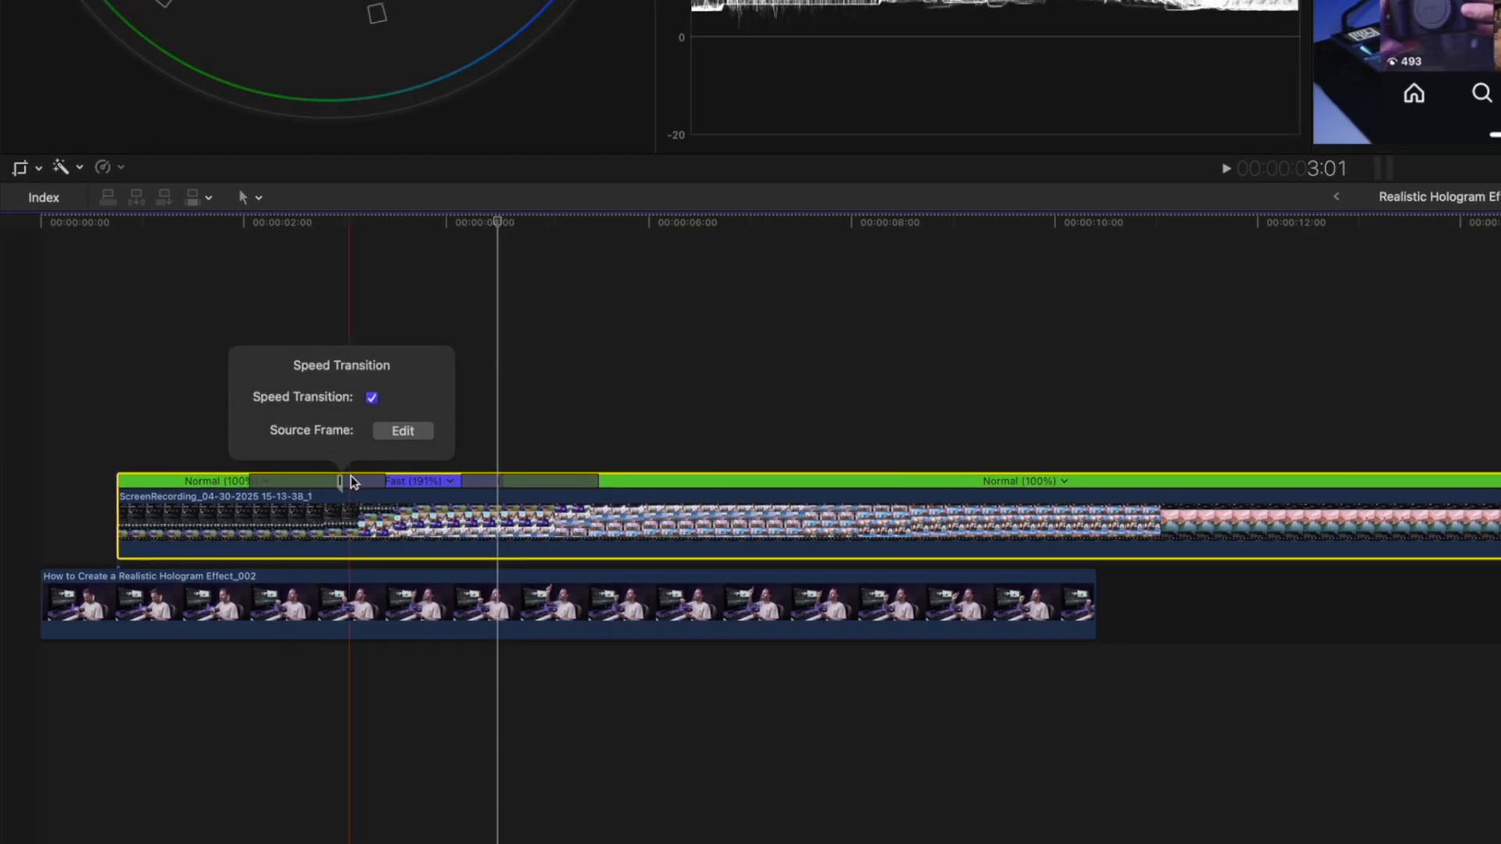
left_click(372, 401)
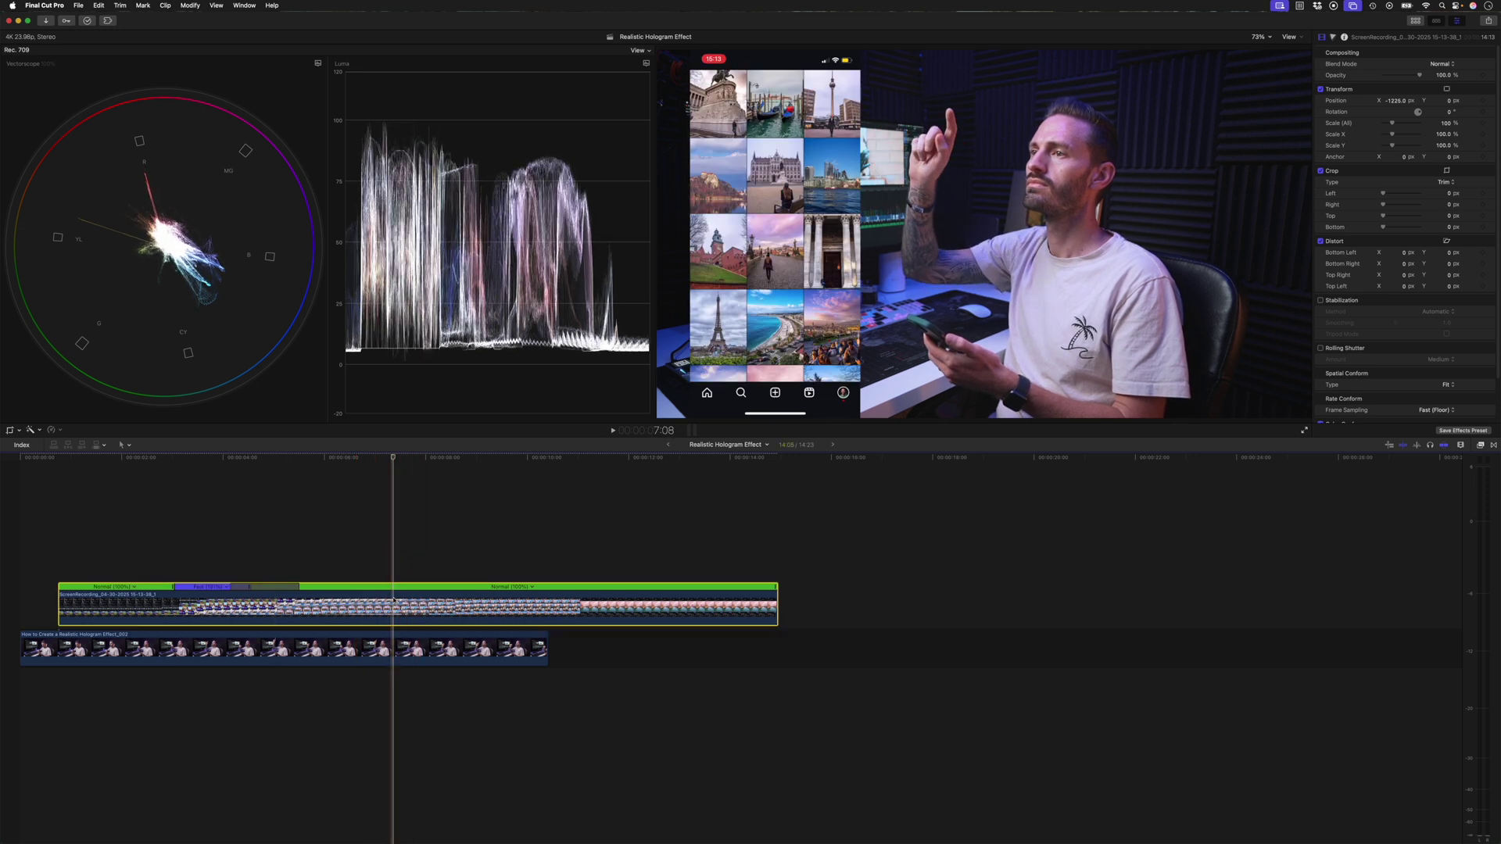
Step: Shorten the next two scroll speed segments of the screen recording to match the hand swipes, ending the first of them at 6:05
left_click(337, 572)
left_click_drag(390, 587, 337, 587)
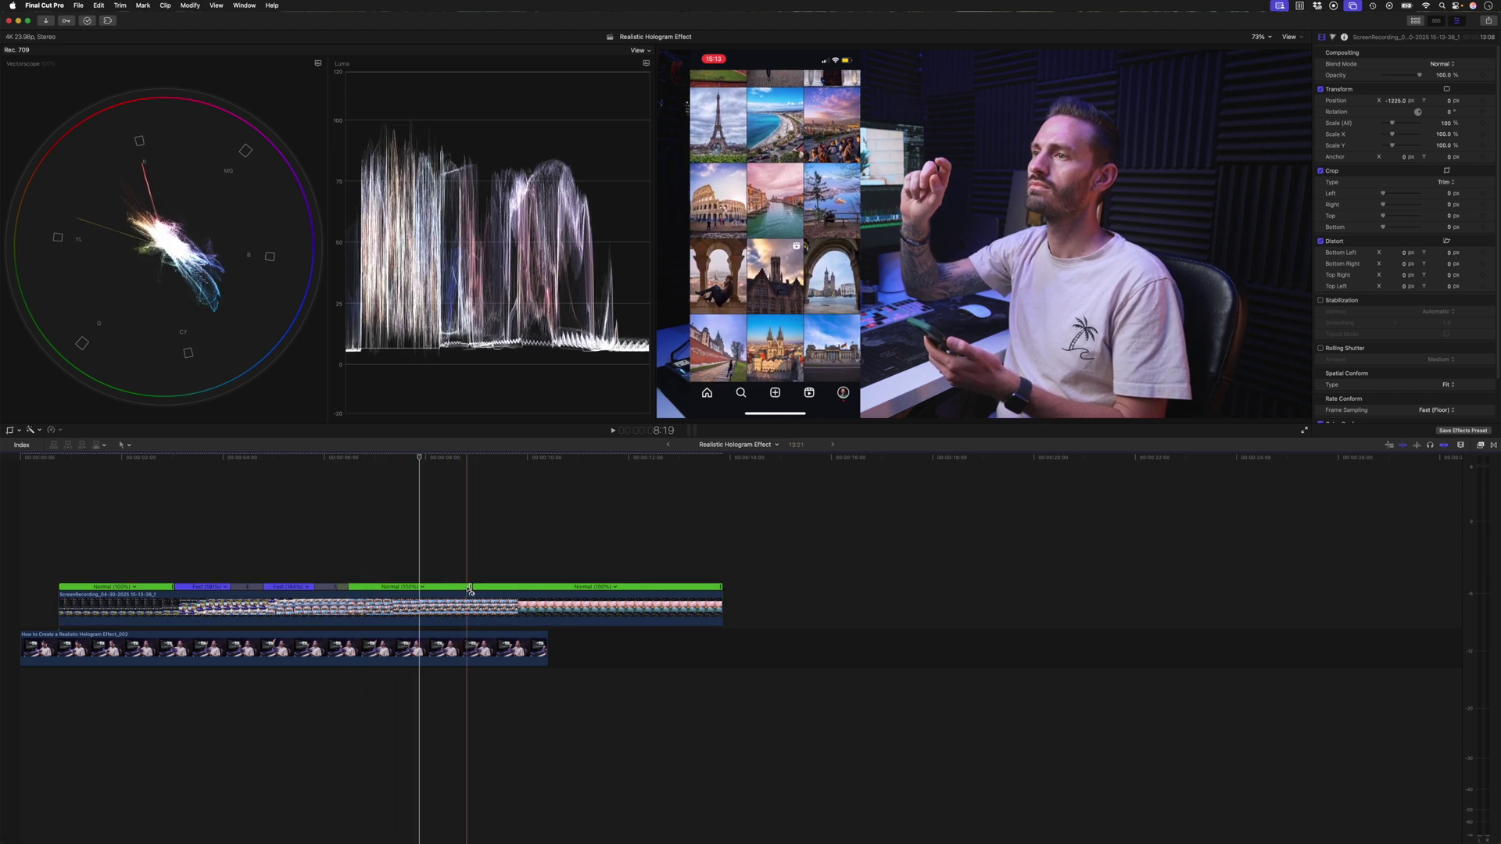
left_click_drag(470, 587, 323, 582)
left_click_drag(425, 588, 406, 587)
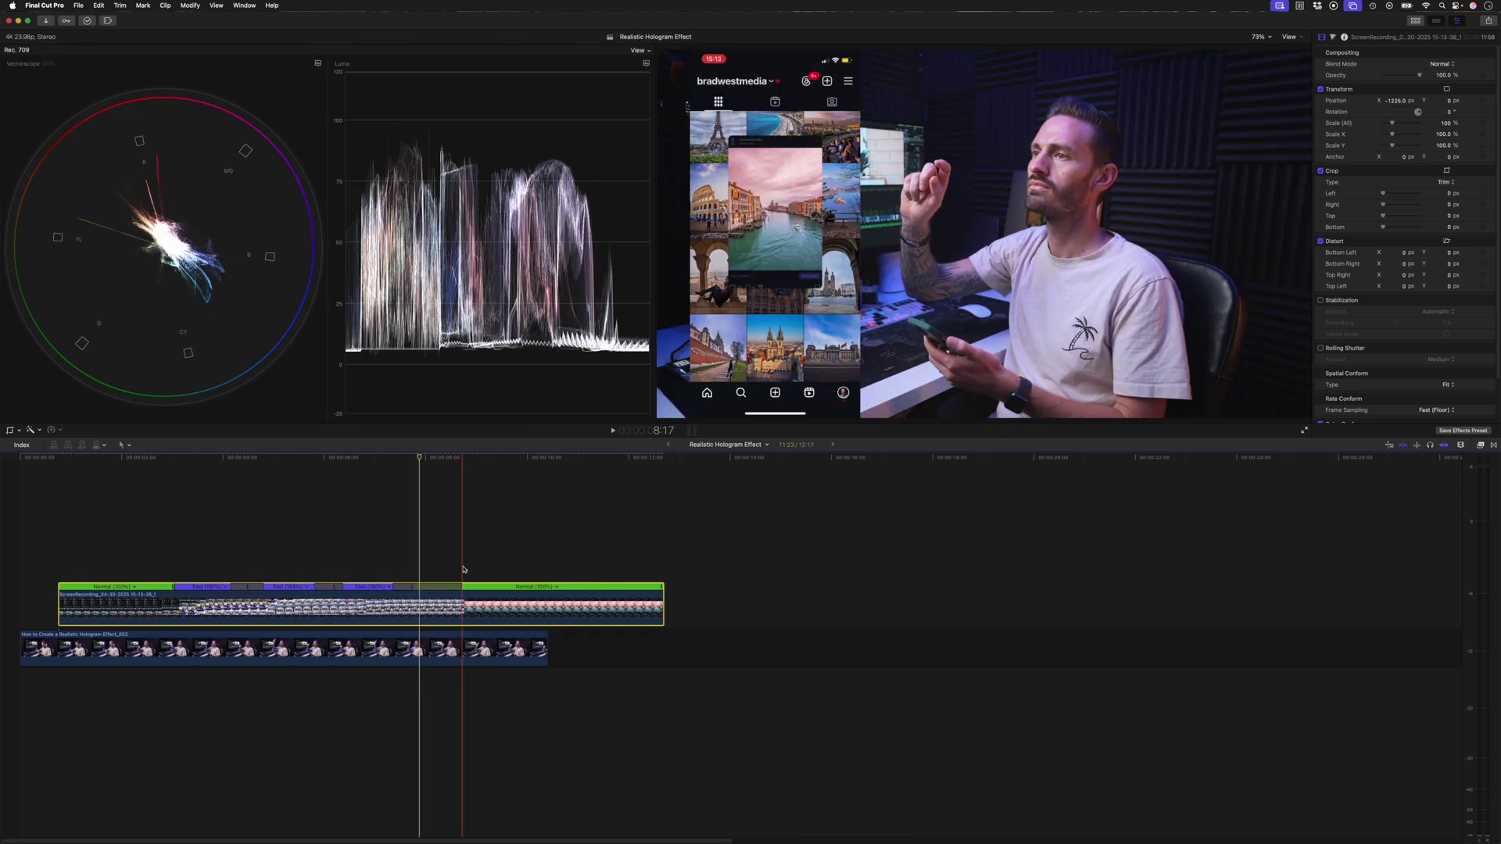
Step: Split the screen recording's speed at about 8:17, where the post opens, and shorten the segment before it toward 8:01
left_click(461, 569)
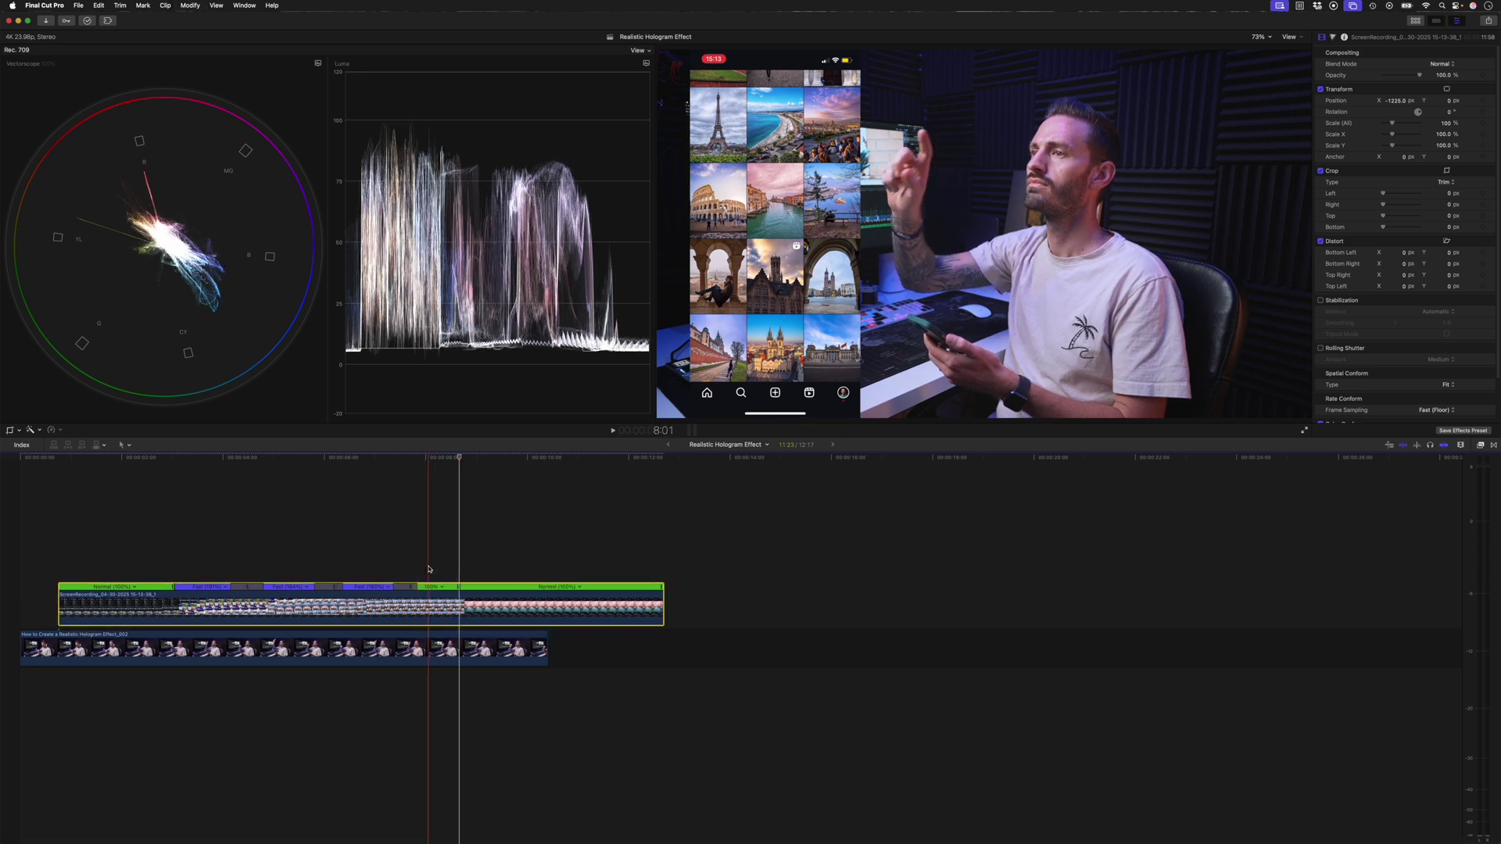
left_click(429, 570)
left_click_drag(459, 587, 444, 593)
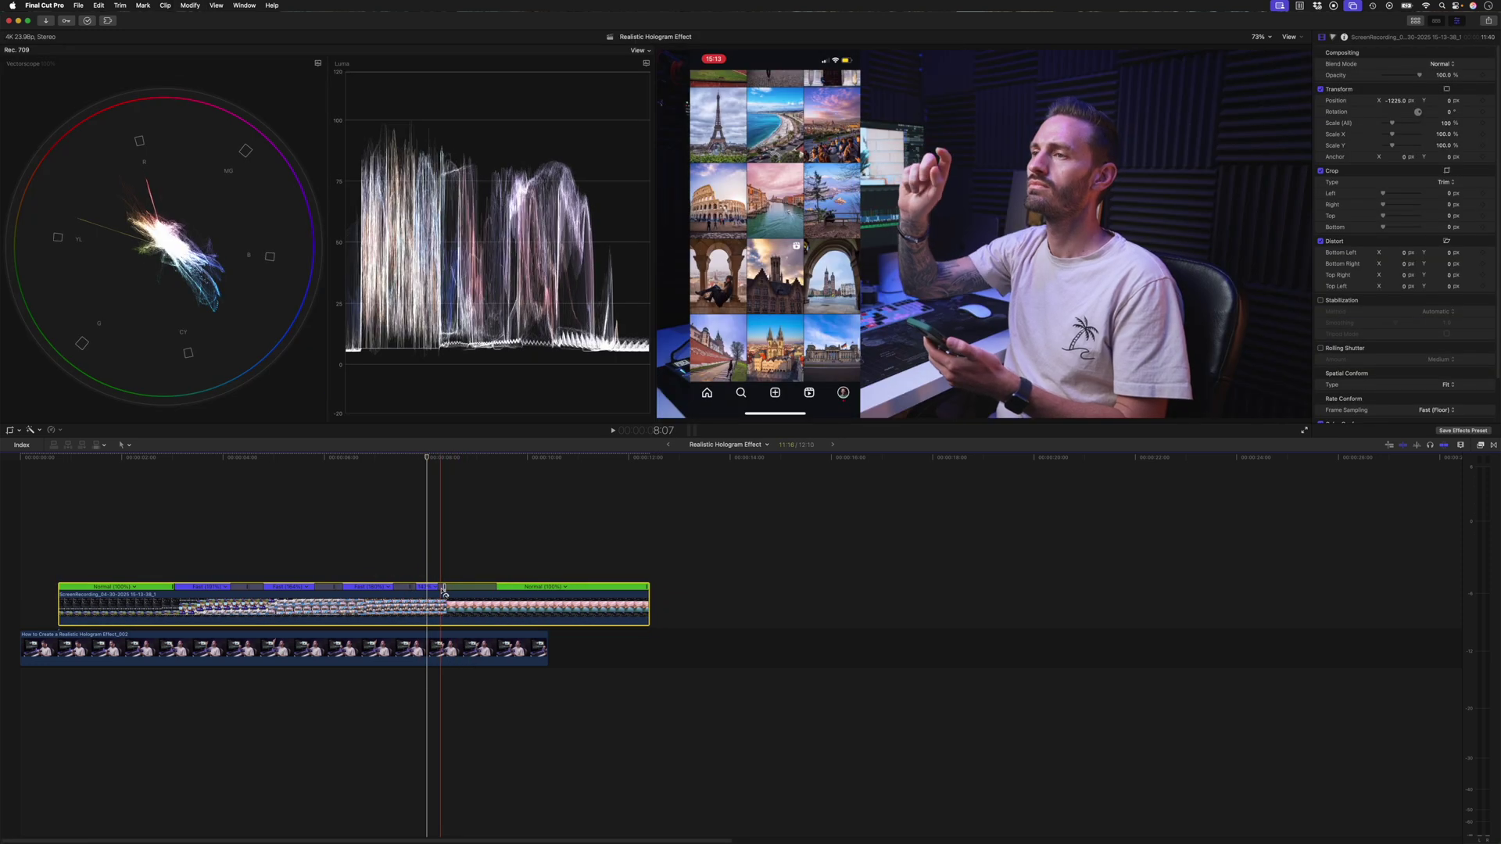
key("super+equal")
key("super+equal")
key("super+equal")
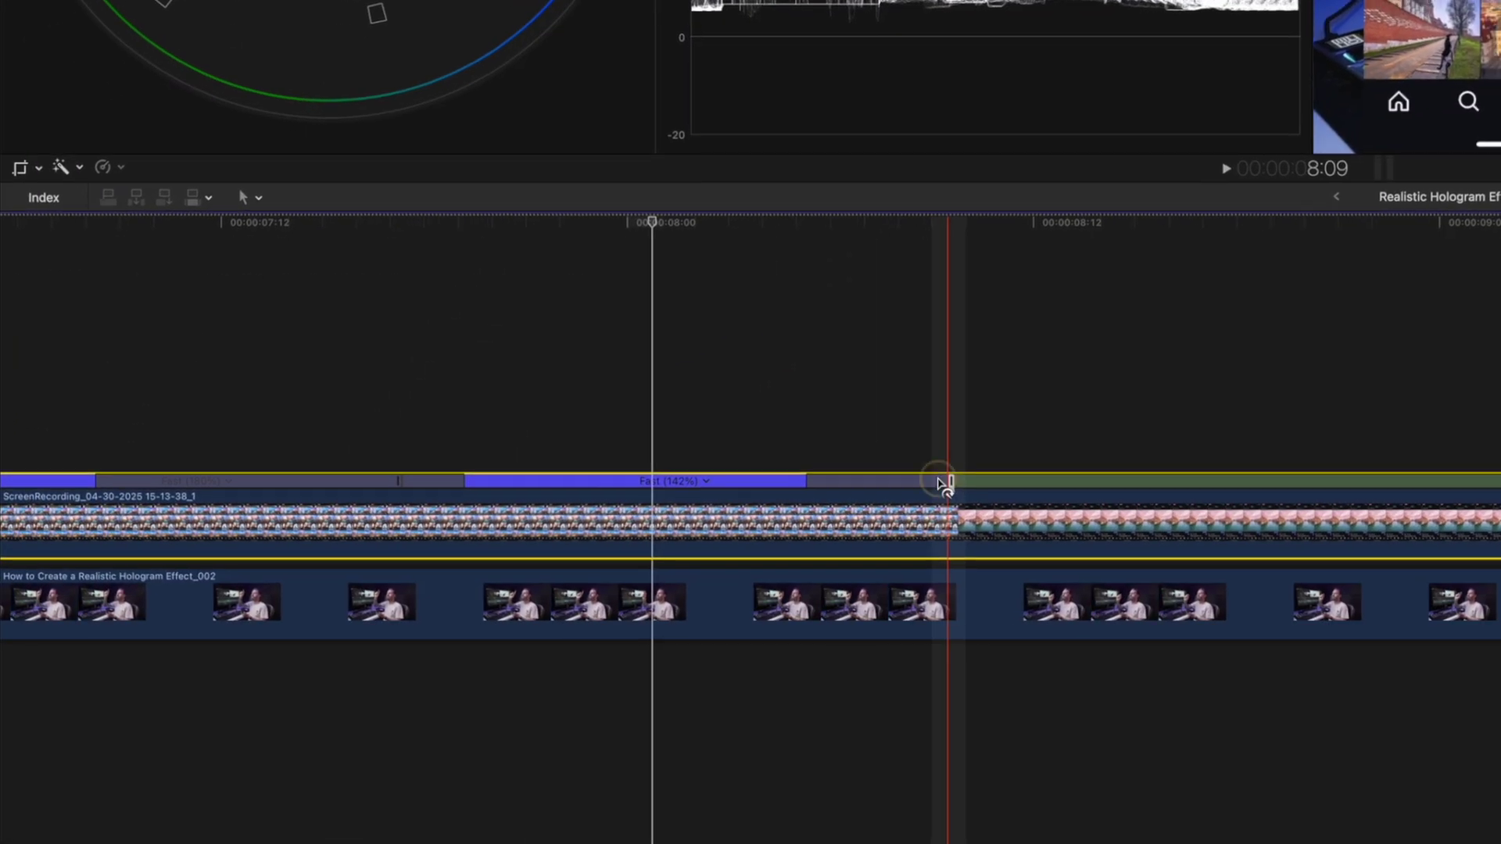
left_click_drag(864, 500, 817, 501)
Step: Set the short segment before the post opens to 4x speed, ending at 8:00 without a speed transition
left_click(619, 498)
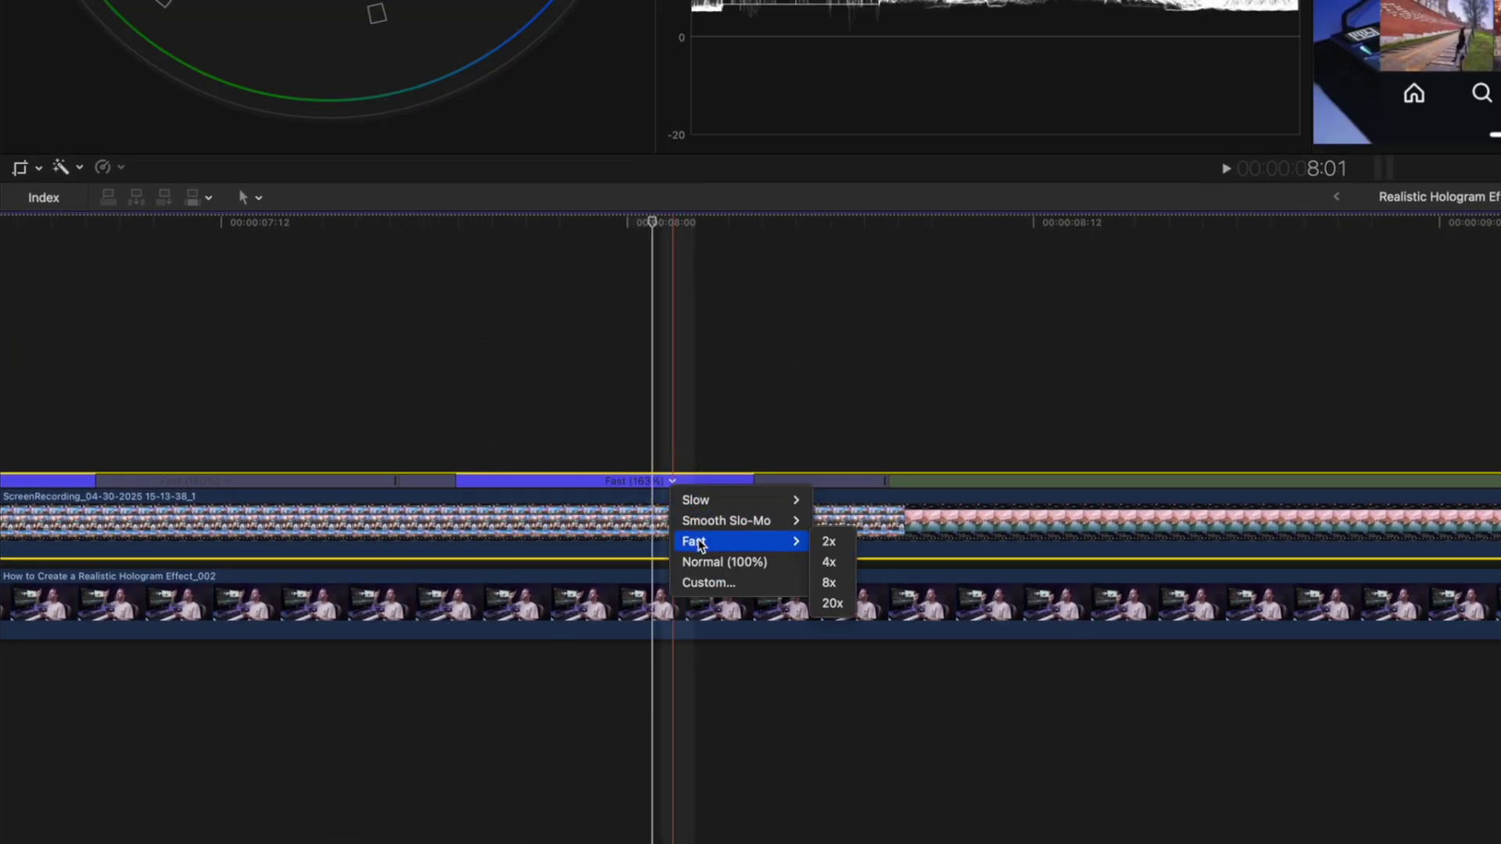
left_click(829, 562)
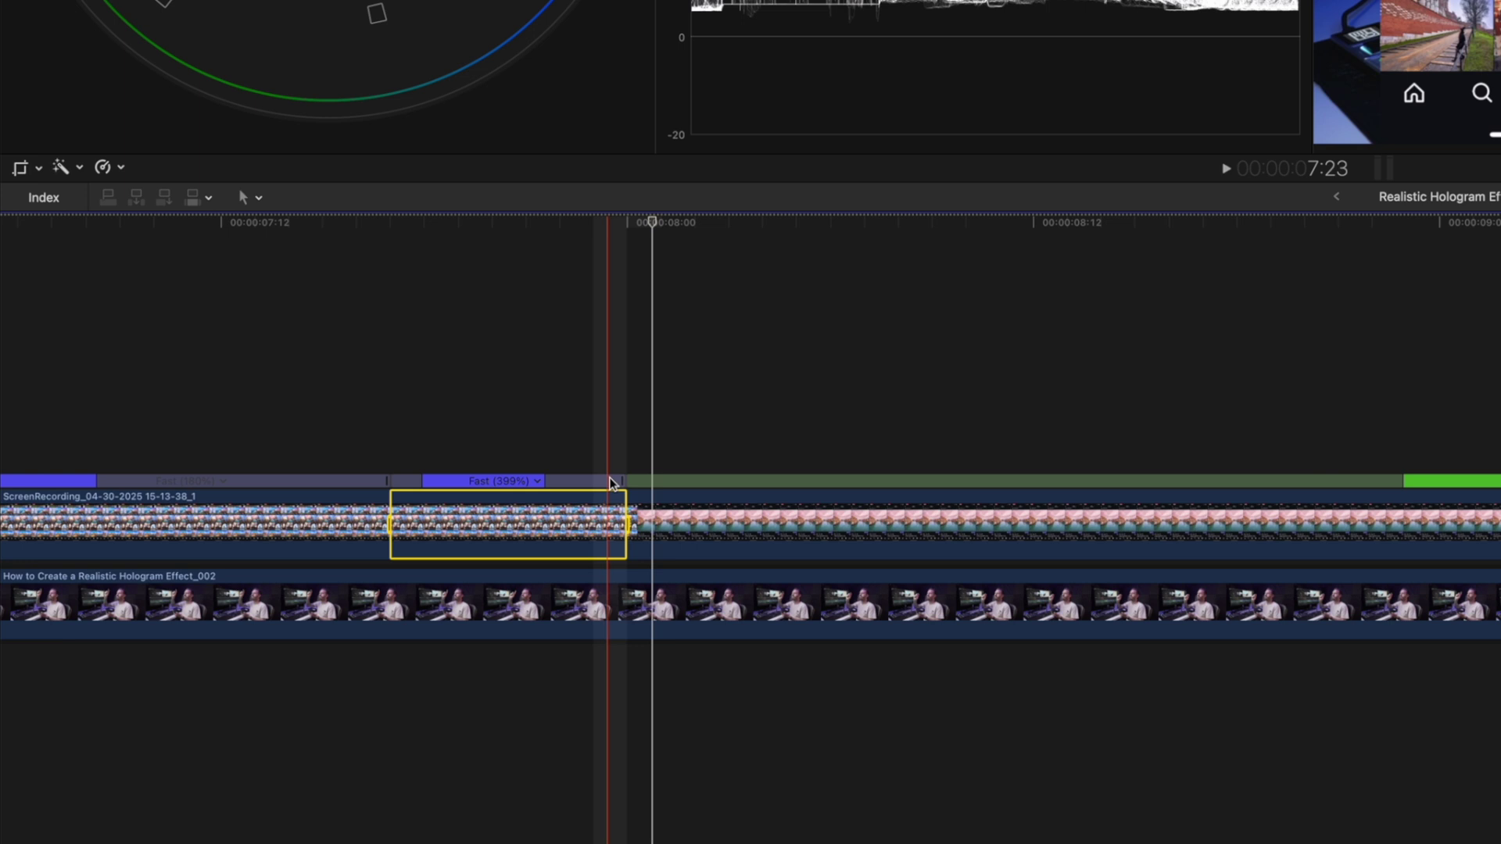
left_click_drag(692, 494, 1276, 504)
key("super+minus")
key("super+minus")
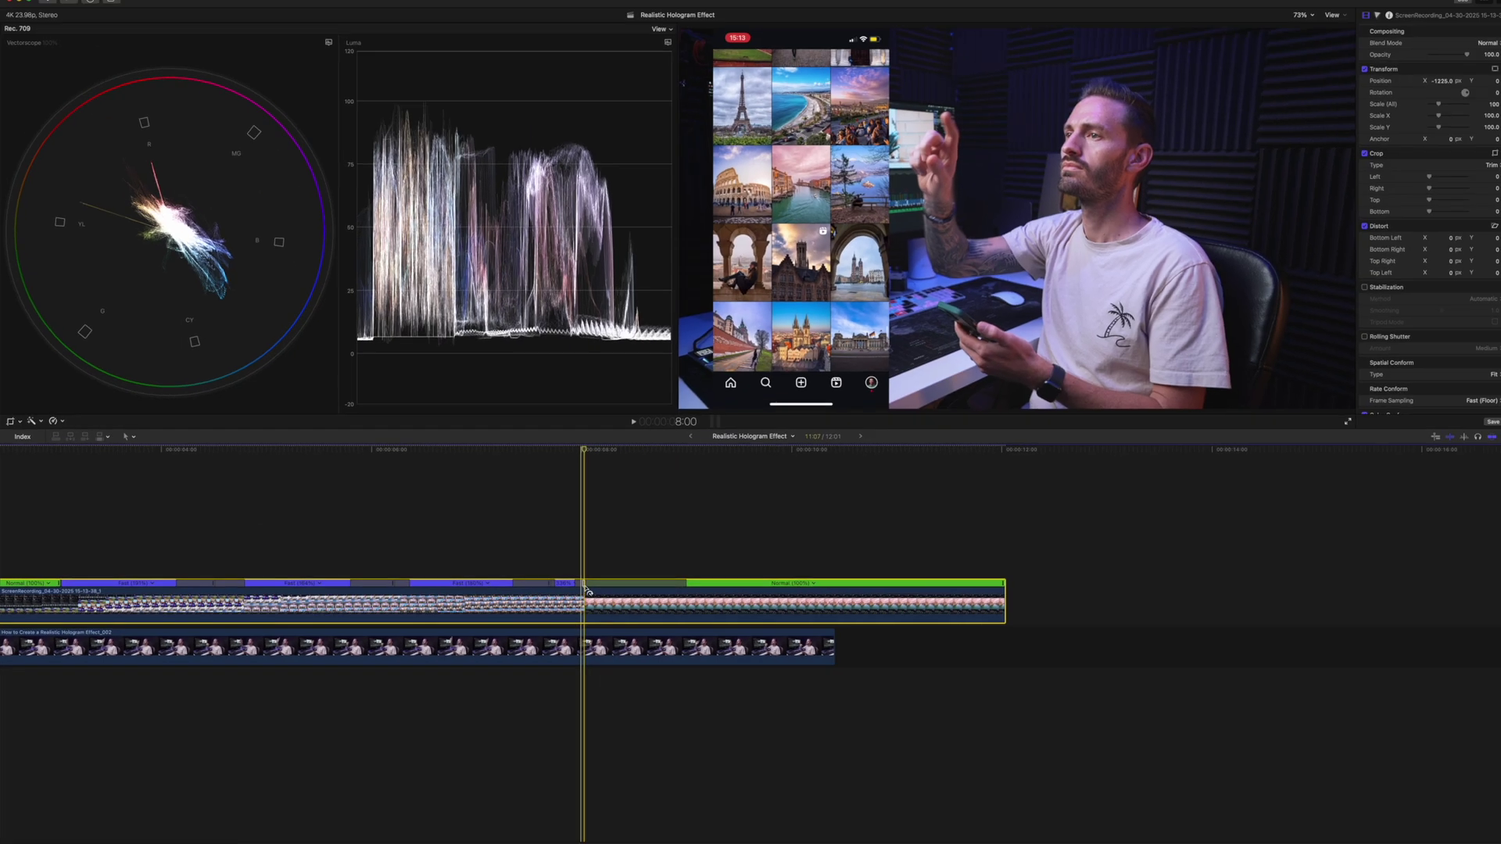
left_click_drag(627, 482, 628, 483)
double_click(566, 588)
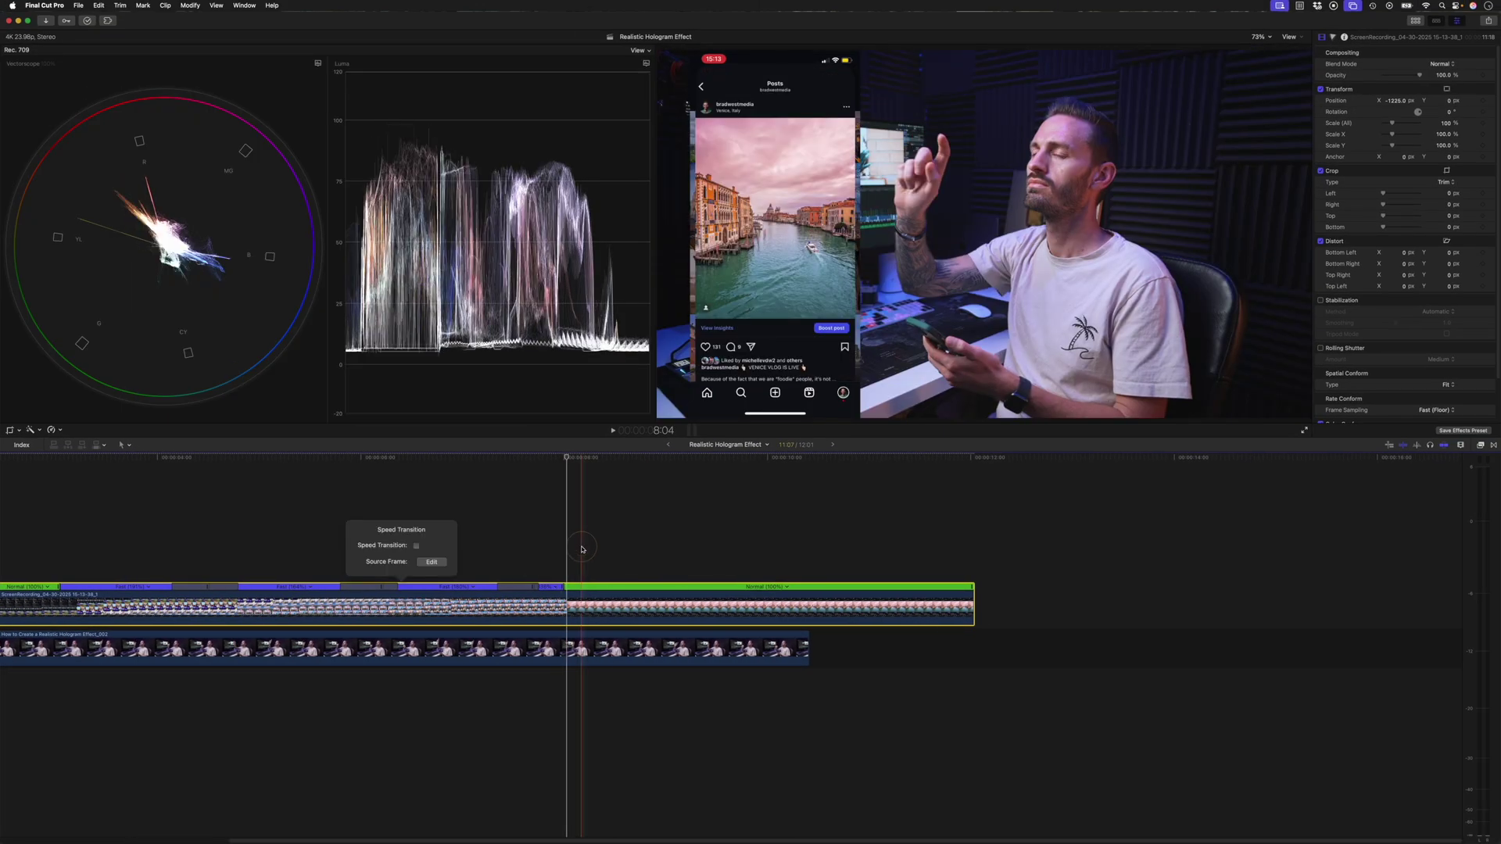
left_click(565, 558)
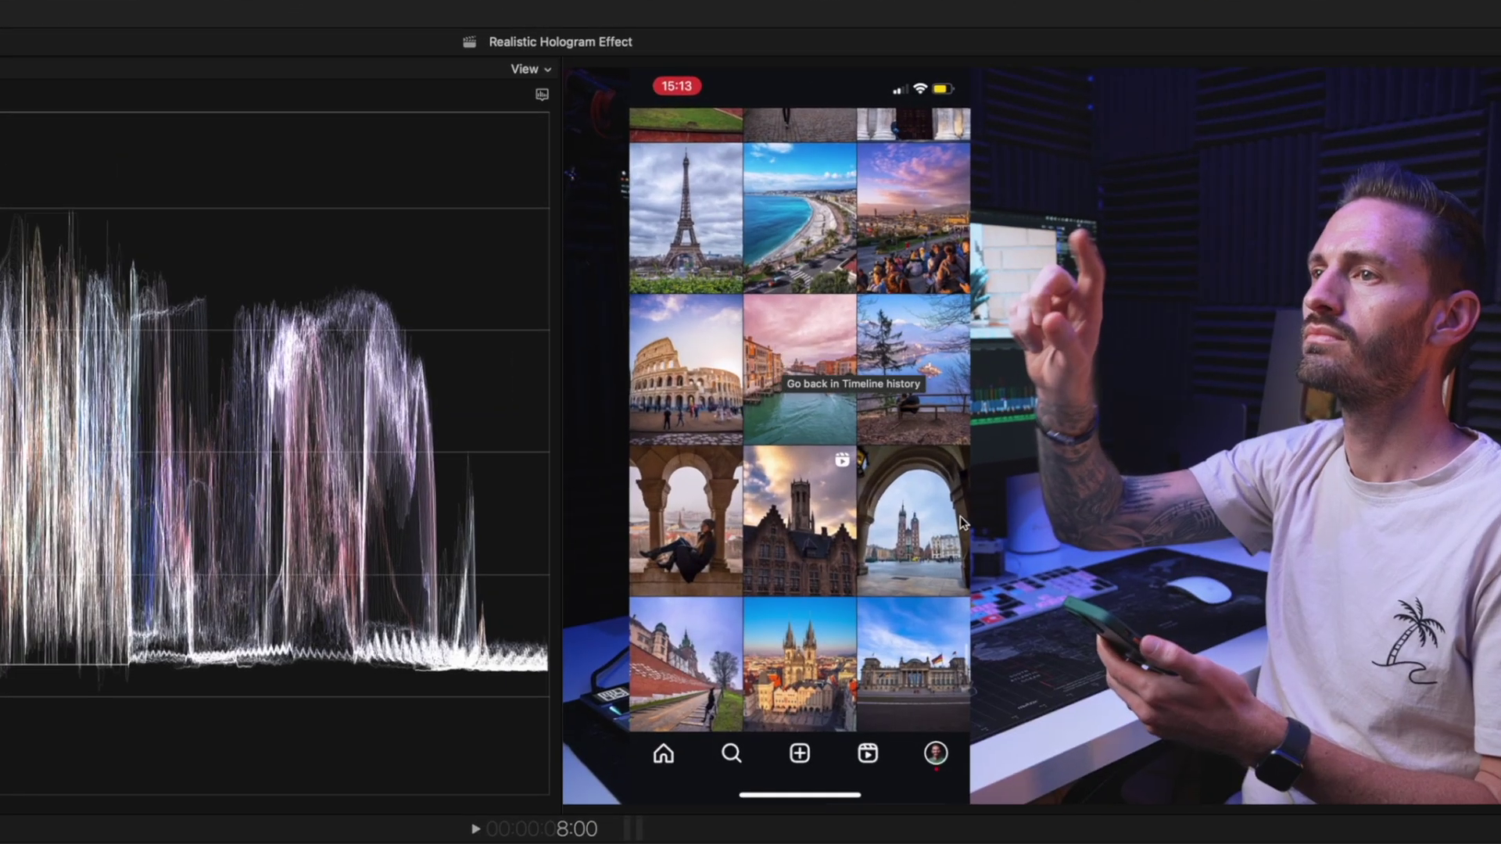
Step: Split the screen recording's speed at 9:22 and shorten the segment before the split to end at 9:09
key("shift+slash")
key("space")
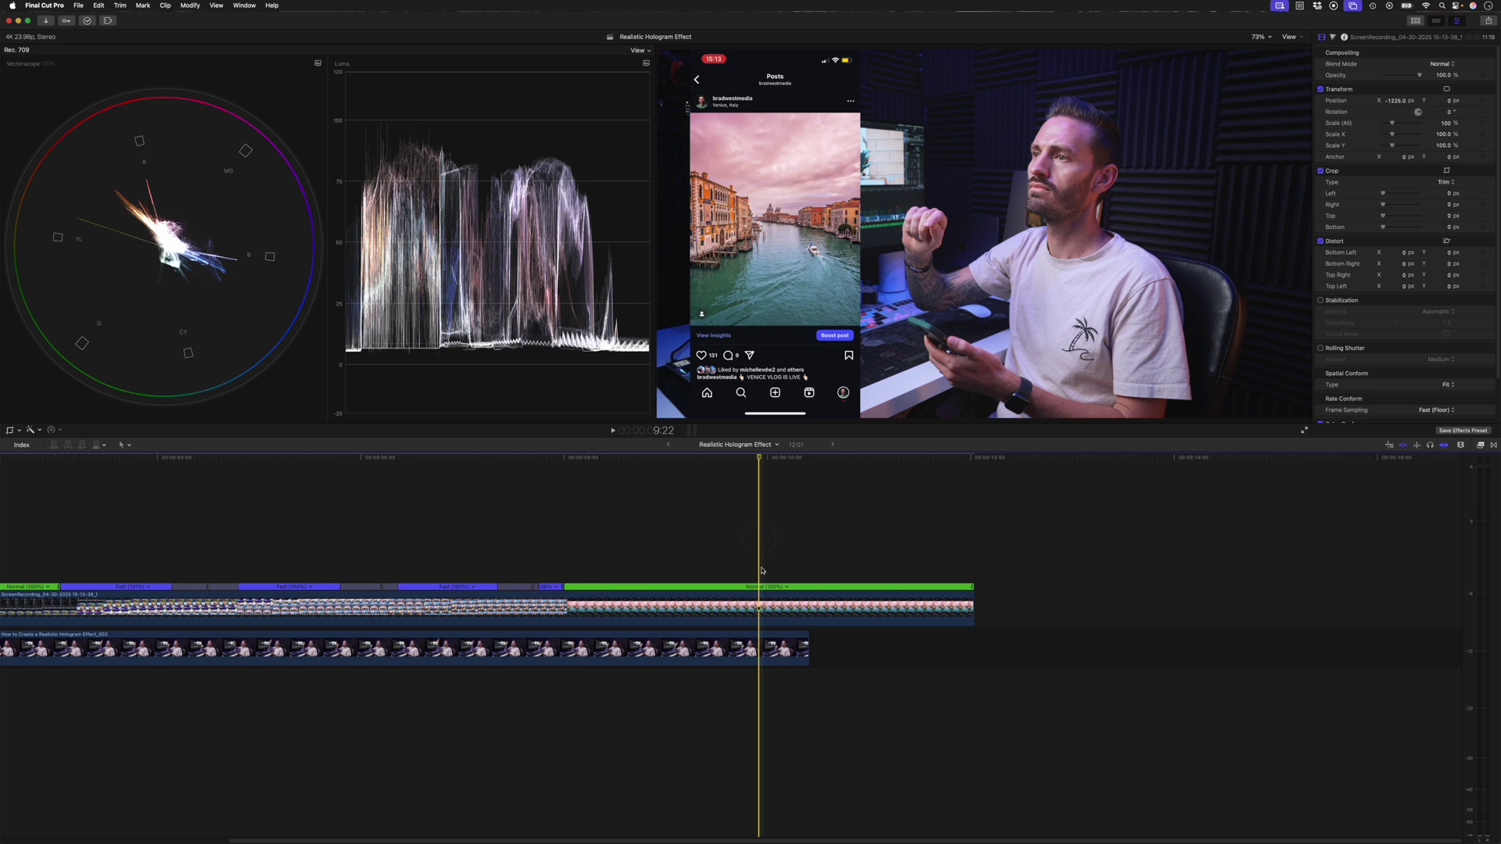
key("c")
key("shift+b")
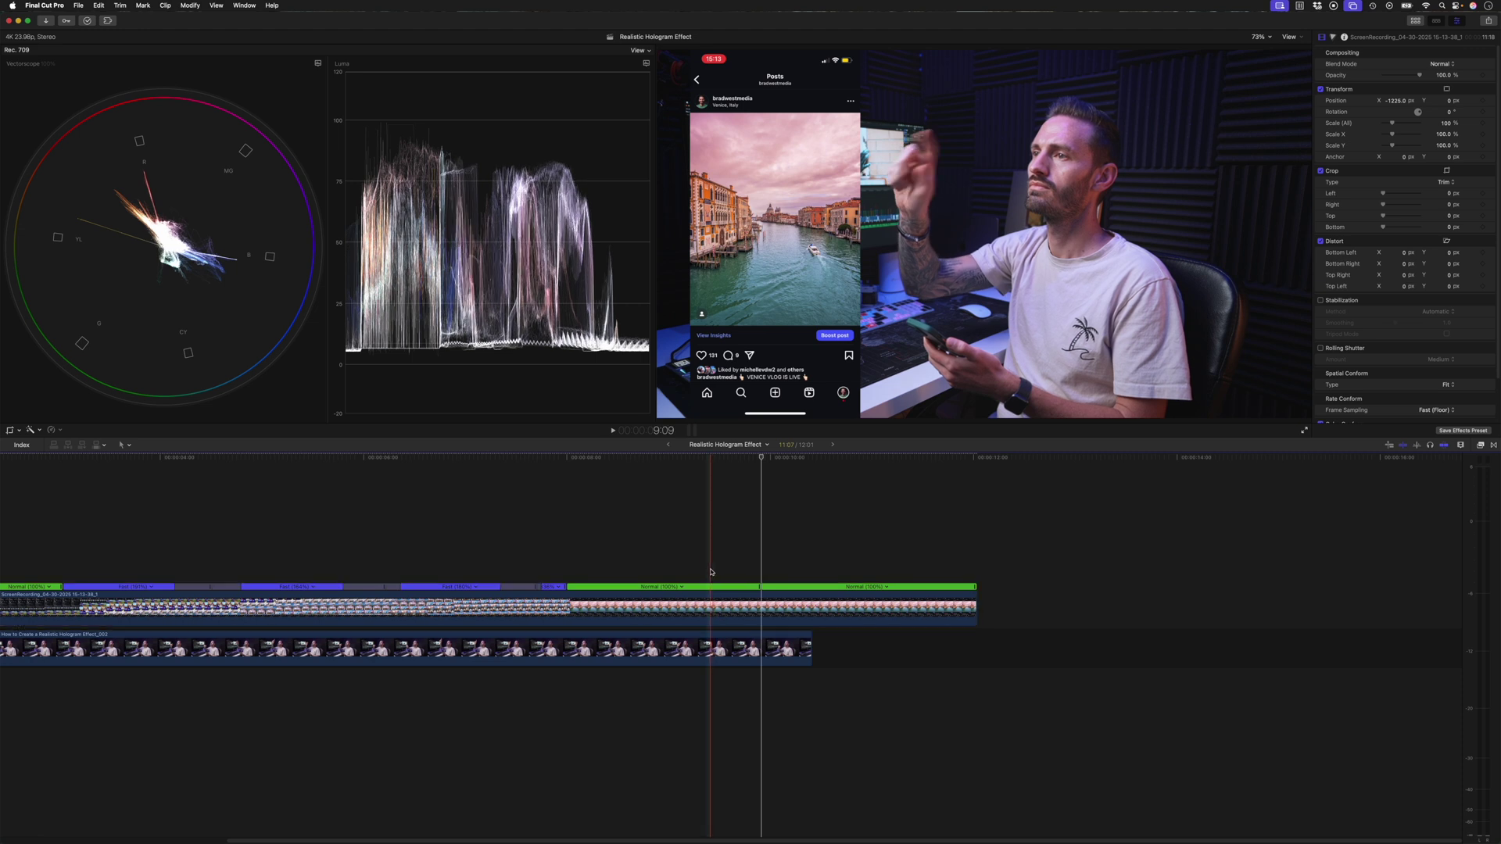
left_click_drag(759, 586, 714, 591)
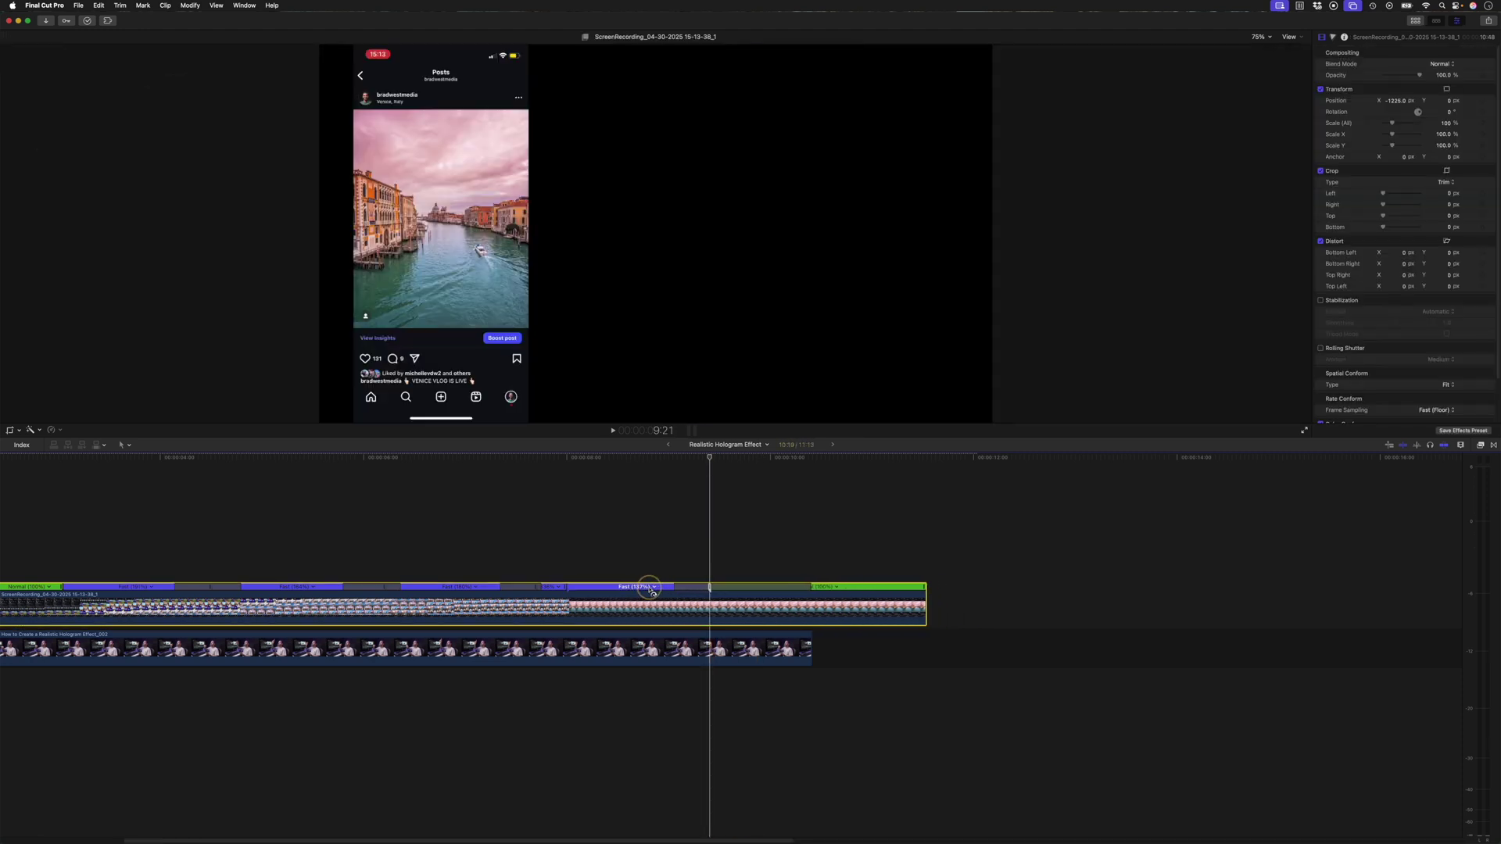
Step: Turn off the speed transition at 9:09 and trim the screen recording's end to match the main clip's end
double_click(691, 588)
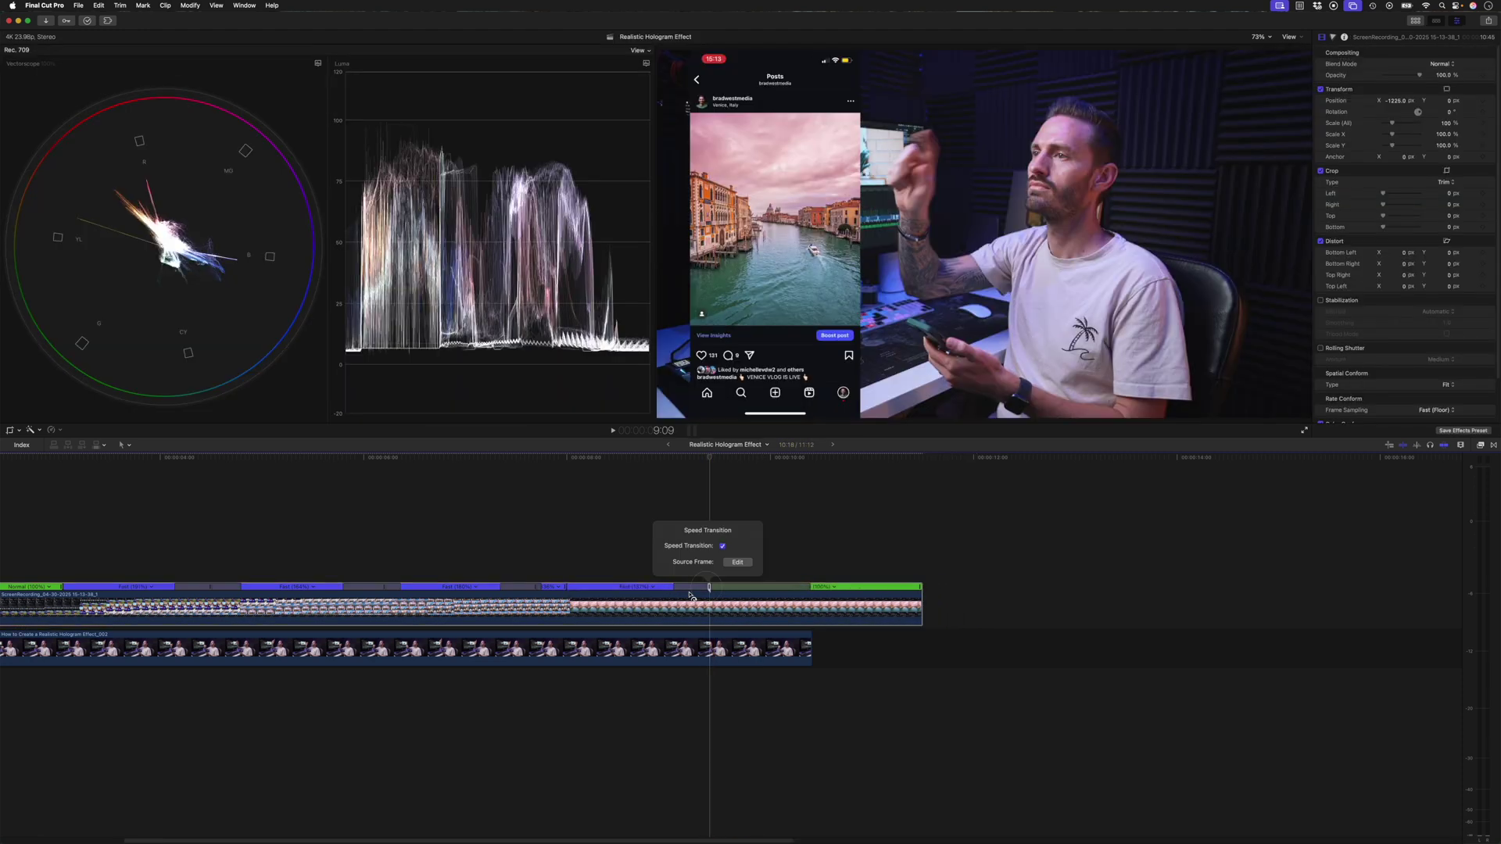
left_click(723, 546)
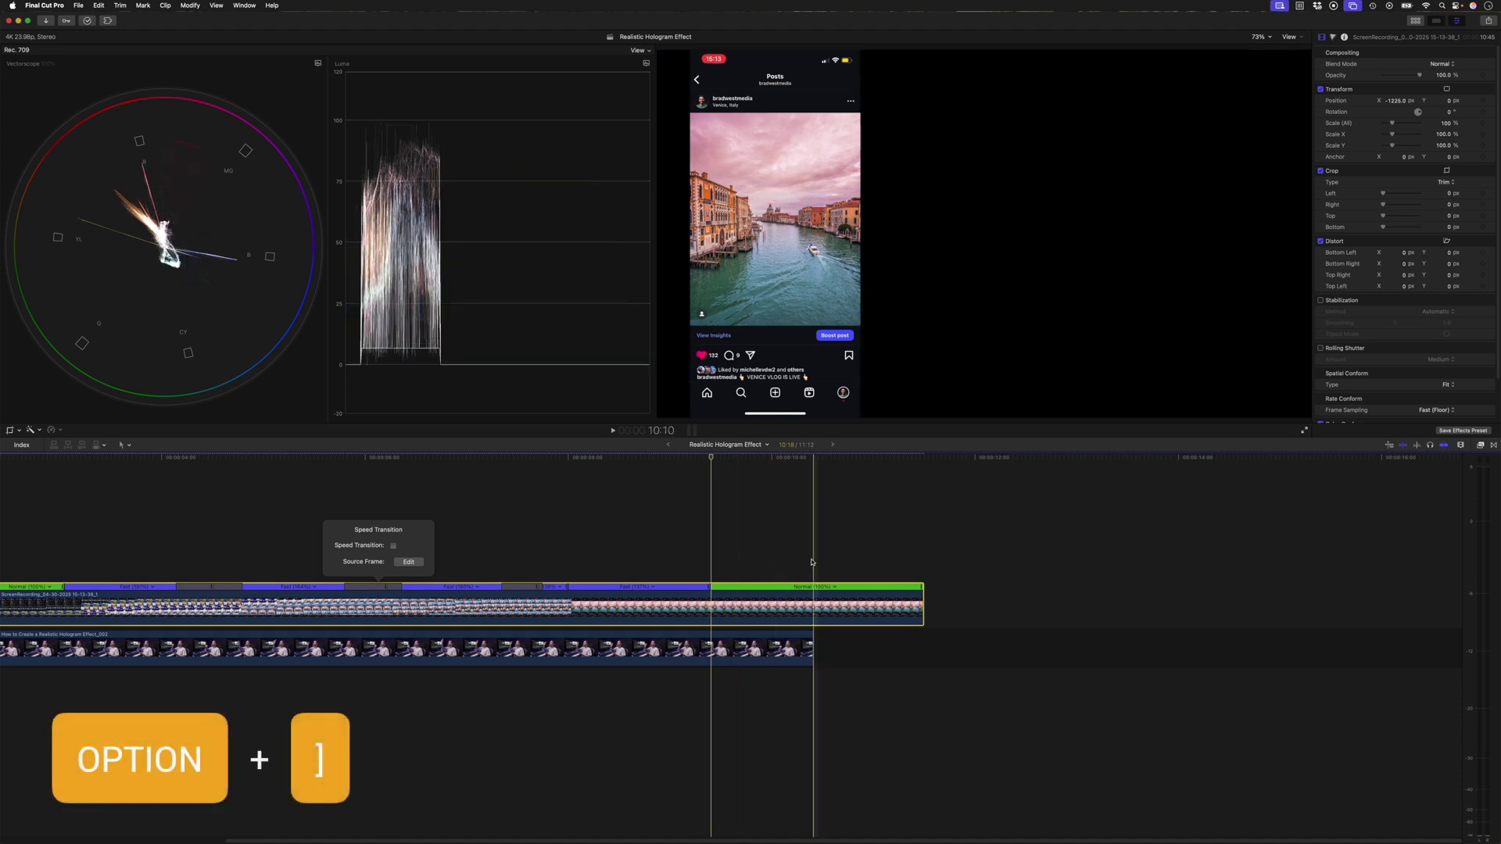
key("alt+bracketright")
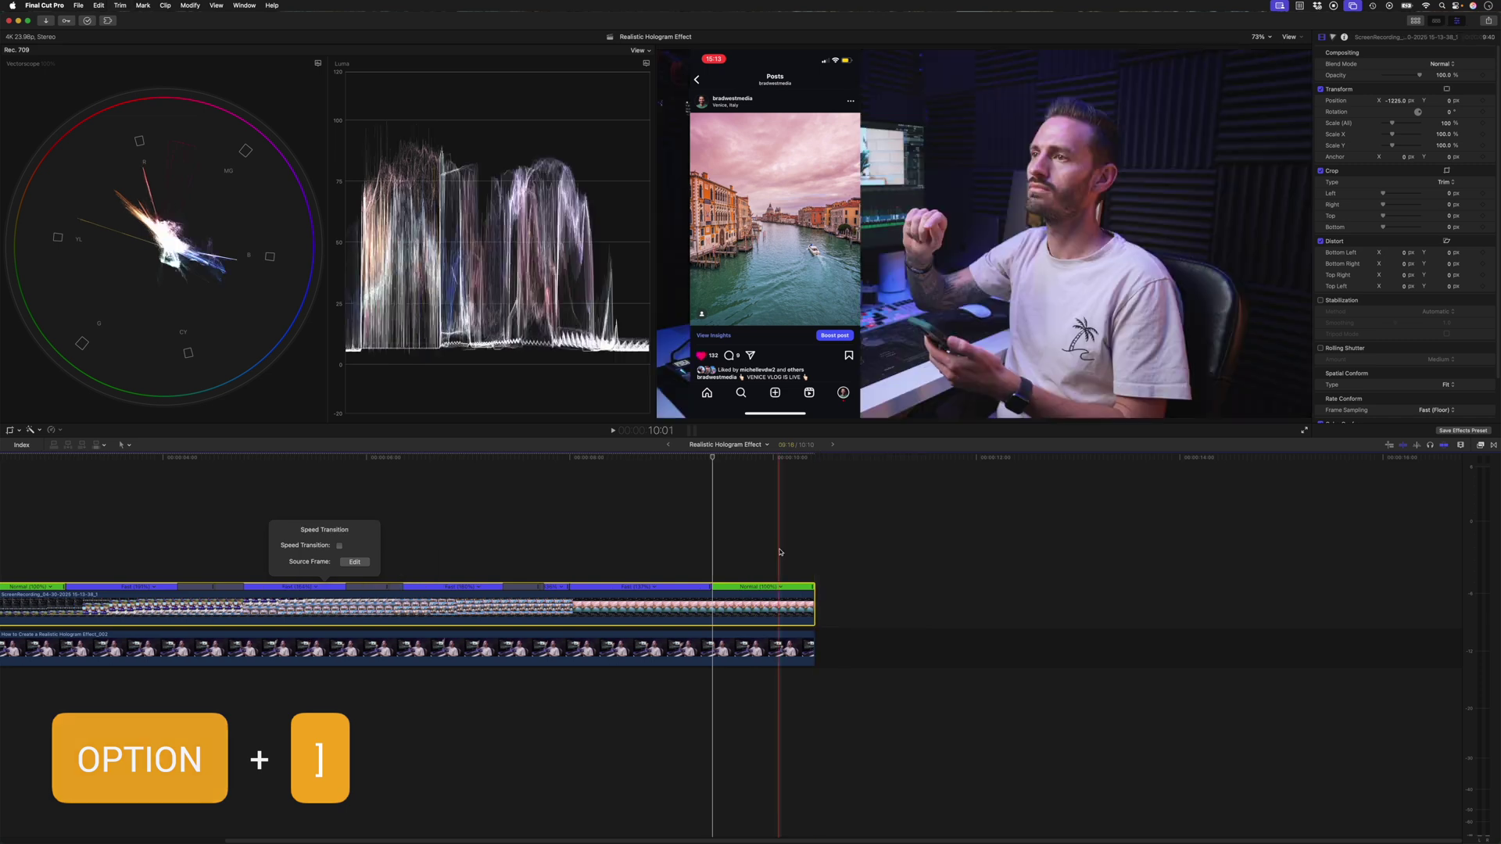
key("super+minus")
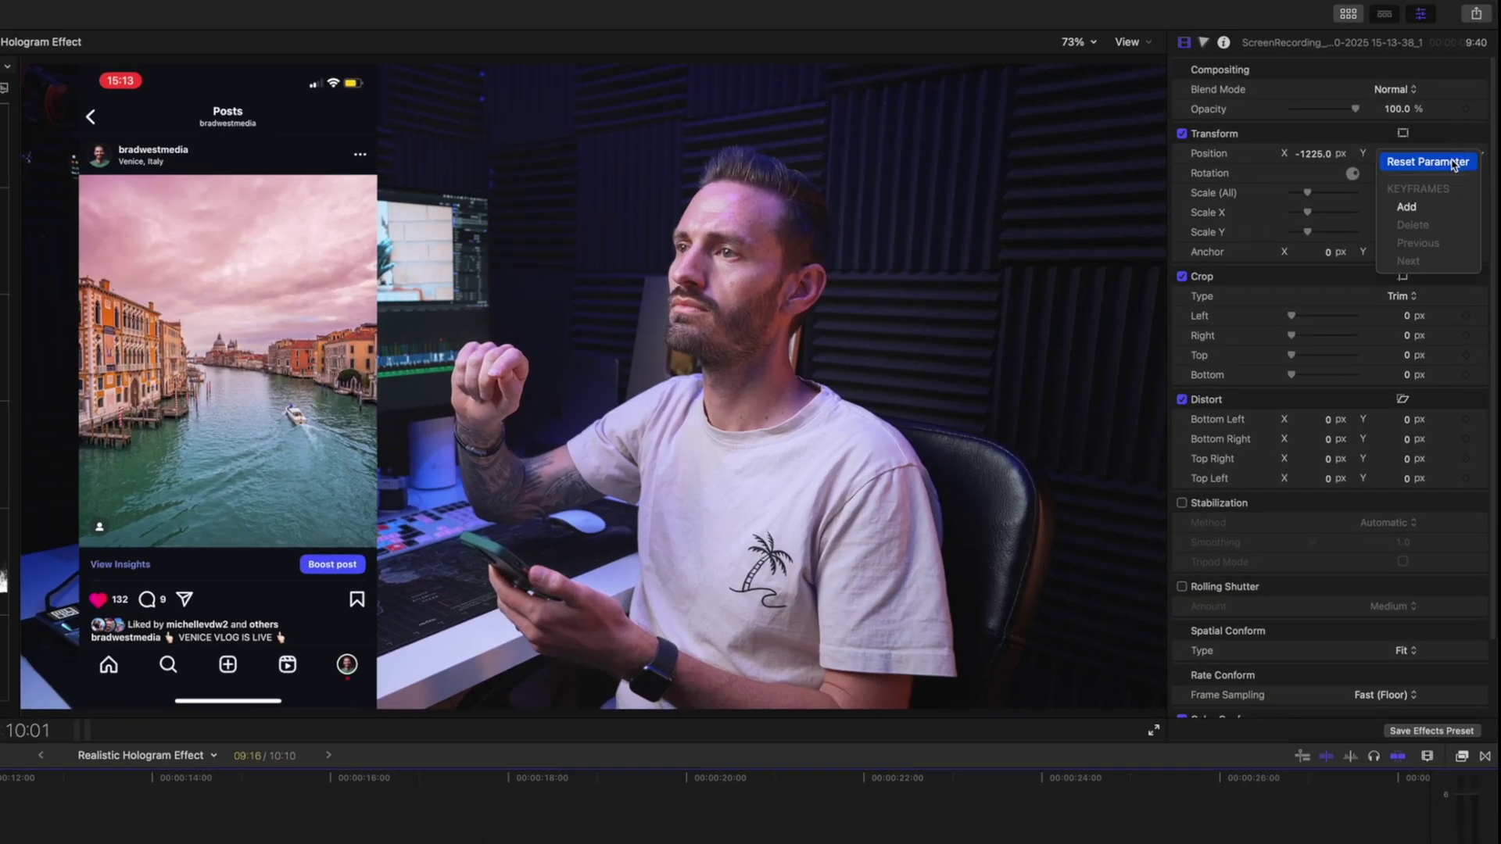
Step: Reset the screen recording's transform position and fit the whole project in the timeline
left_click(1427, 162)
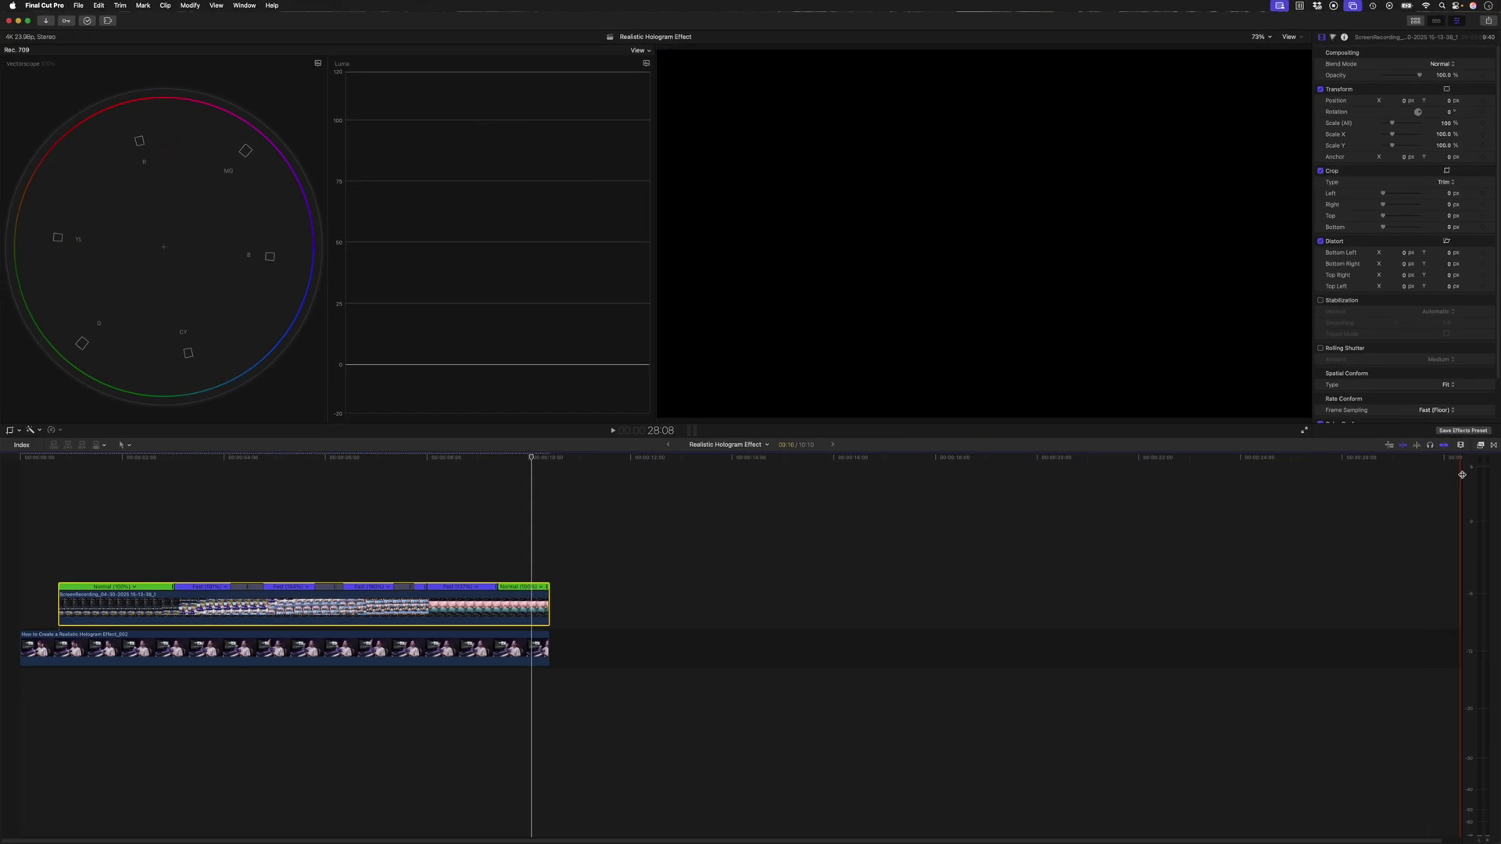
key("shift+z")
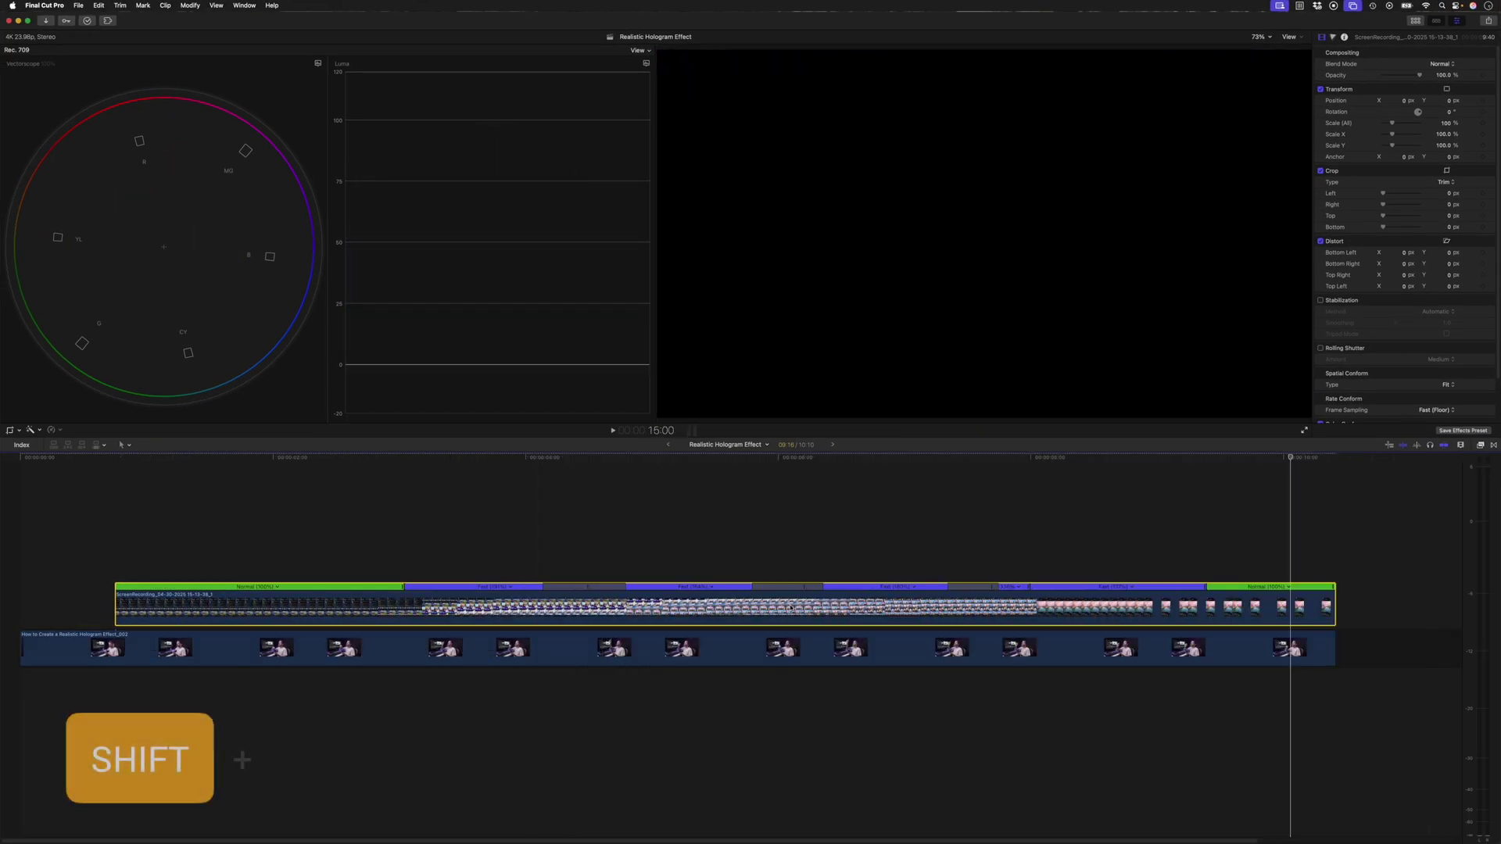
Step: Try the 3D Orientation effect on the screen recording with a Y rotation of -24.8°, and remove the effect
left_click(1480, 446)
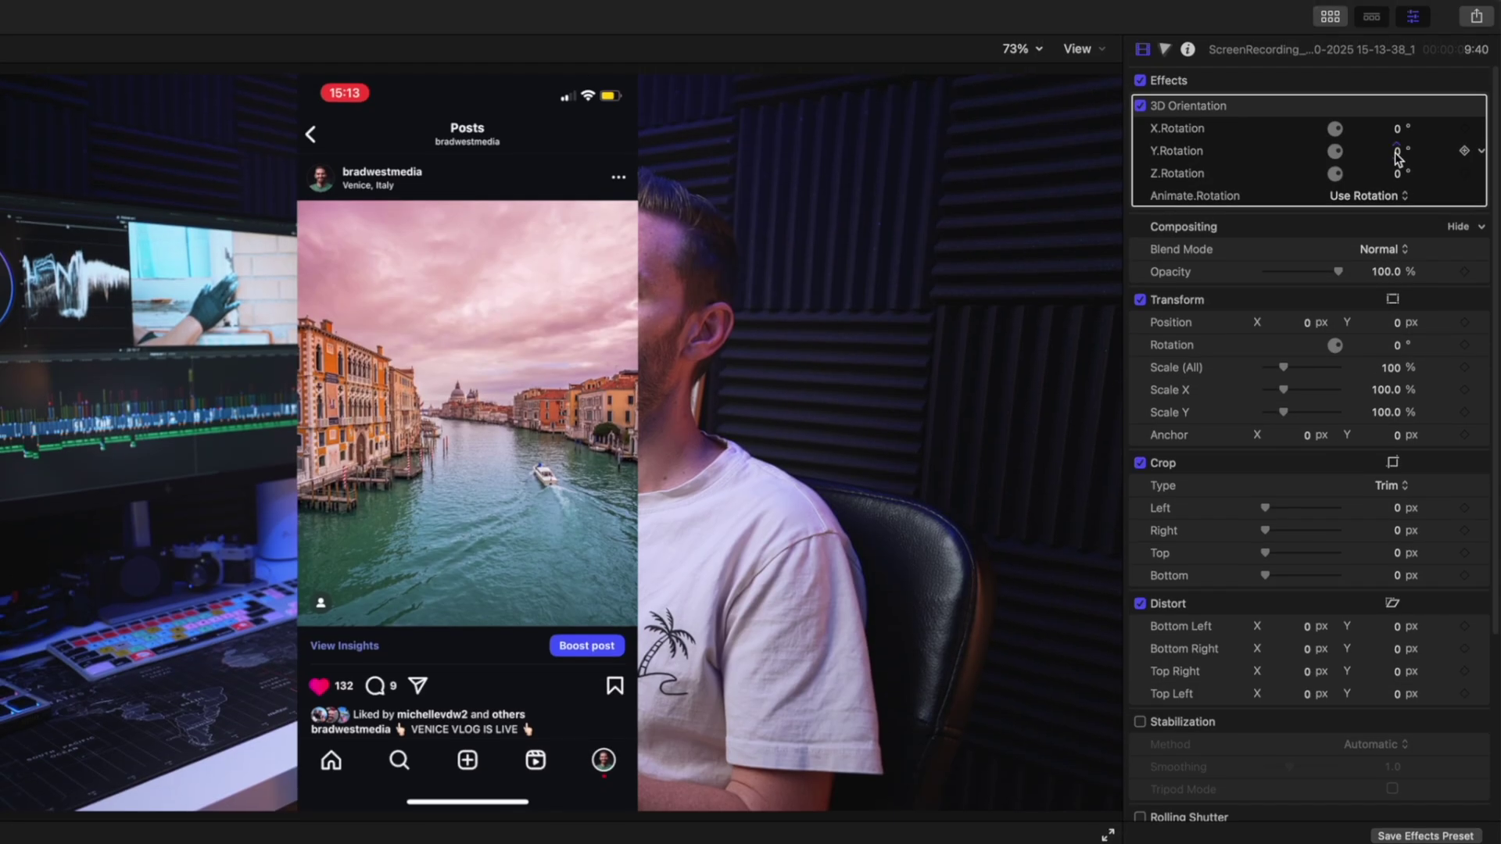
left_click_drag(1398, 156, 1366, 156)
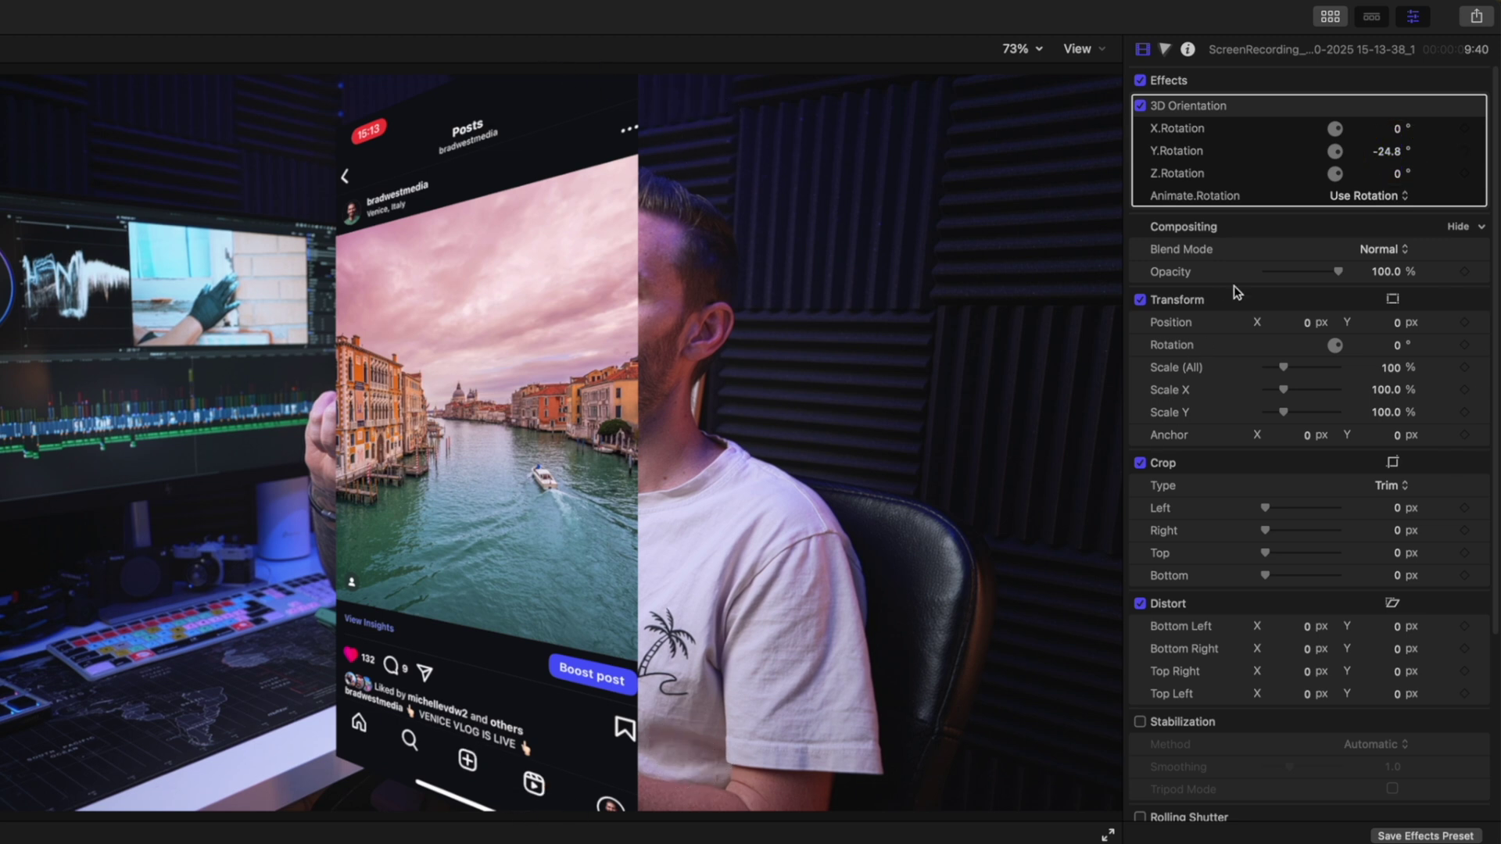
left_click(1183, 111)
key("Delete")
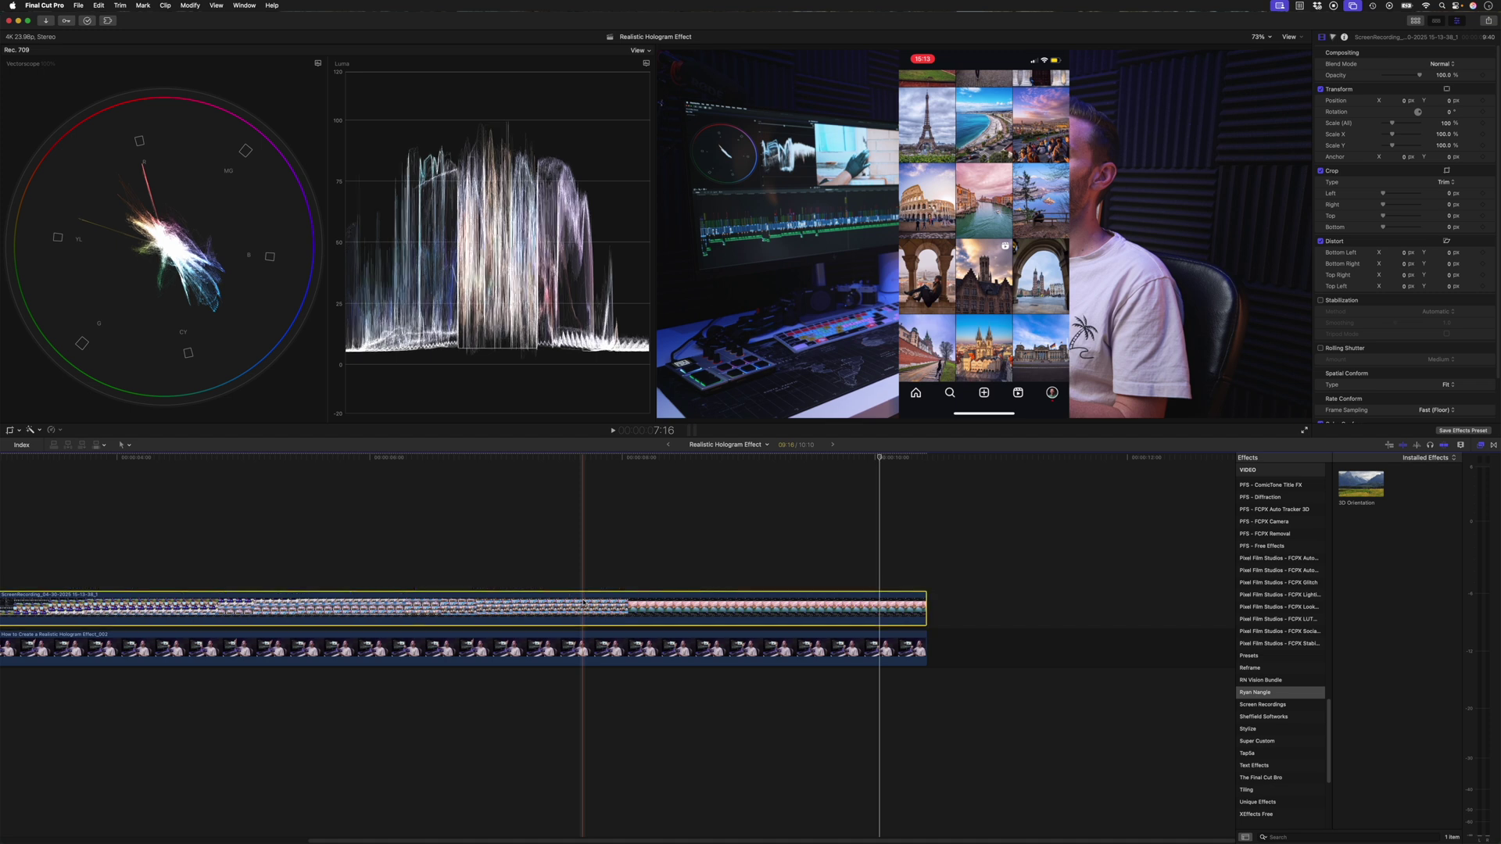
Step: Make the screen recording a compound clip named Hologram and apply the 3D Orientation effect to it
key("alt+g")
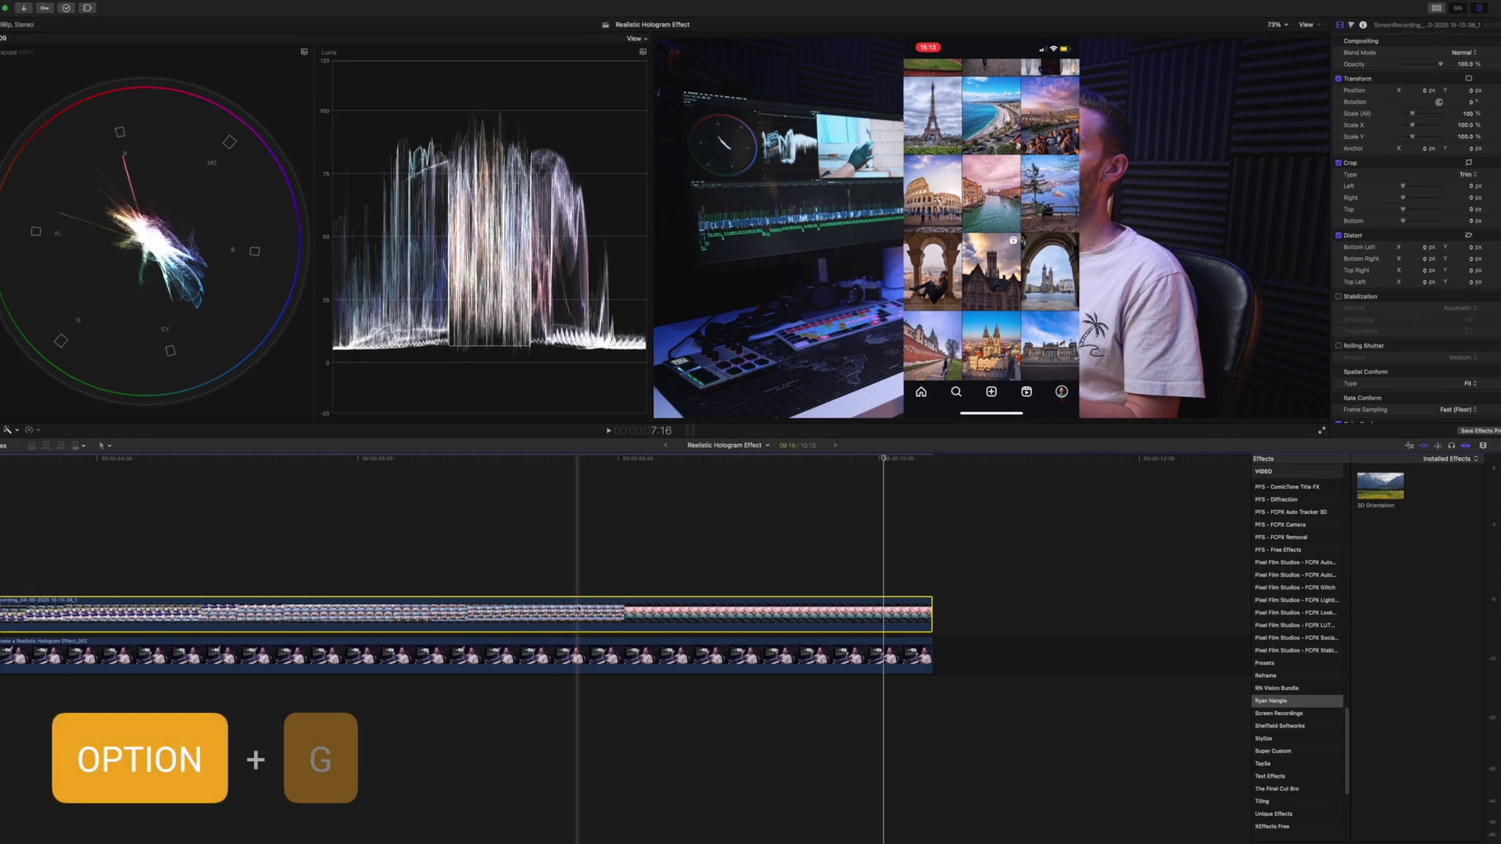
type("Hologram")
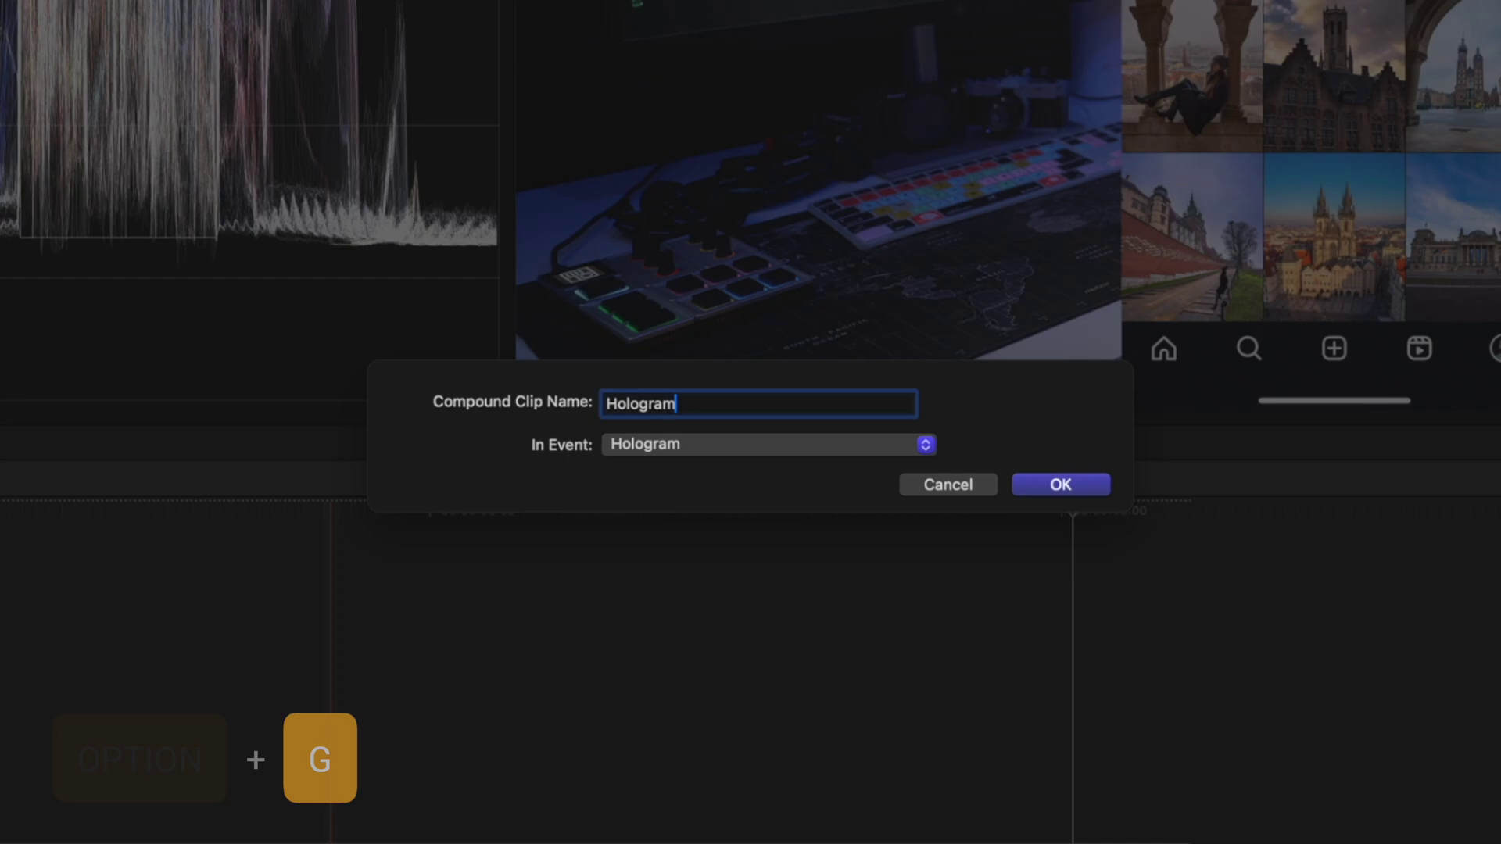
key("Return")
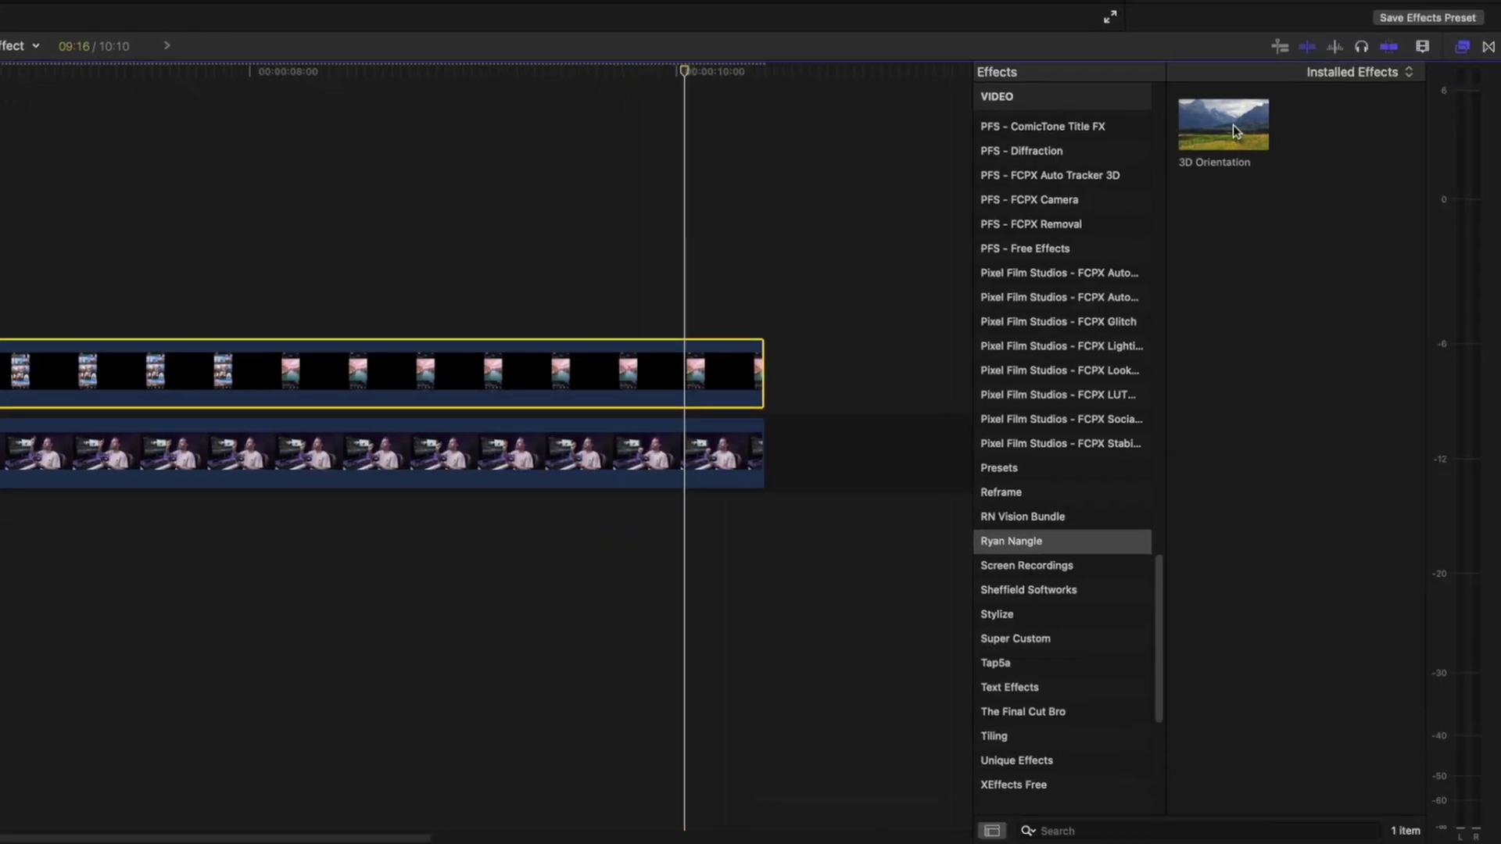
left_click_drag(1235, 130, 636, 368)
left_click_drag(1398, 151, 1398, 156)
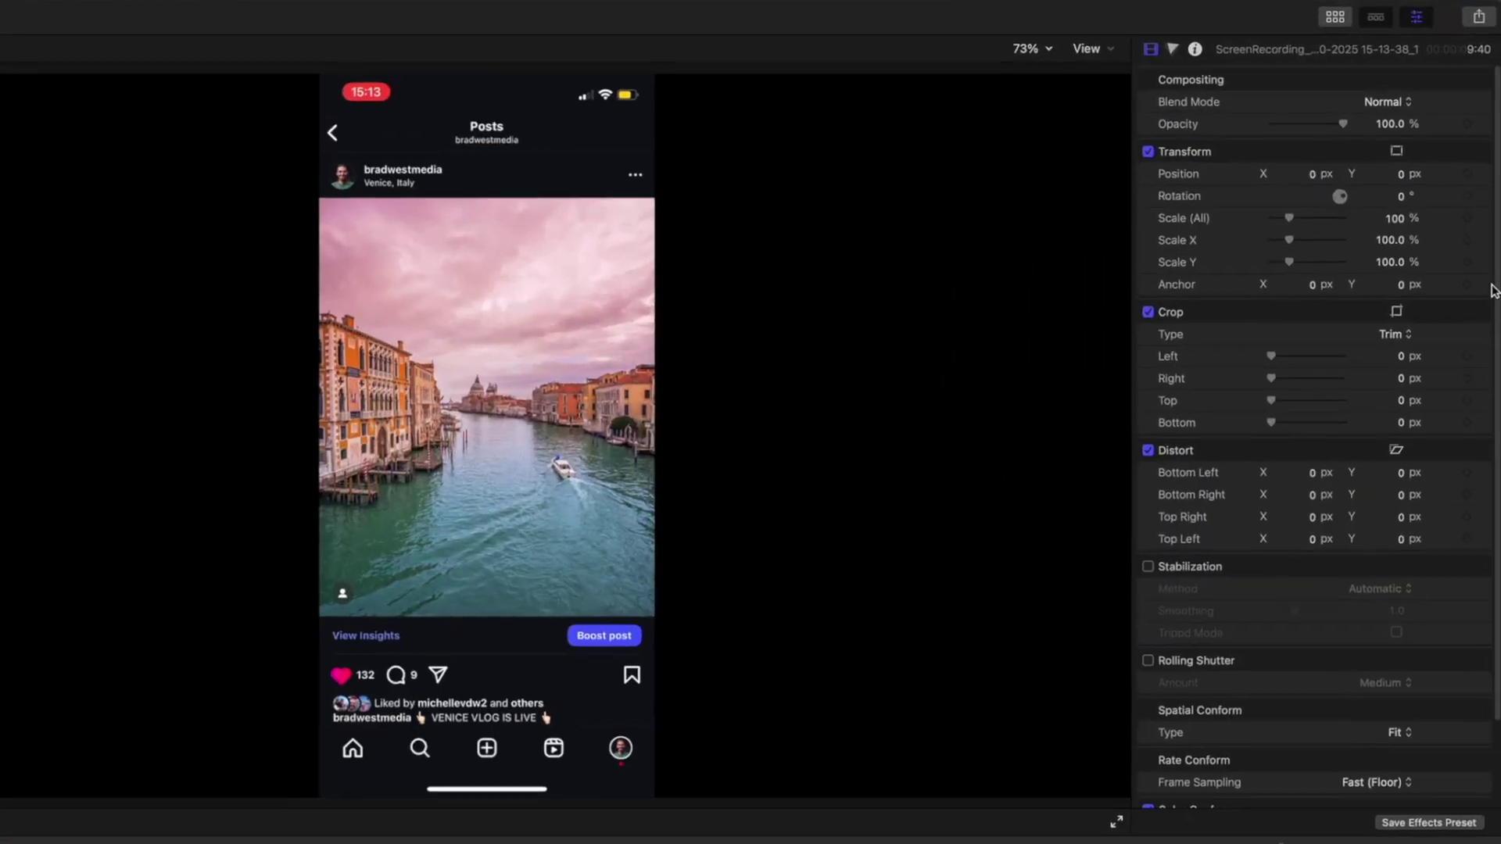
Step: Inside the Hologram compound clip, scale the recording to 75% and crop about 81 px off the top and 67 px off the bottom
left_click(1394, 224)
type("7")
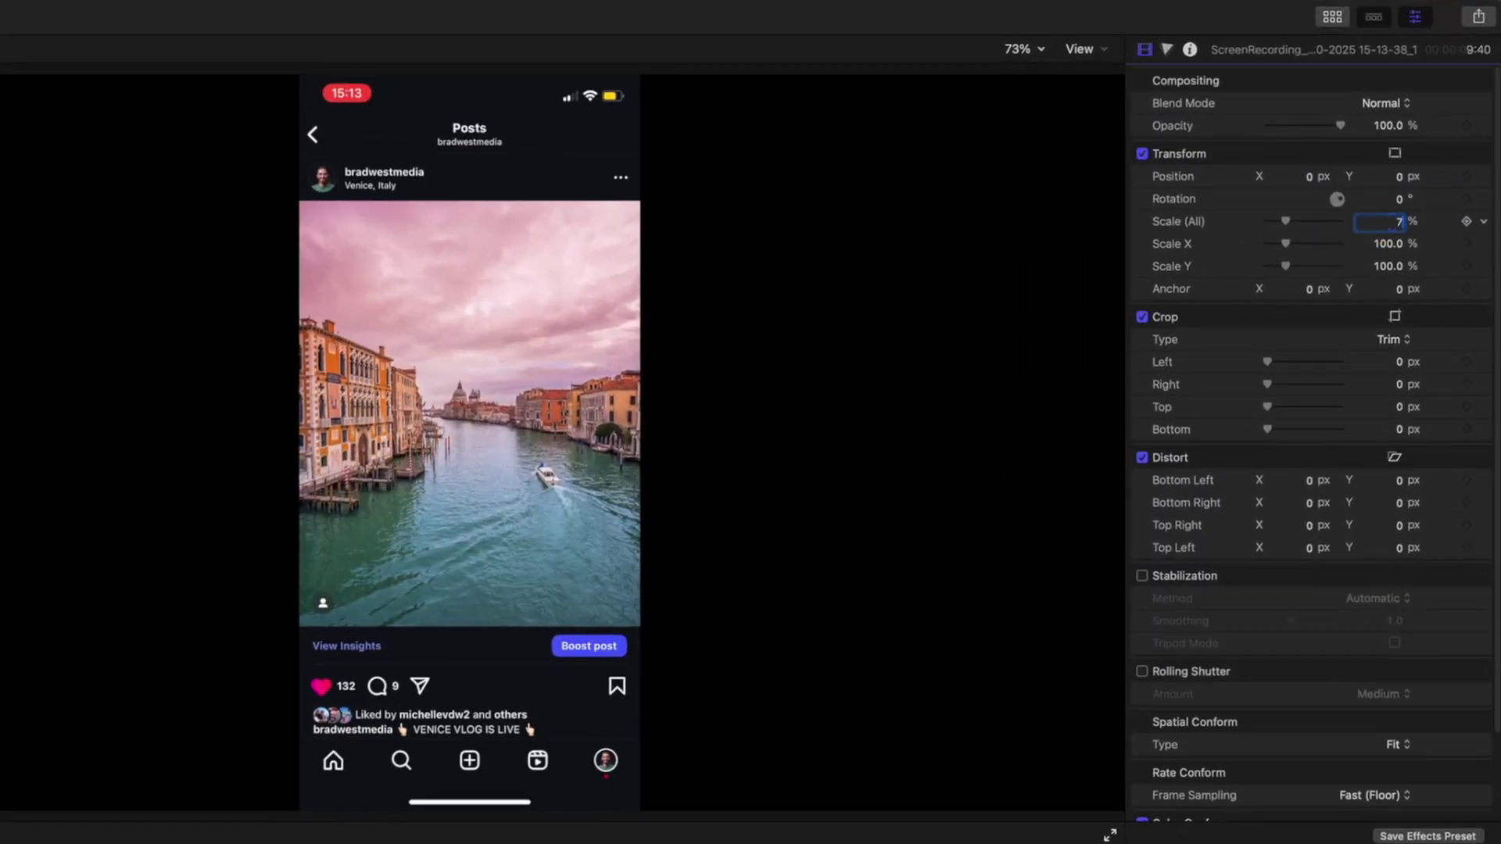
type("5")
key("Return")
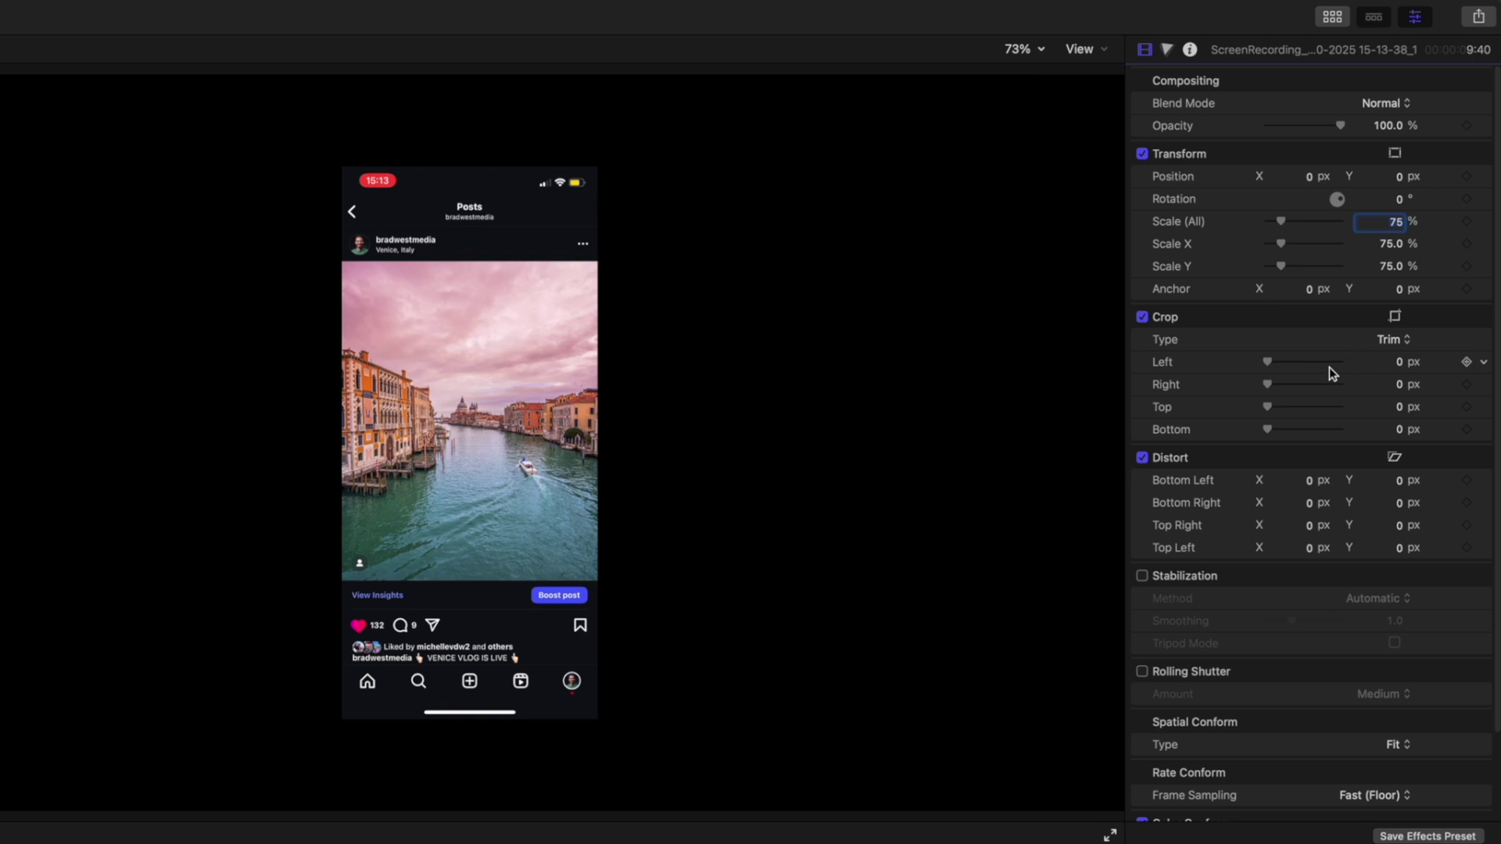
left_click_drag(1267, 407, 1251, 456)
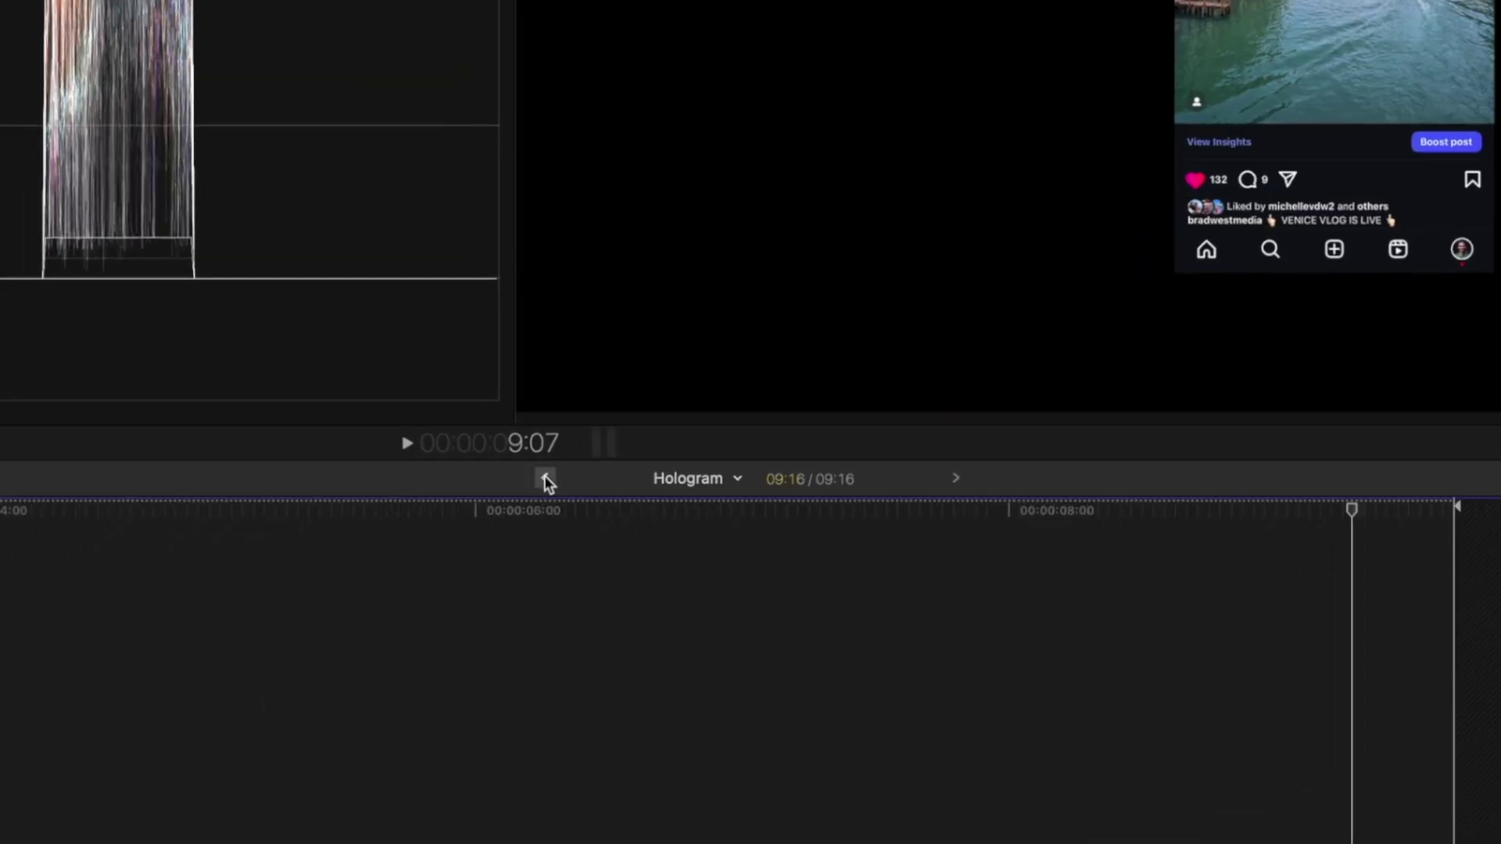
left_click(549, 477)
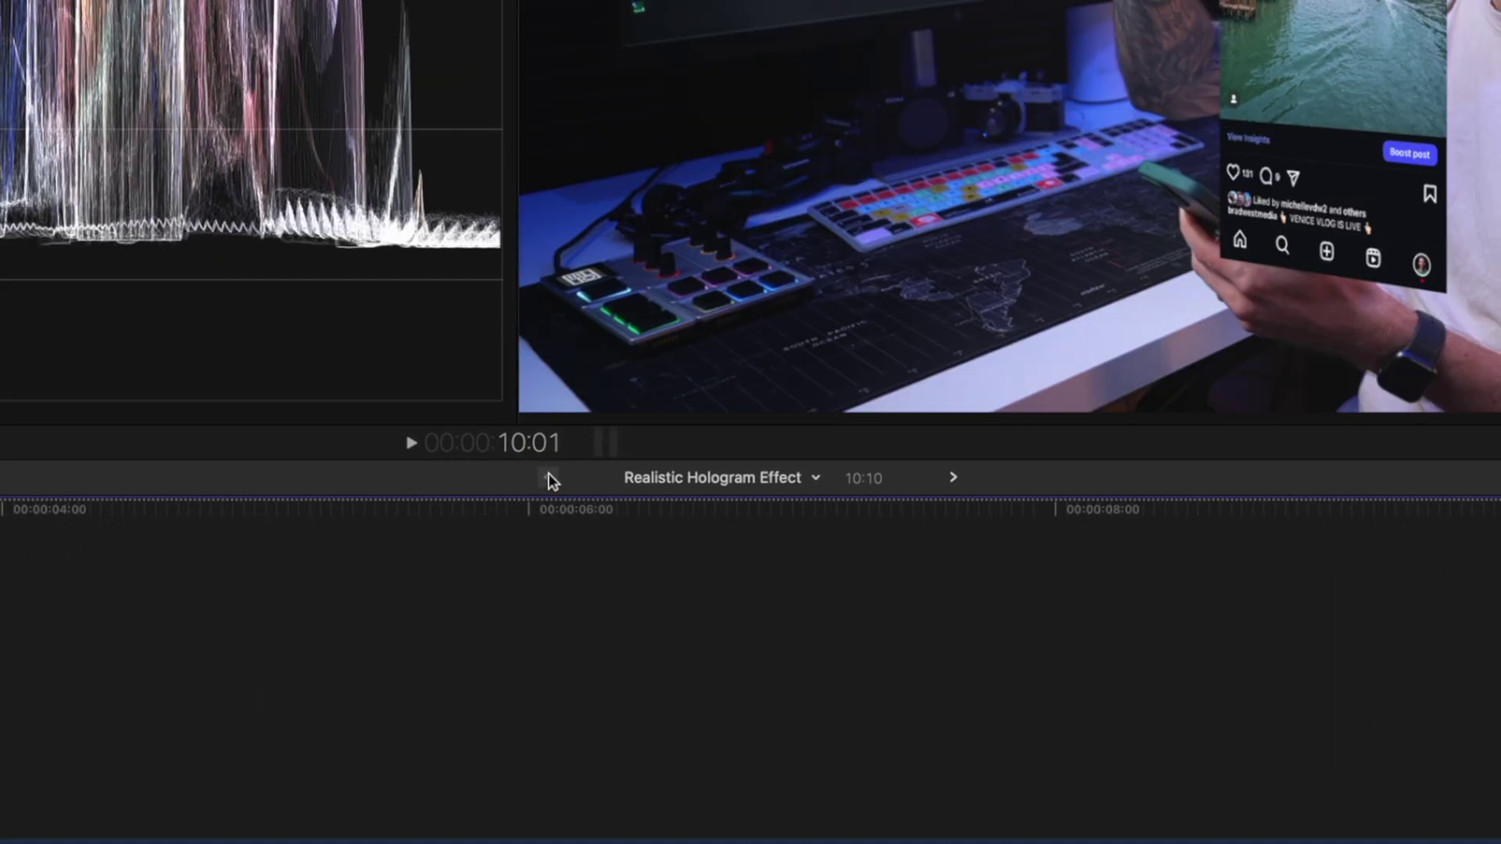
Step: Tilt the Hologram clip with 3D Orientation rotations of about -29.8° in X, 127.1° in Y and 6.0° in Z
left_click(992, 609)
left_click_drag(1443, 92, 1397, 125)
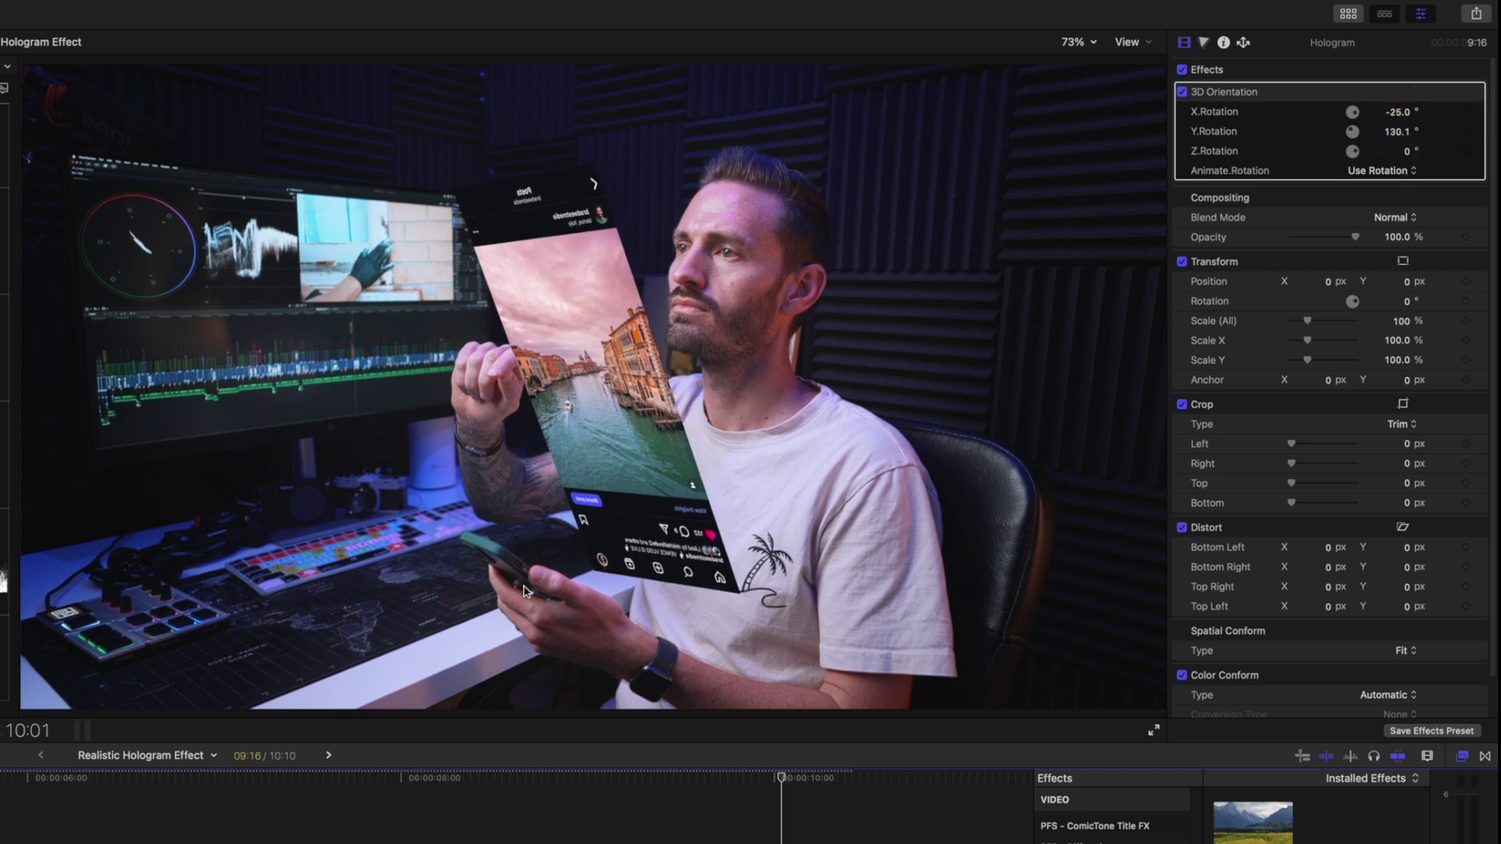
mouse_move(1396, 131)
left_mouse_down()
mouse_move(1399, 119)
mouse_move(1400, 147)
mouse_move(1399, 112)
mouse_move(1402, 150)
left_mouse_up()
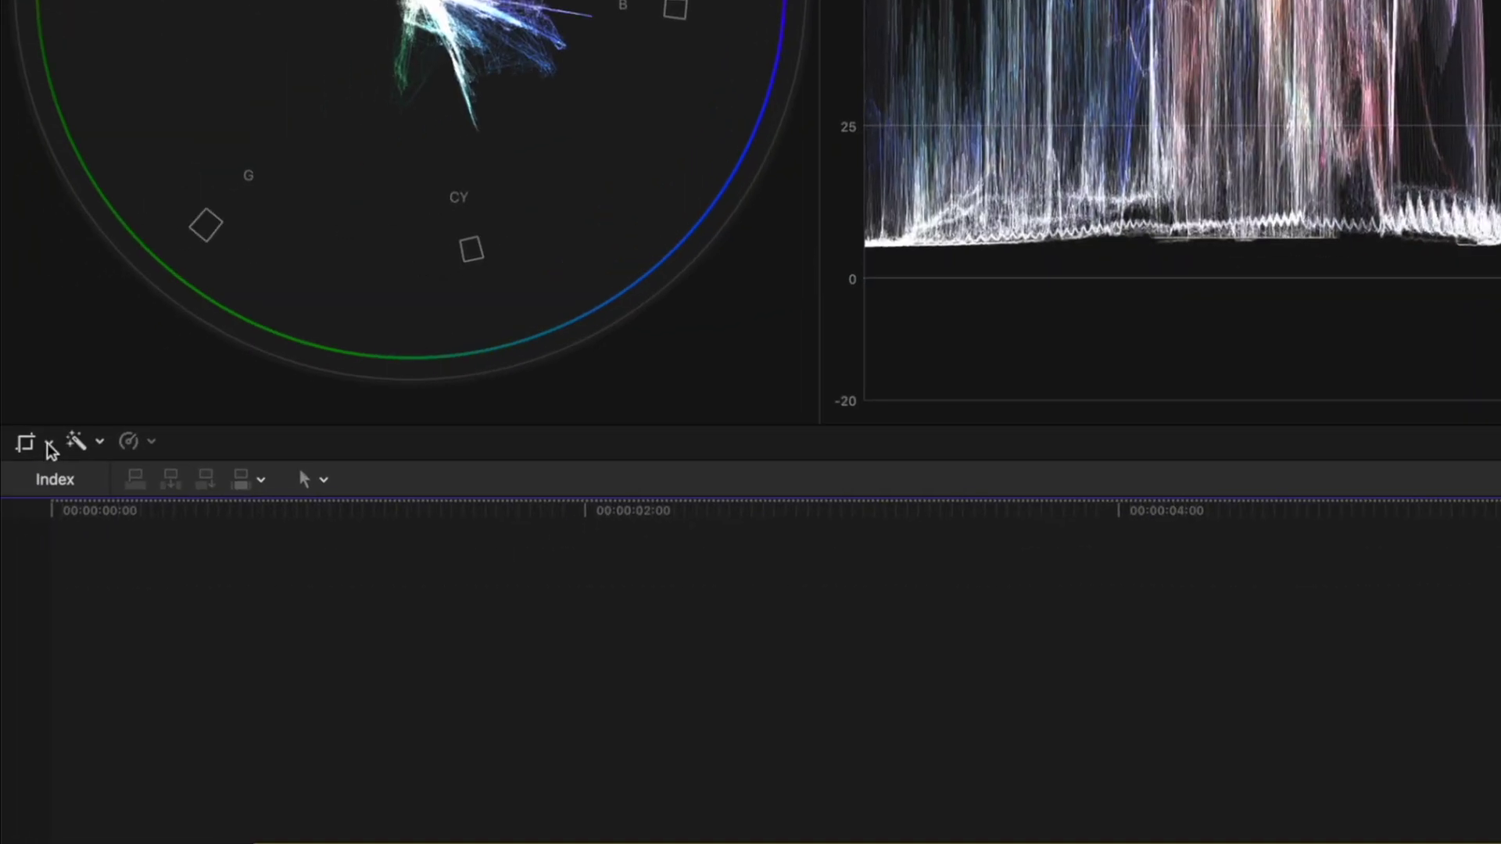
Step: Move the Hologram clip to position X -782.2 px, Y 285.6 px and set its 3D Y rotation to 122.9°
left_click(49, 442)
left_click(110, 472)
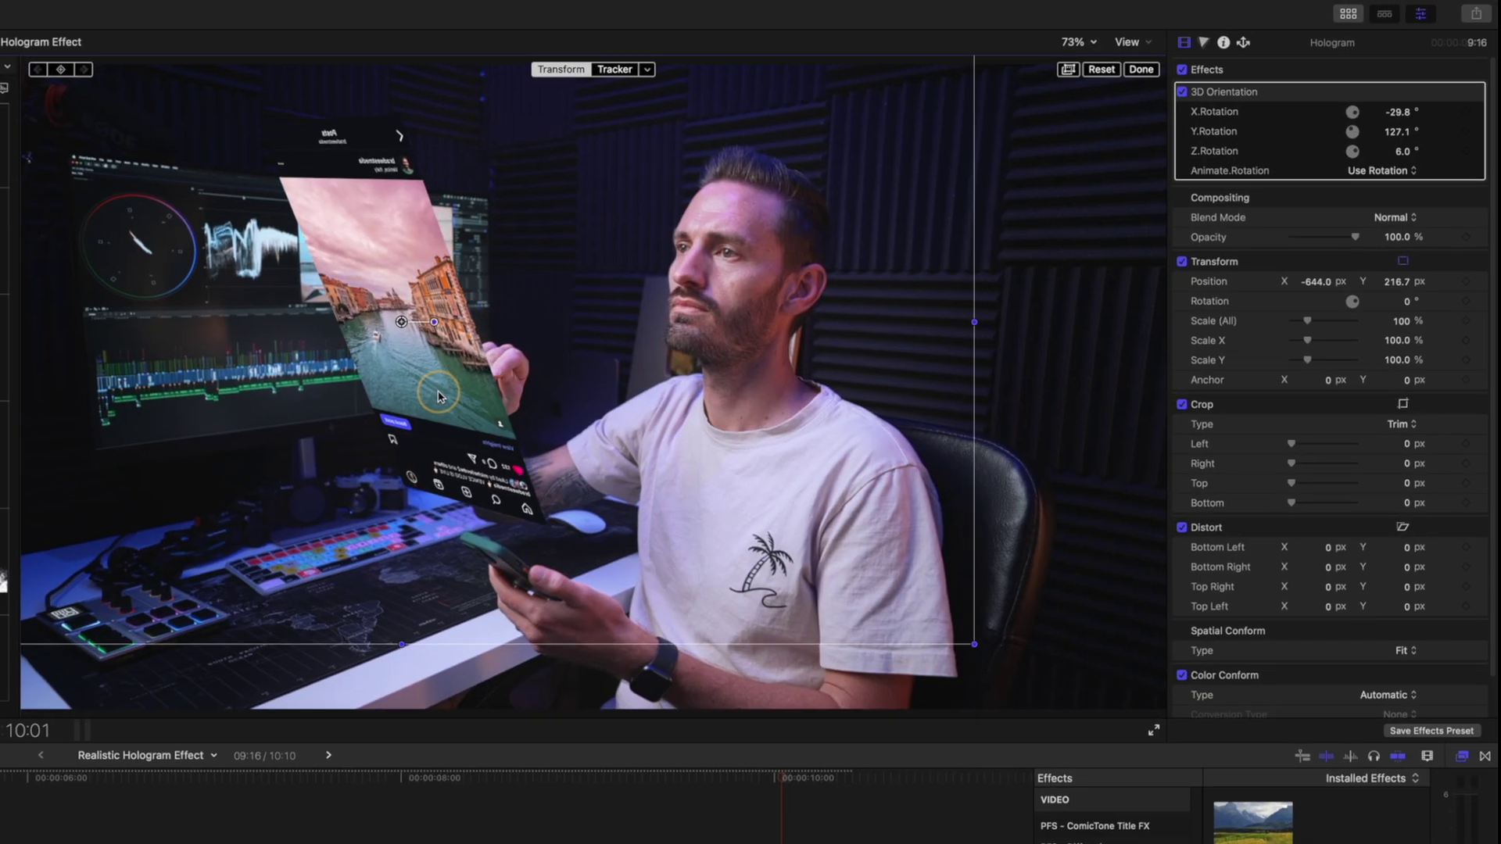
left_click_drag(437, 395, 397, 375)
left_click_drag(1396, 131, 1392, 131)
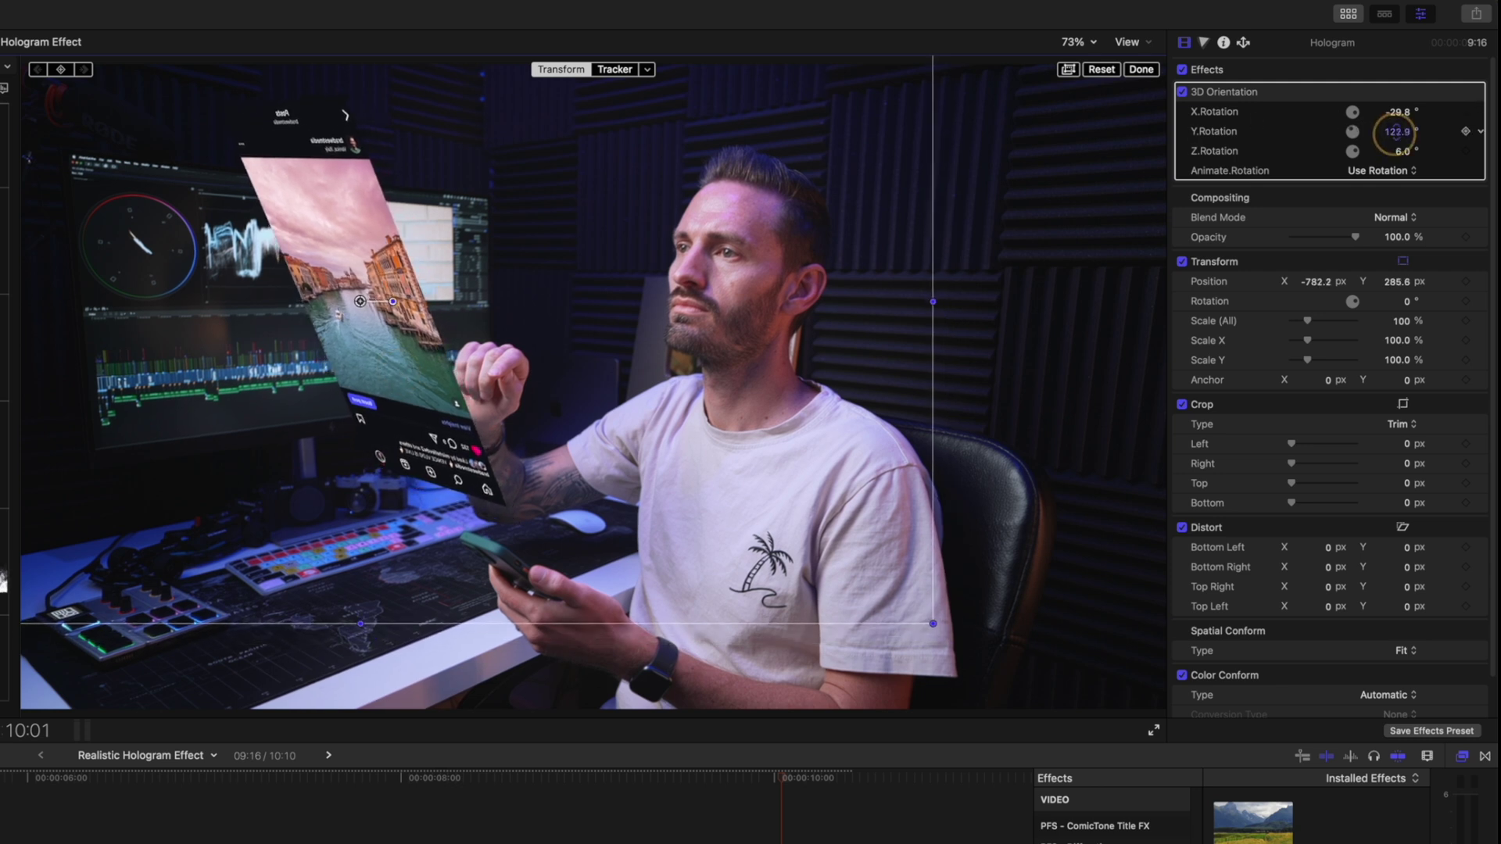
left_click(1140, 70)
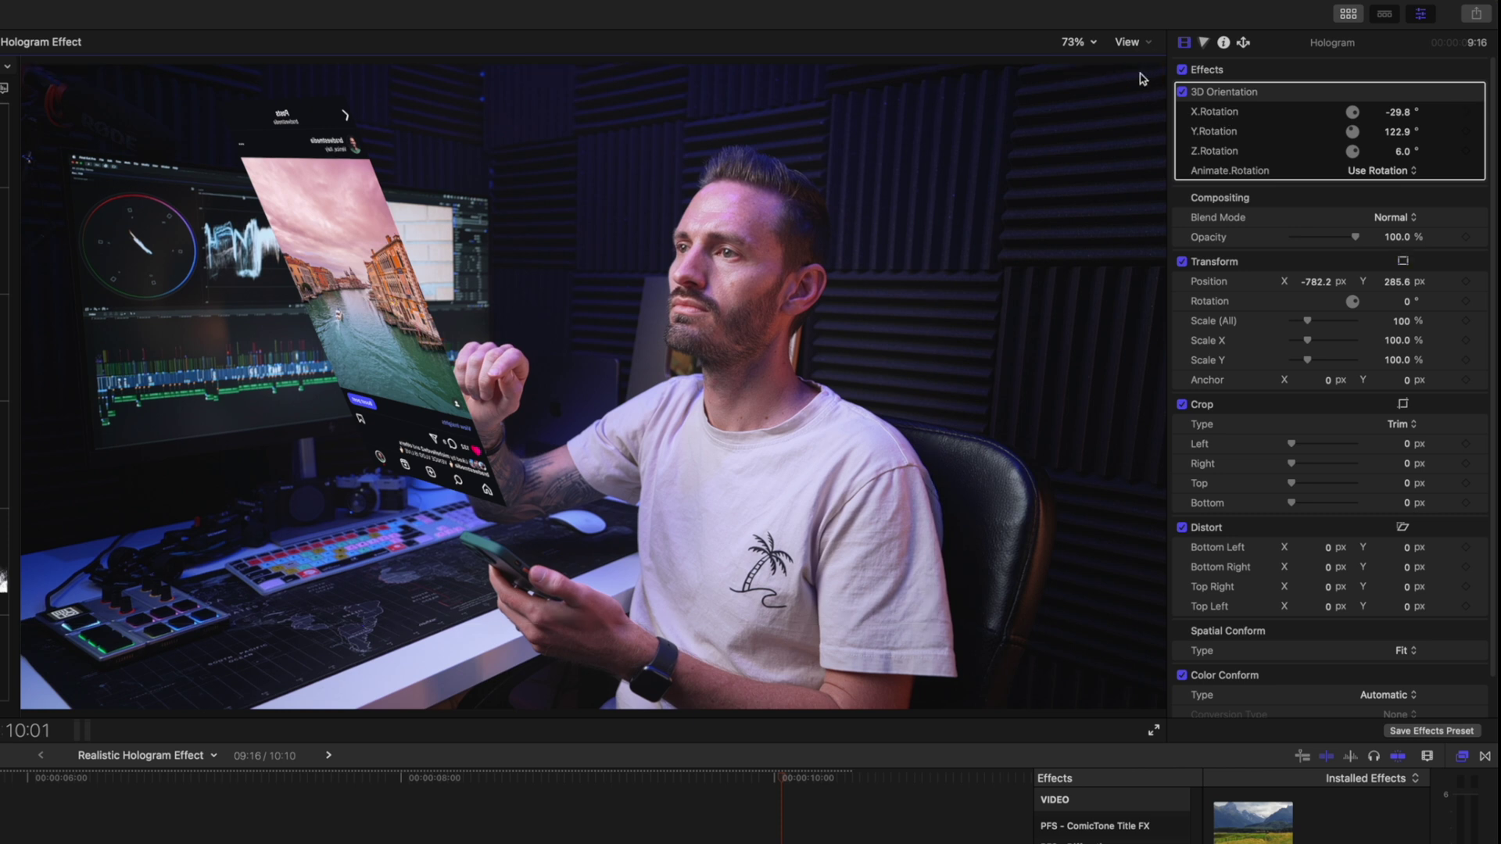
Step: Change the Hologram clip's blend mode to Screen
left_click(1382, 223)
key("Escape")
left_click(1409, 388)
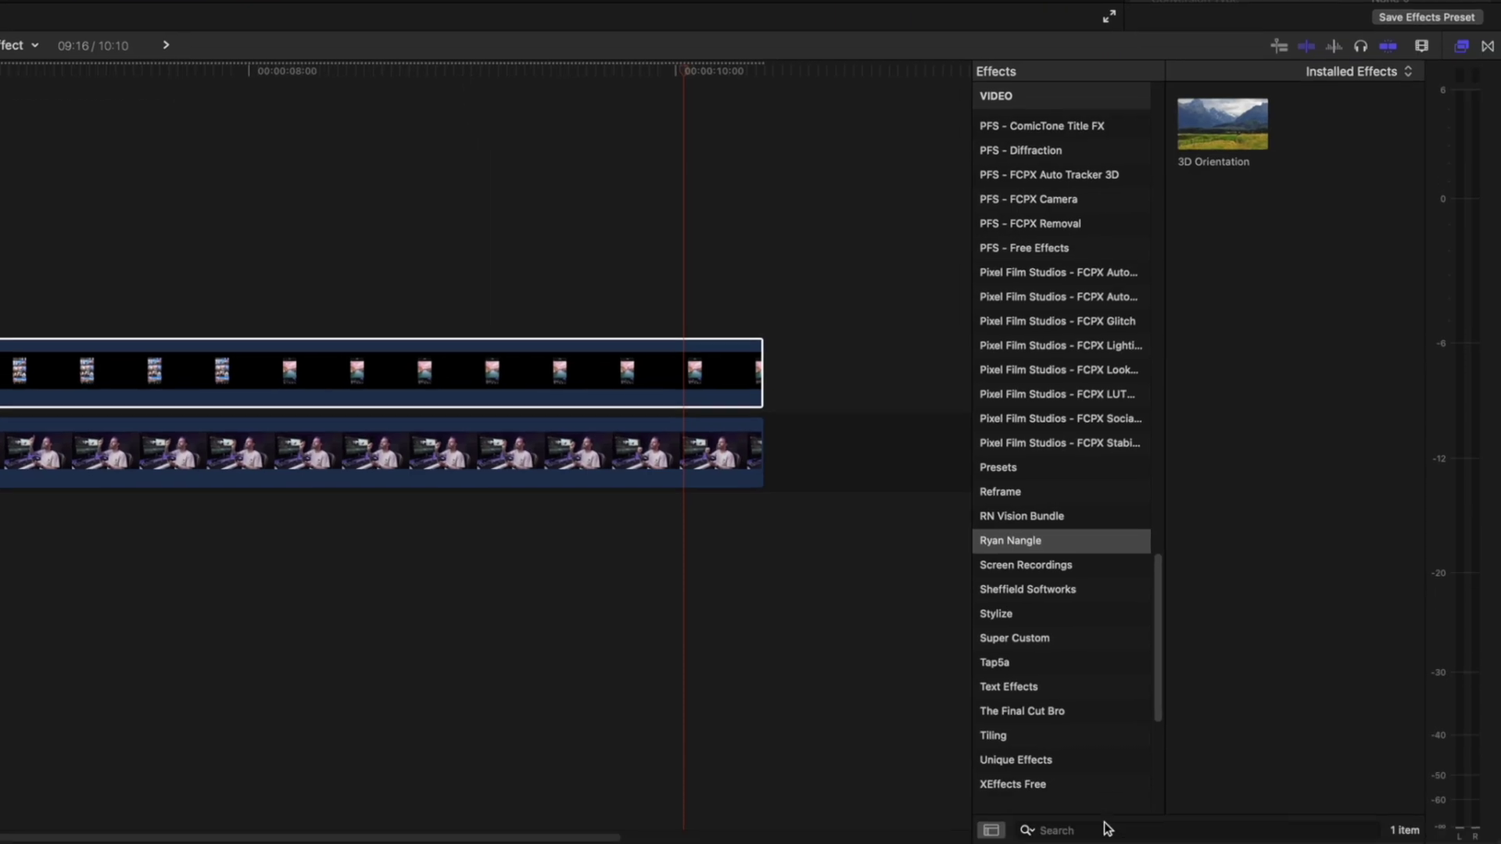
Step: Search all video effects for "bad tv" and apply the Bad TV effect to the Hologram clip
left_click(1103, 827)
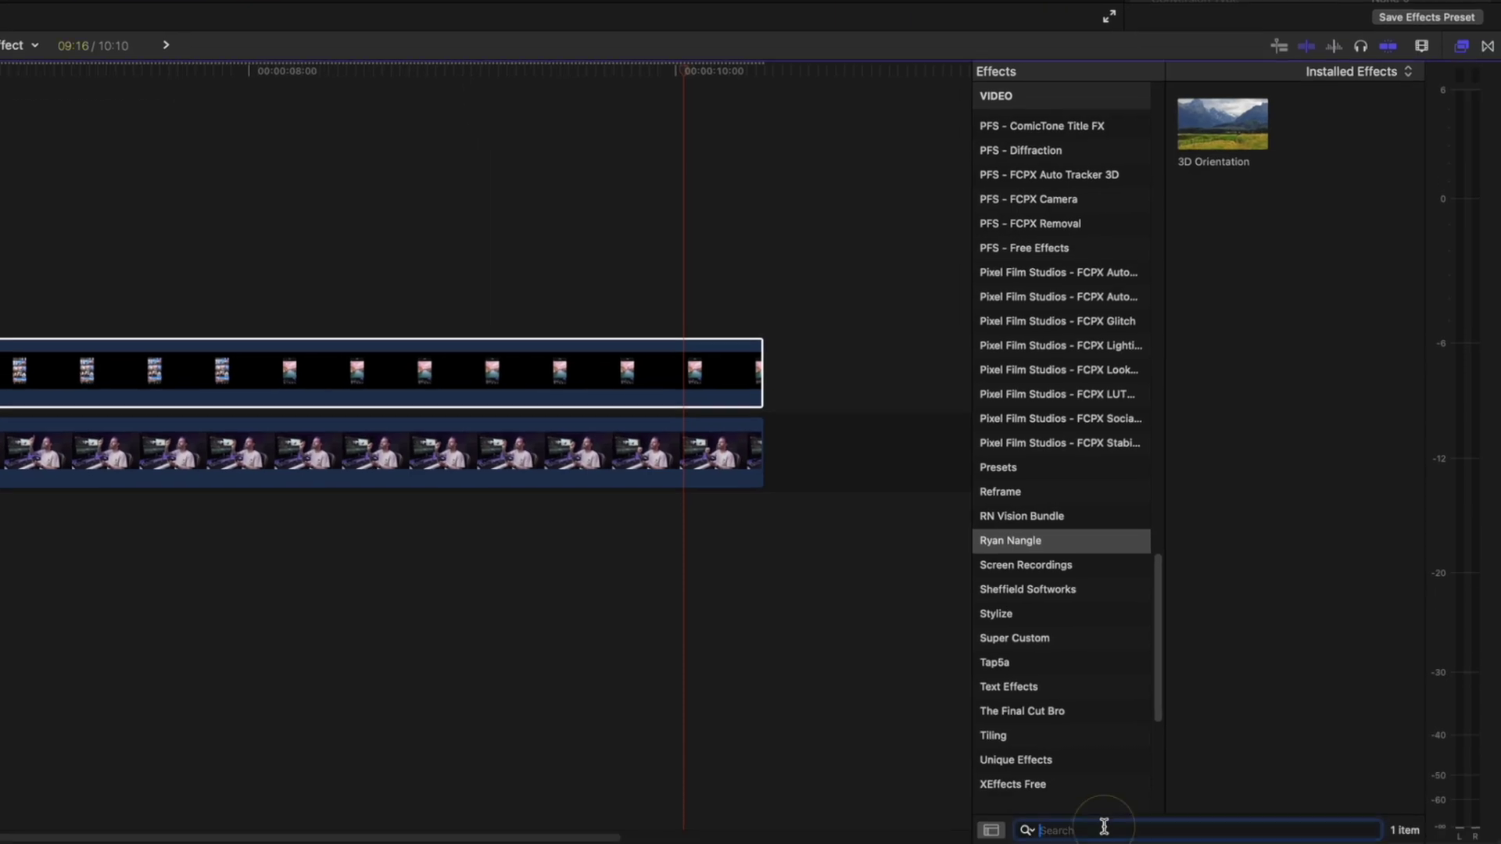
scroll(1089, 654, "up", 15)
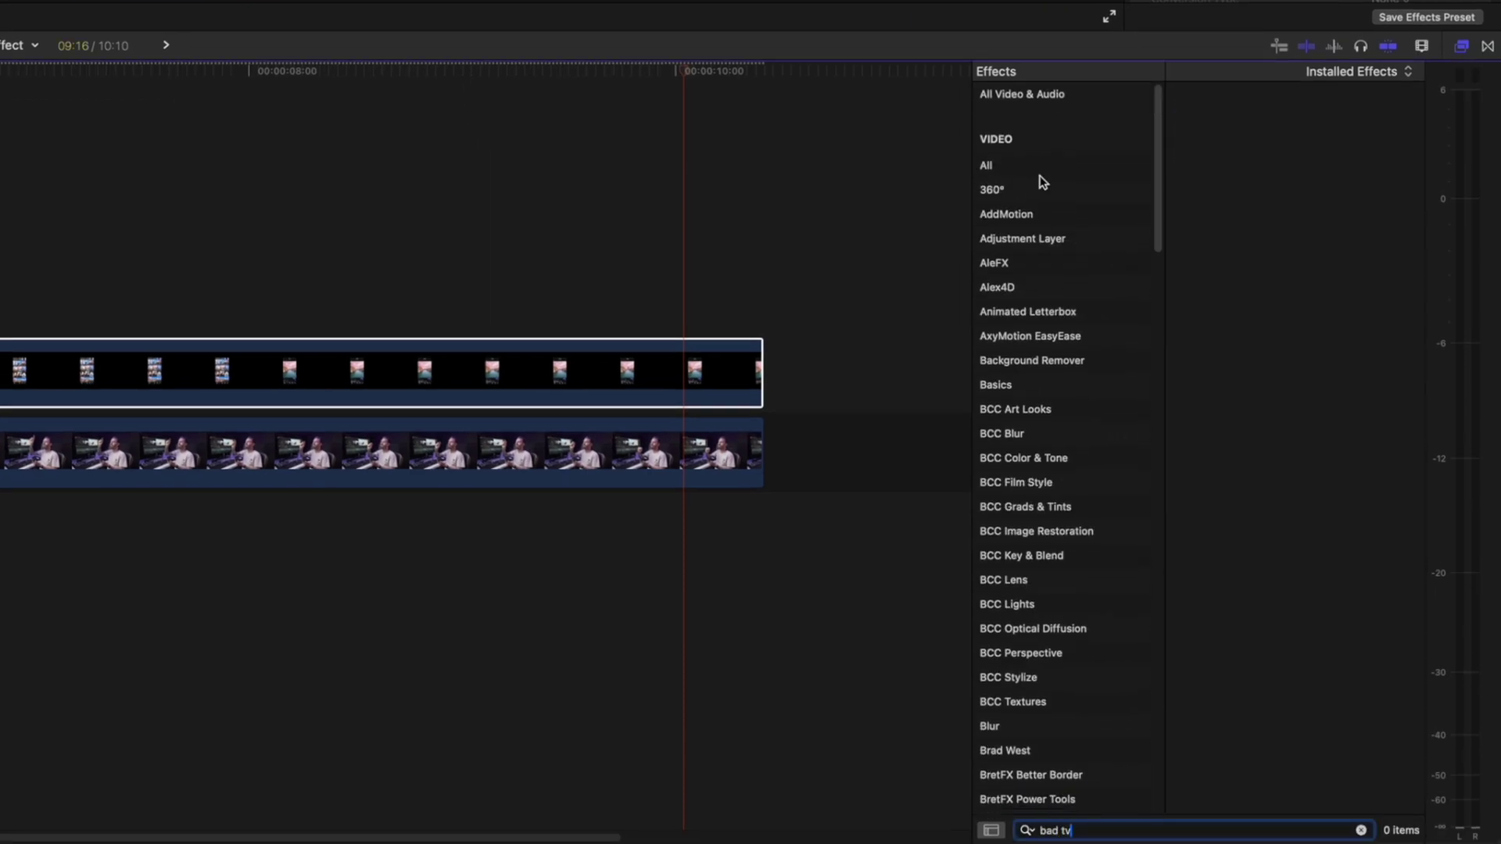
left_click(1042, 166)
left_click_drag(1212, 147, 517, 373)
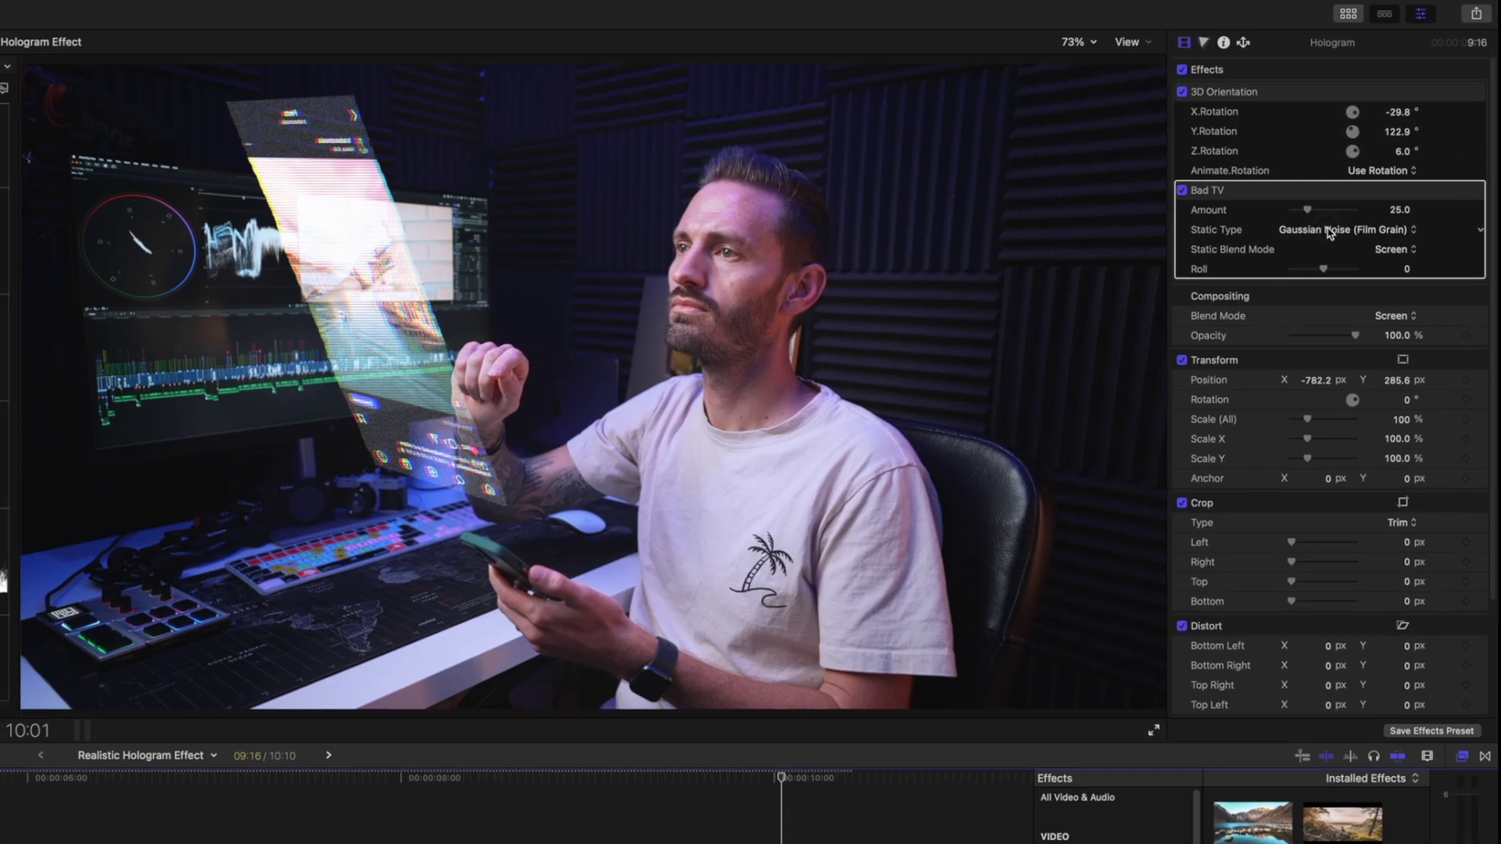
Step: Set the Bad TV effect's static type to Pink Noise and its amount to 10
left_click(1330, 231)
left_click(1305, 268)
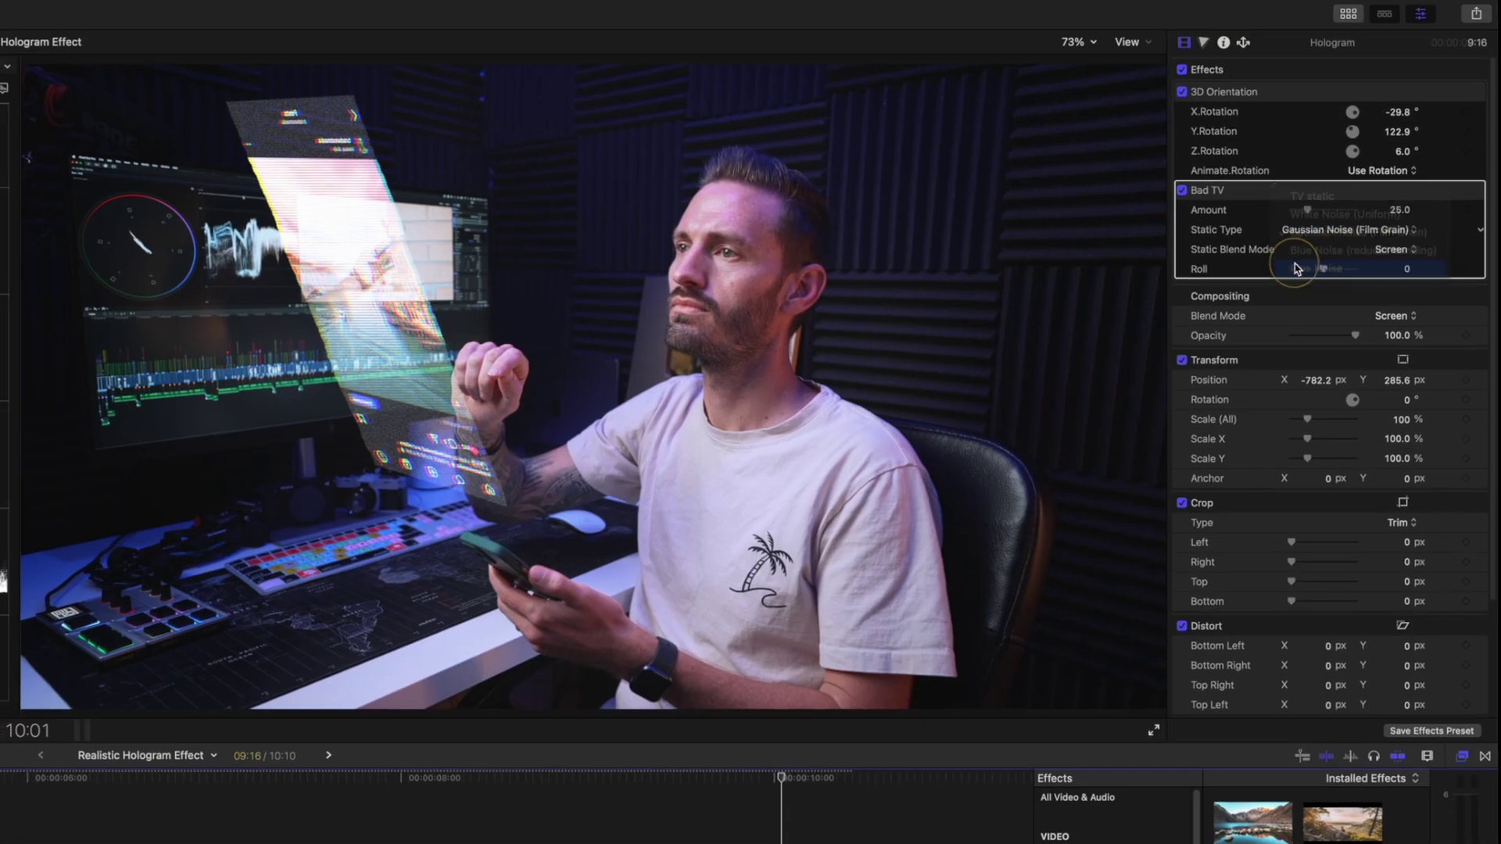
left_click(1399, 212)
type("1")
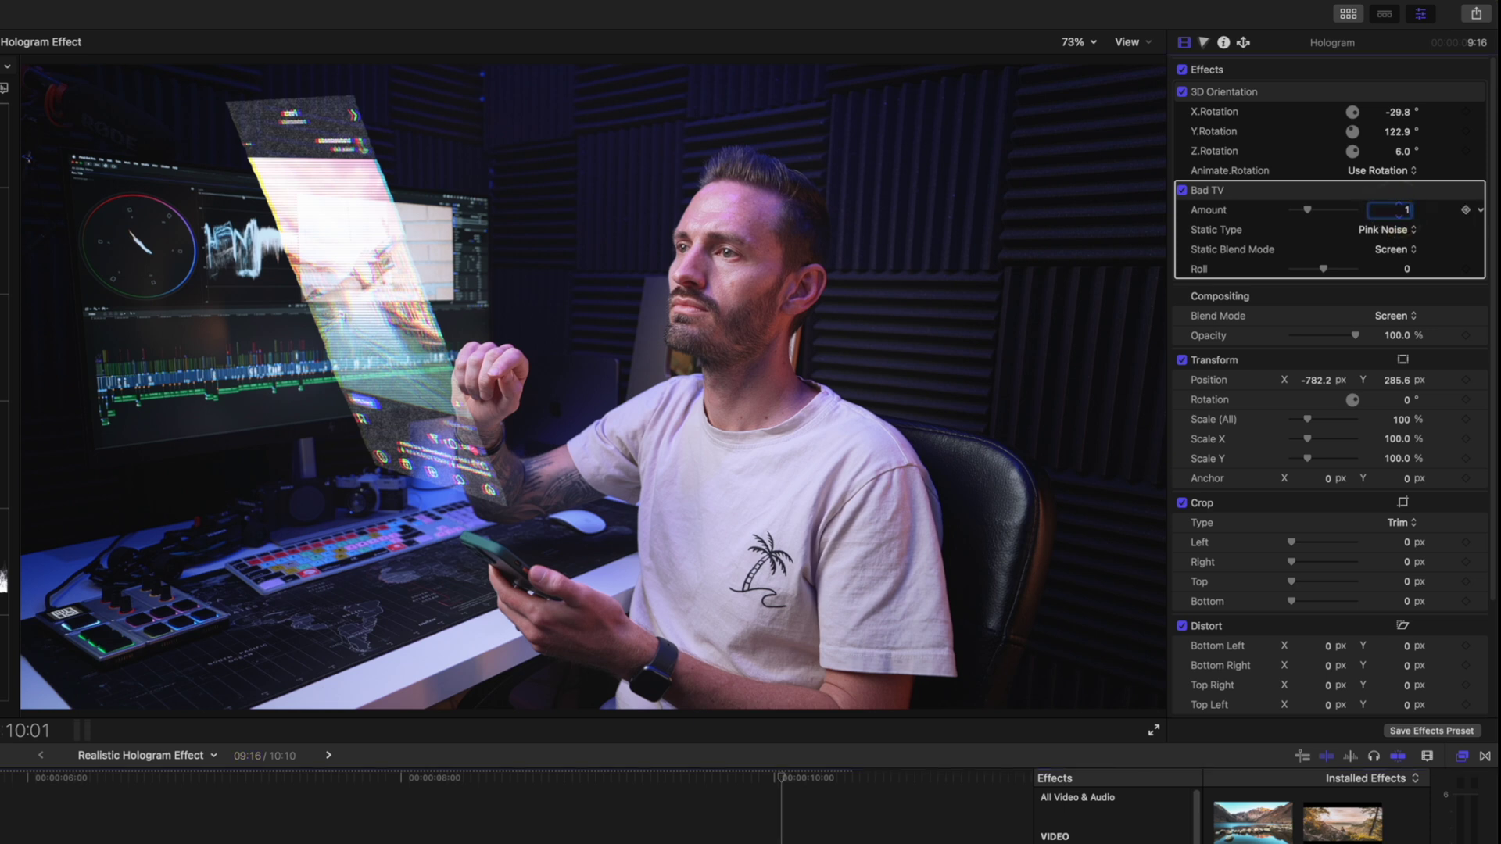
type("0")
key("Return")
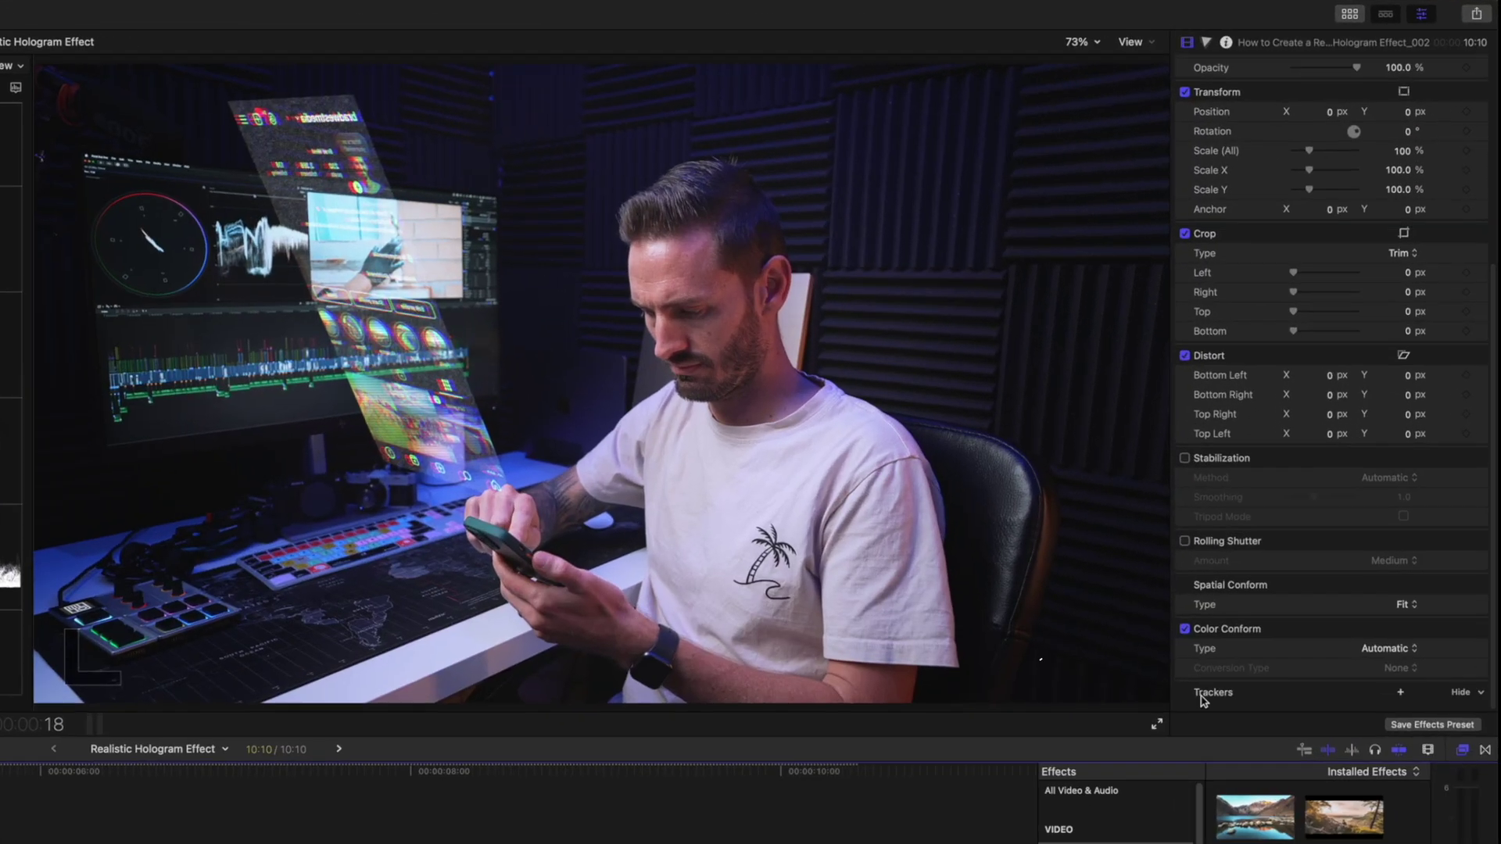
Step: Add an object tracker to the main clip, shrunk onto the phone's upper corner, and analyze its motion
left_click(1400, 699)
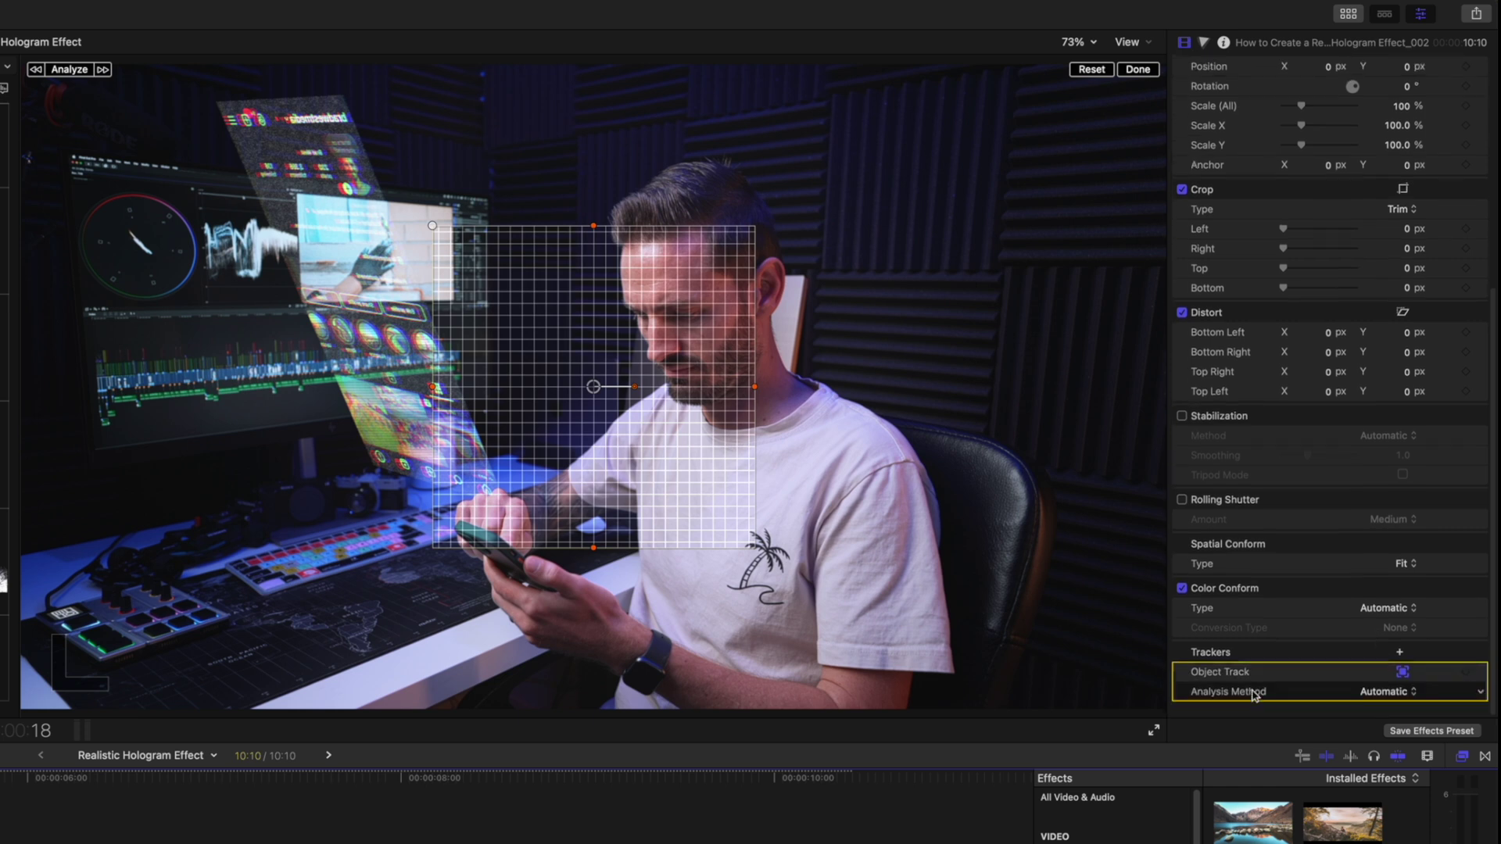
left_click(1075, 46)
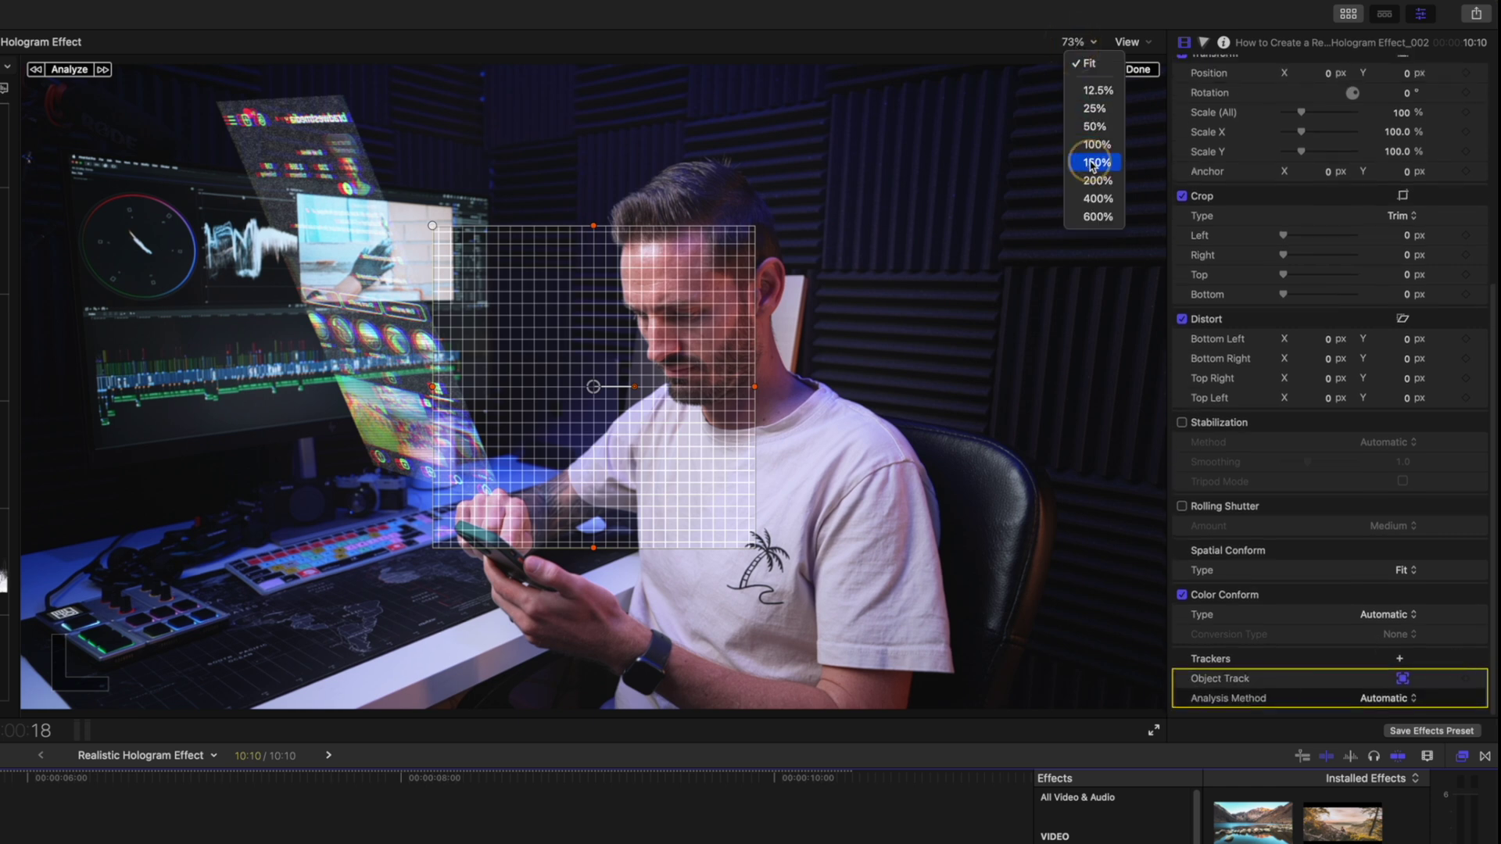
left_click(1083, 155)
left_click_drag(592, 390, 437, 570)
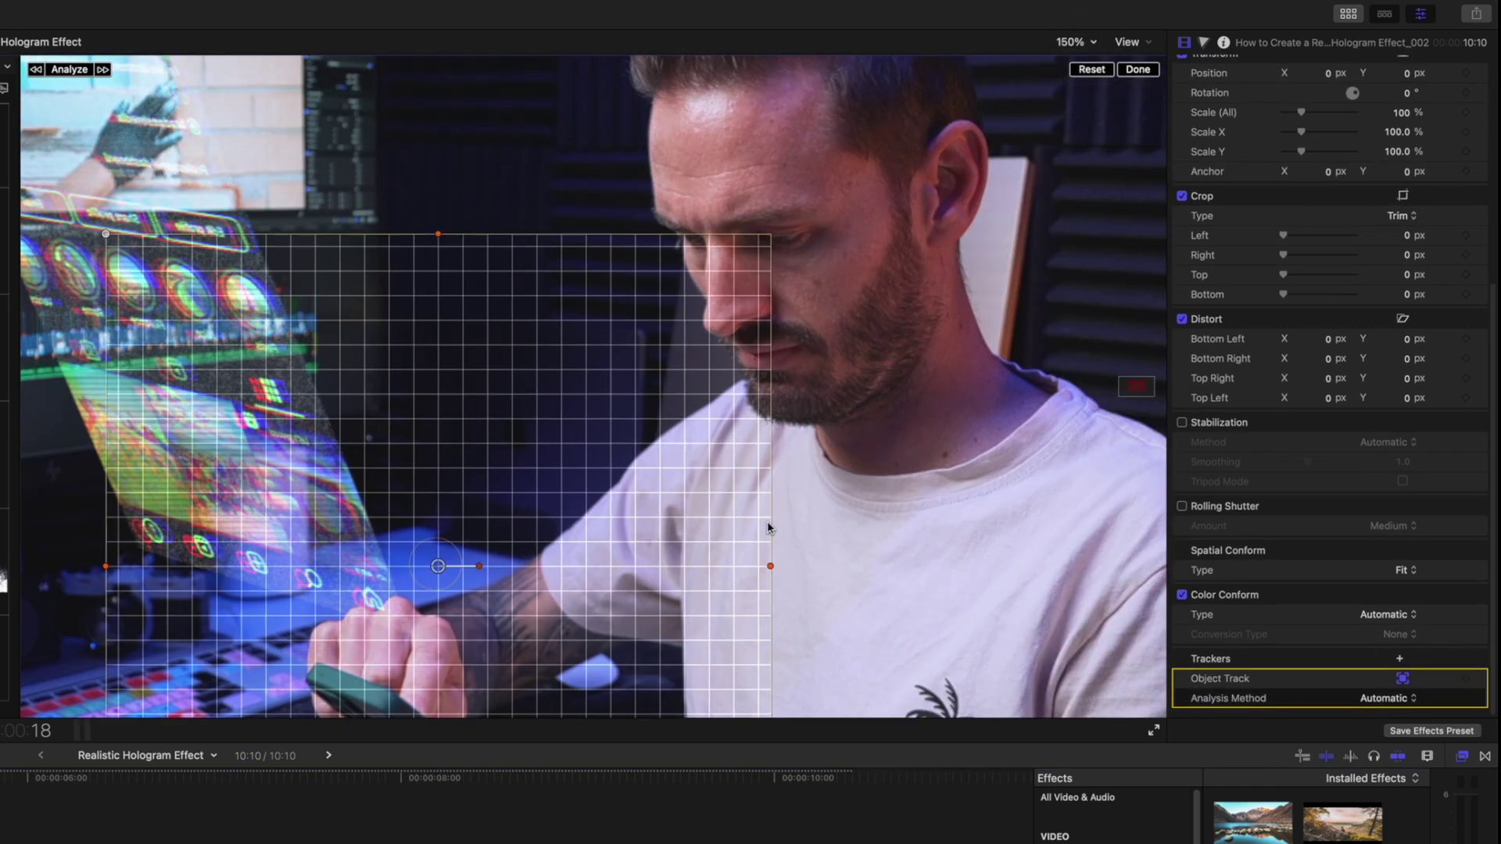
left_click_drag(1135, 386, 1133, 391)
left_click_drag(594, 318, 470, 430)
left_click_drag(137, 430, 326, 430)
left_click_drag(470, 97, 469, 413)
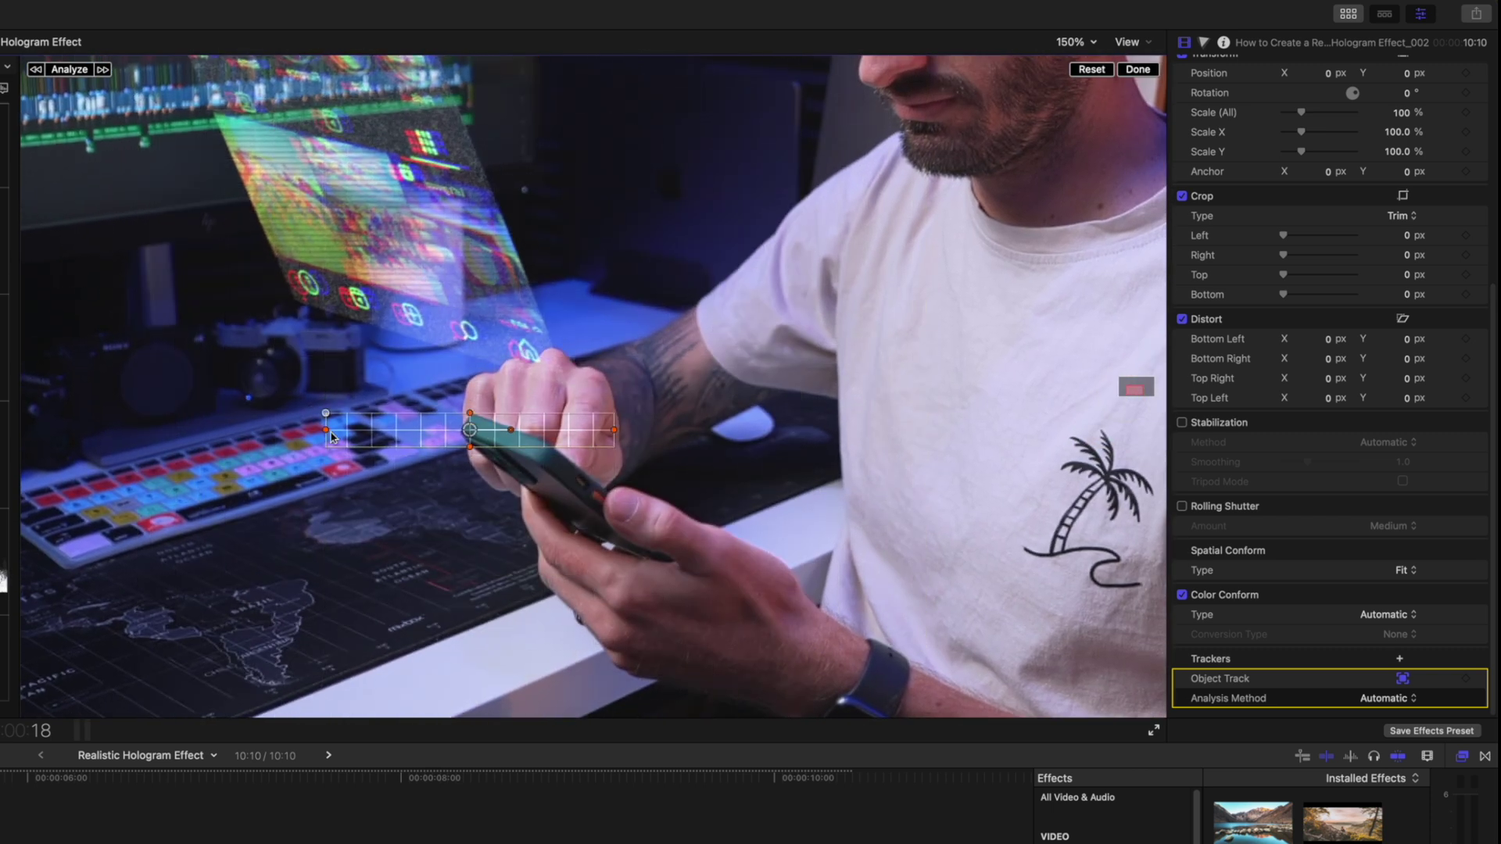
left_click_drag(326, 430, 452, 430)
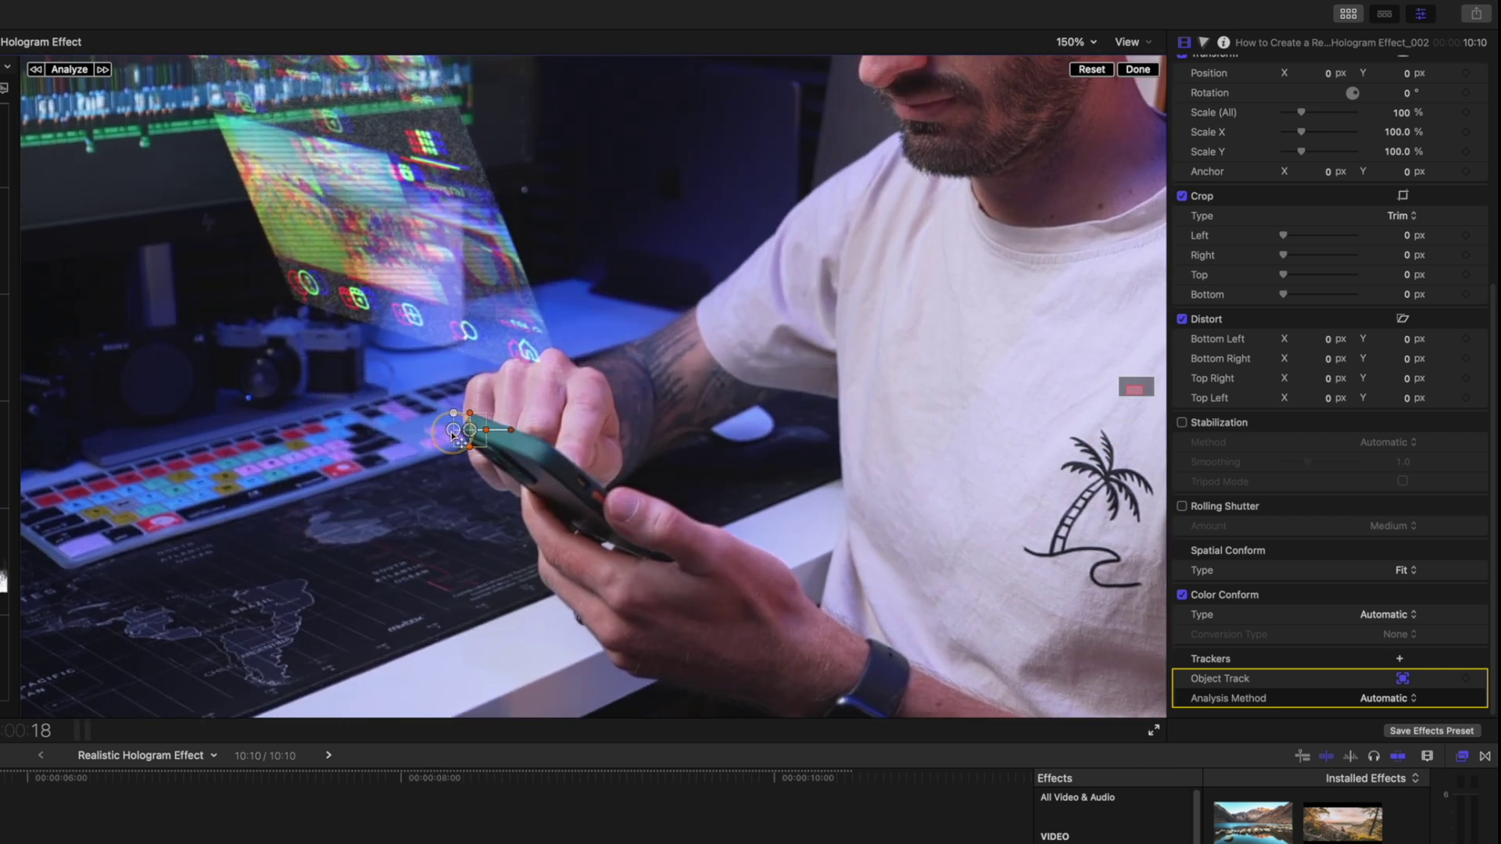
left_click(69, 70)
left_click(1128, 71)
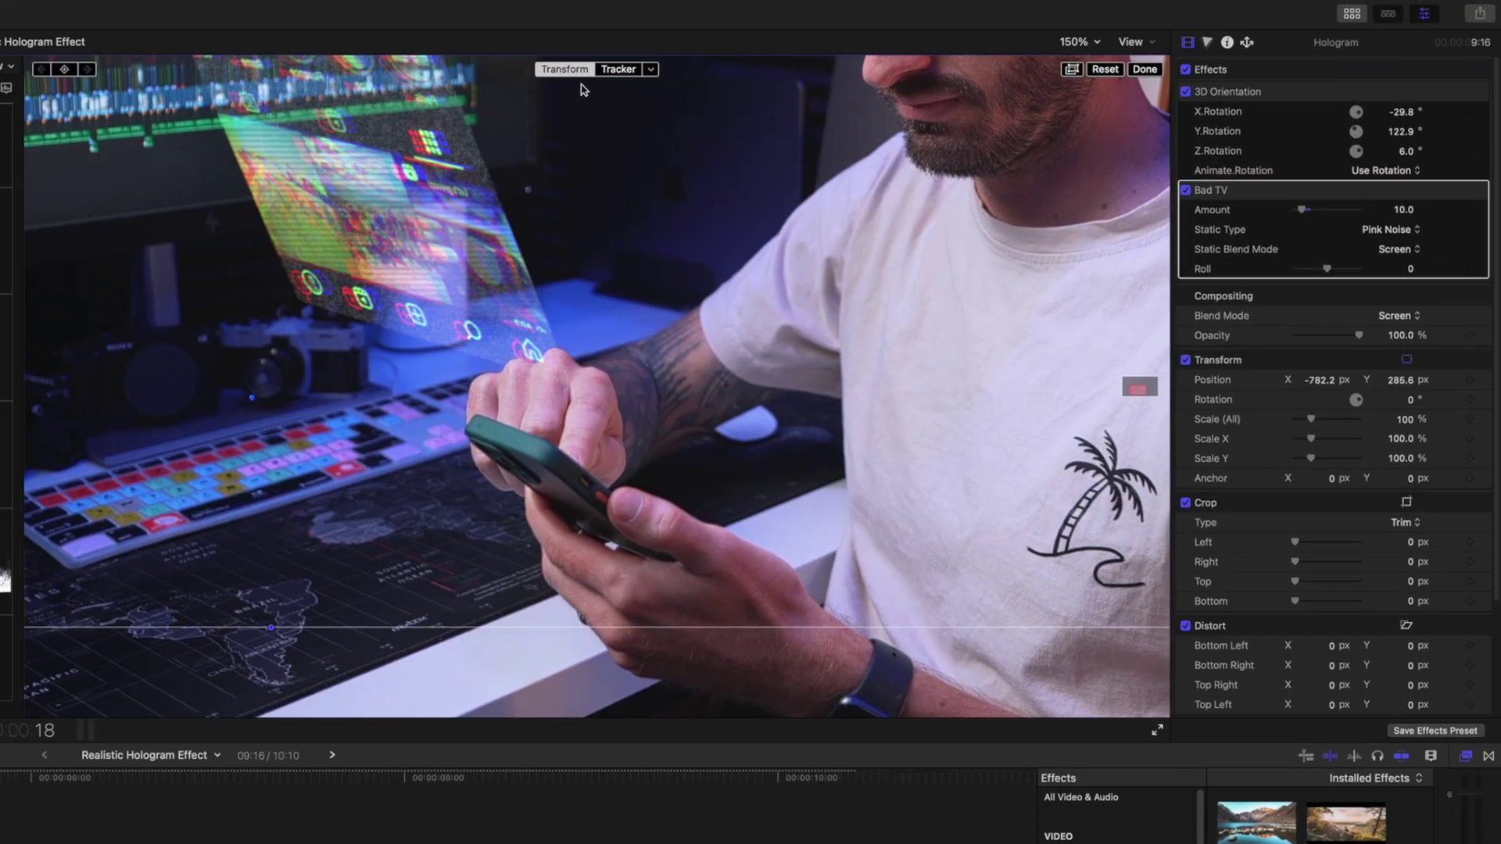
Step: Link the Hologram clip's transform to the main clip's Object Track and turn off rotation tracking
left_click(652, 72)
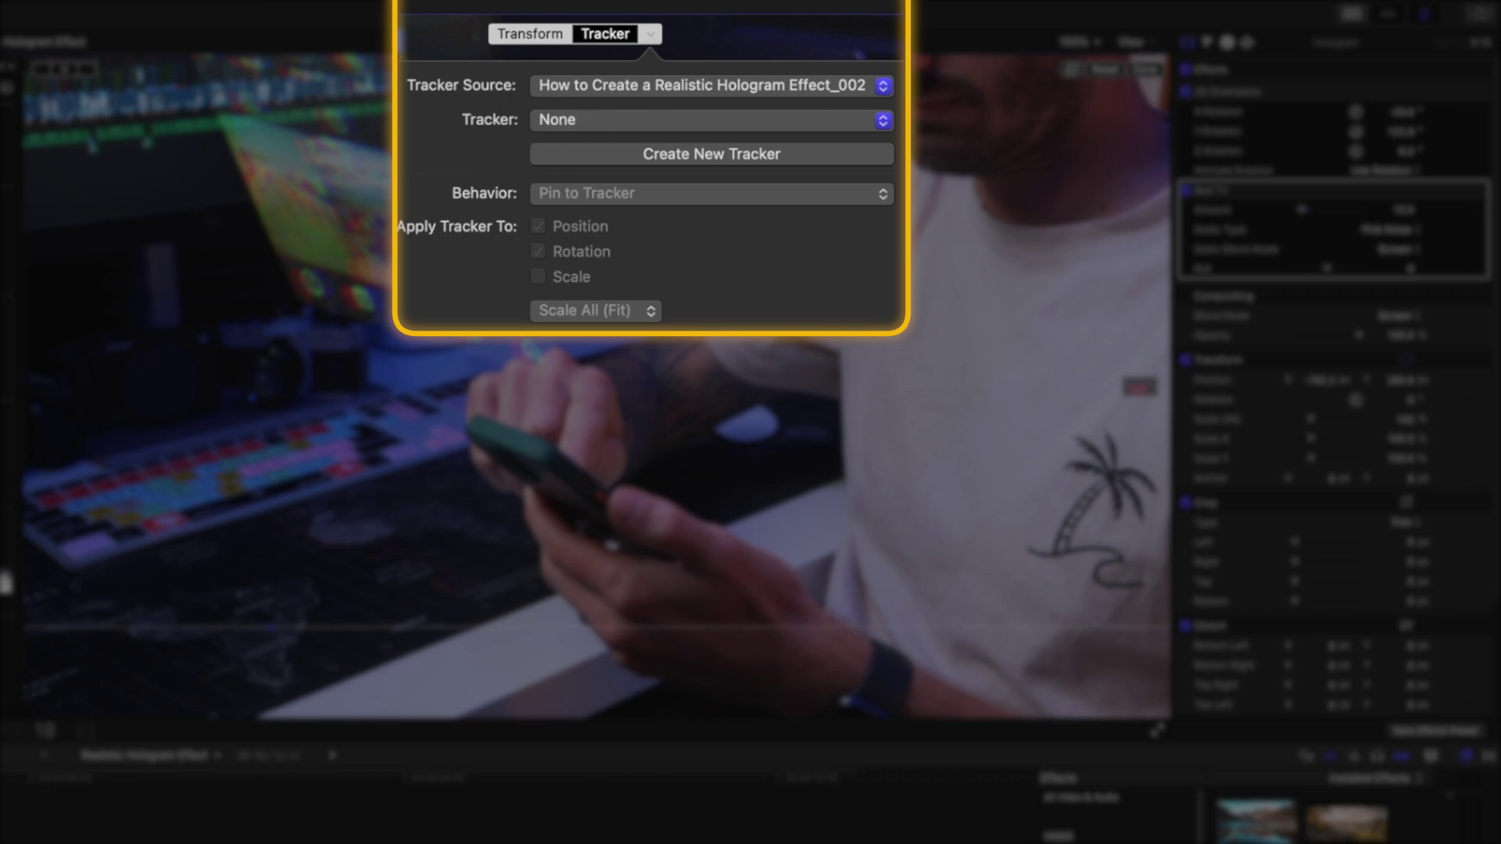
left_click(621, 120)
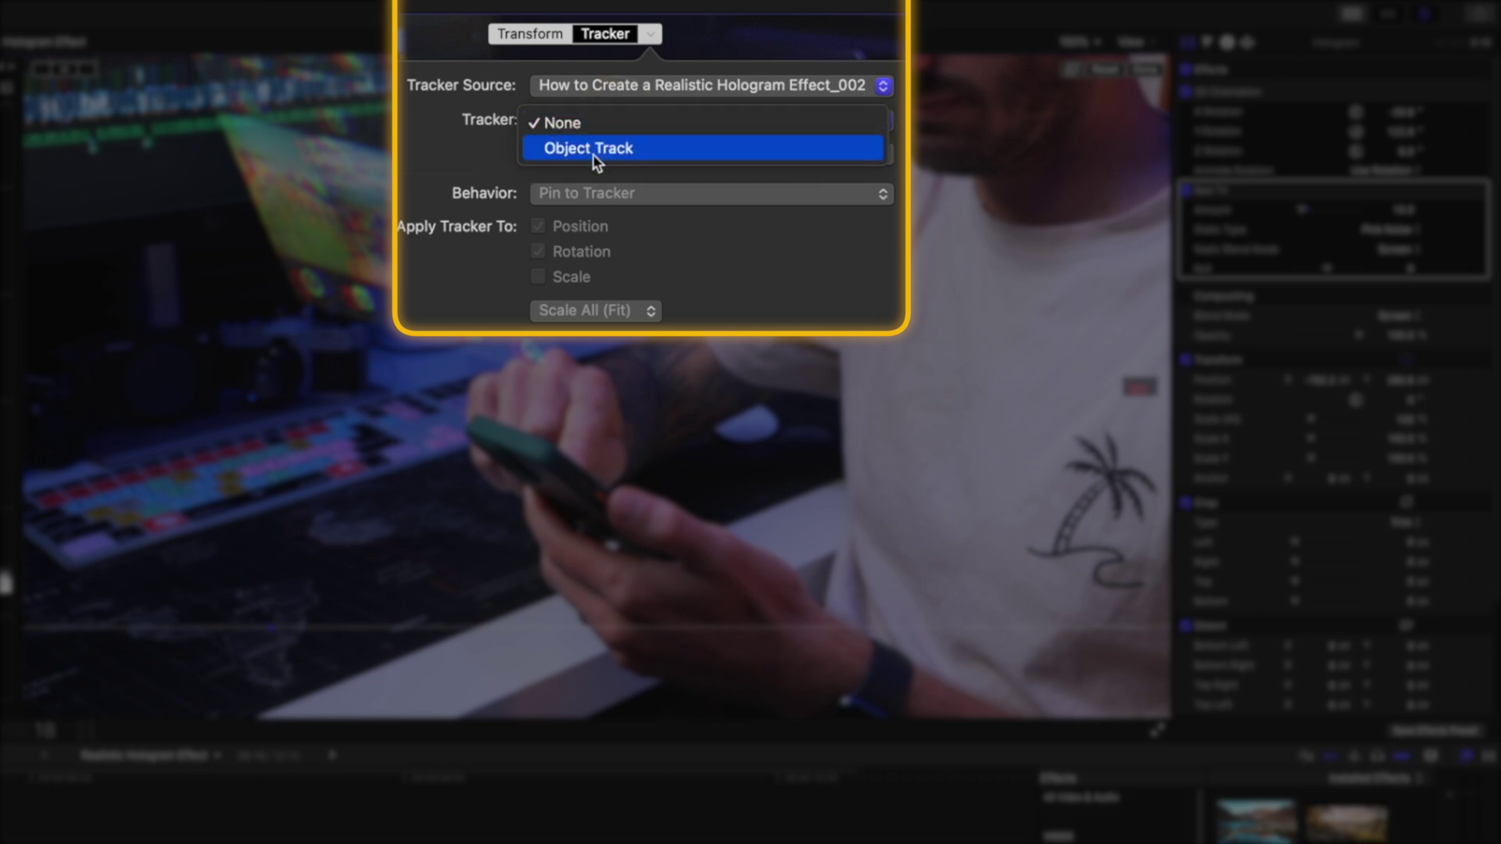
left_click(610, 149)
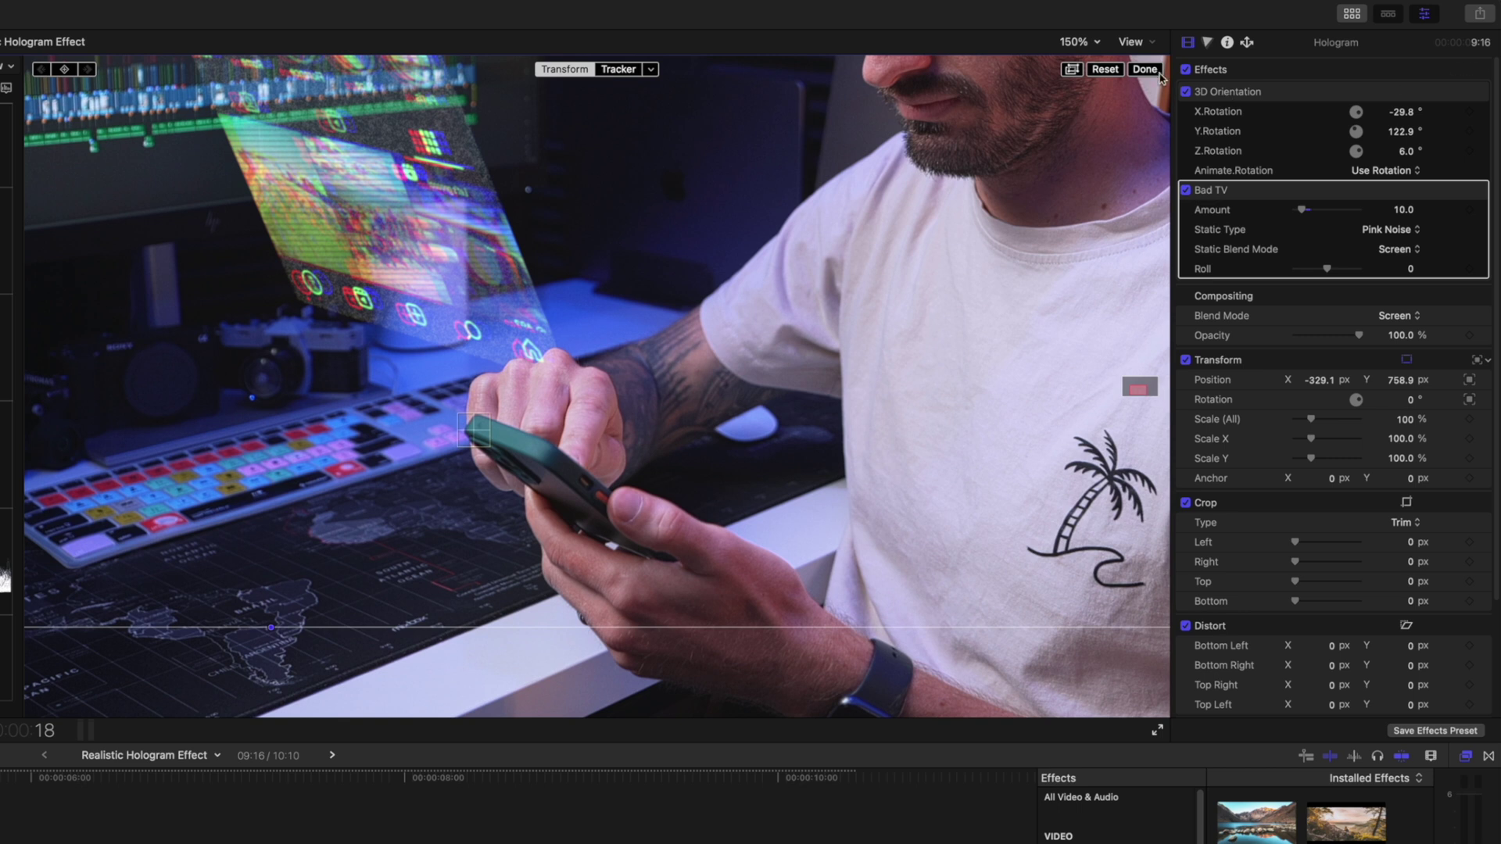
left_click(1146, 72)
left_click(1079, 42)
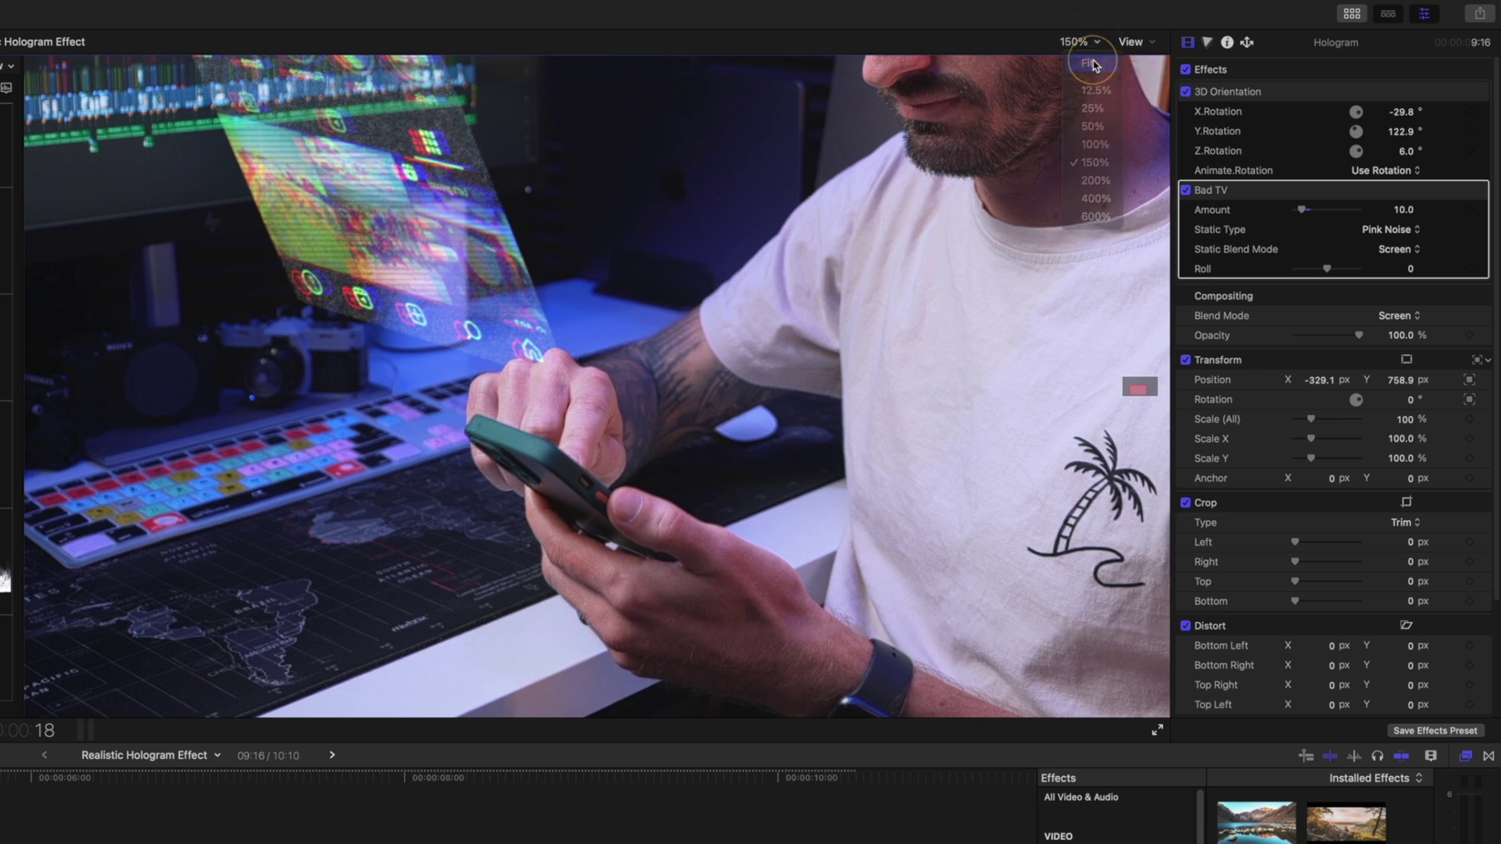
left_click(1093, 65)
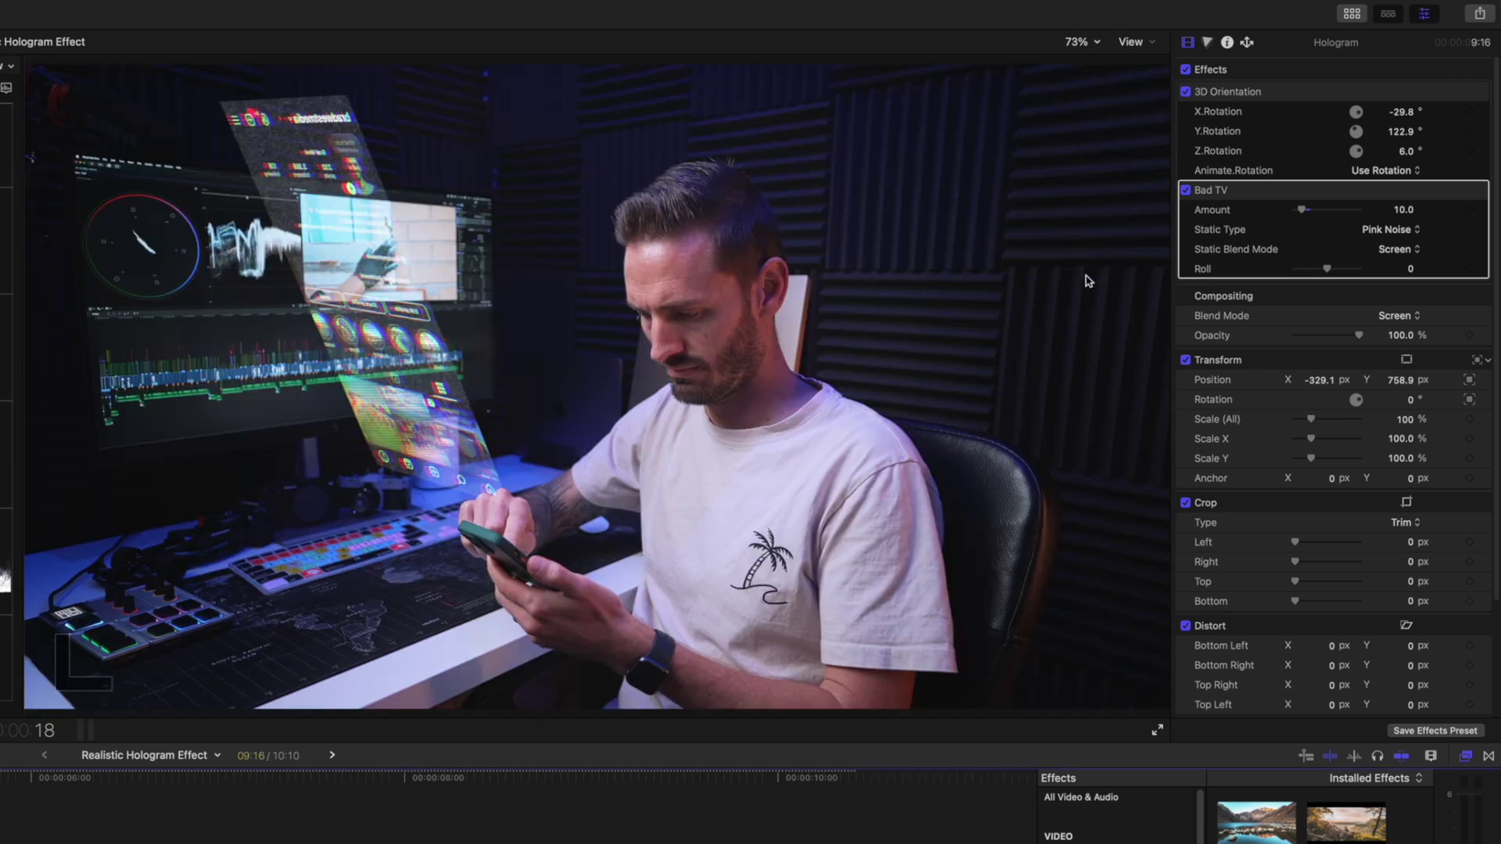
left_click(1482, 360)
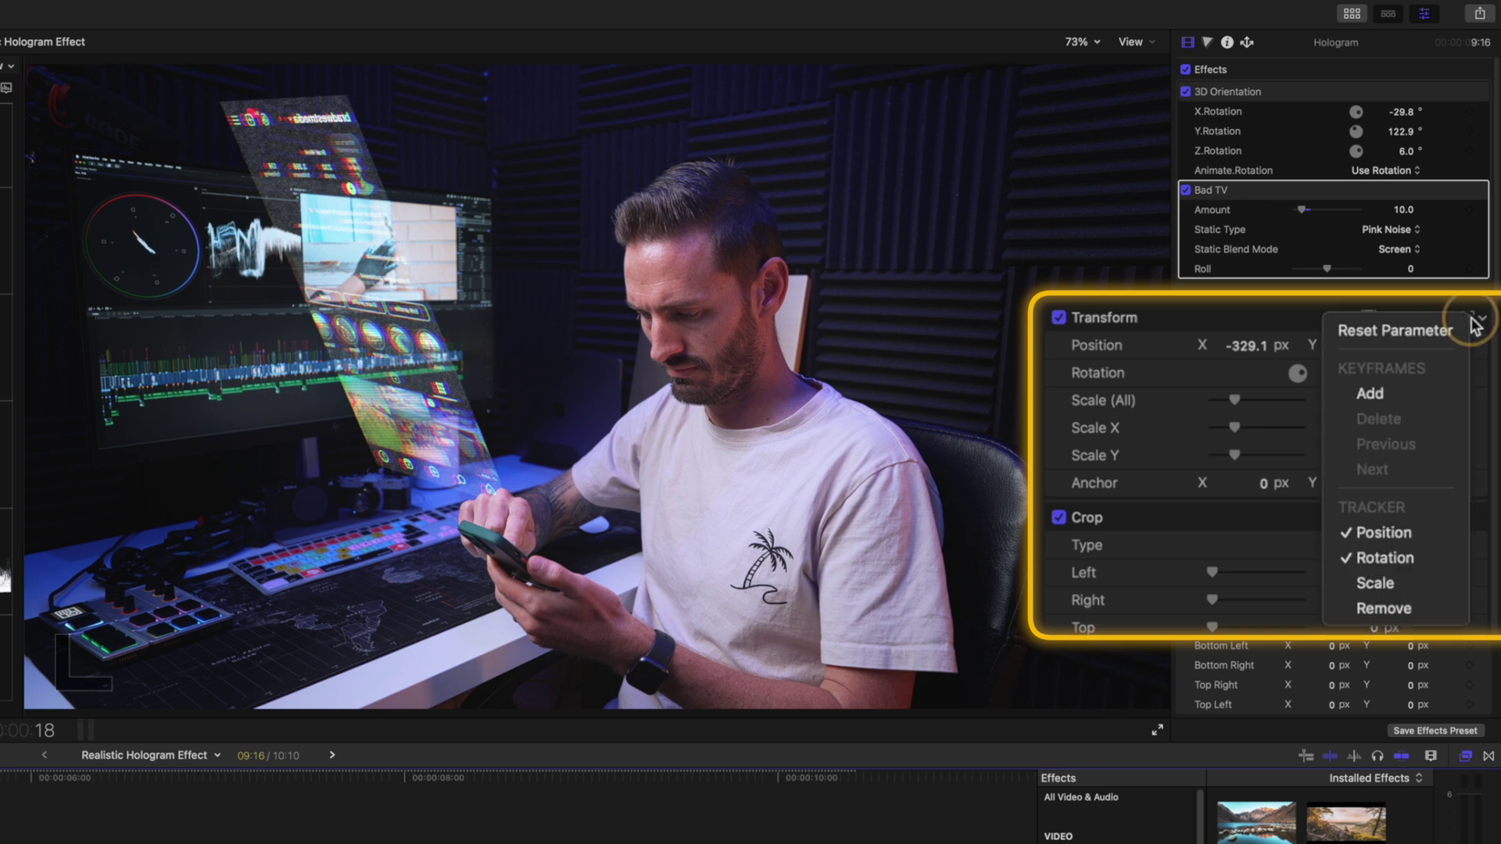
left_click(1414, 556)
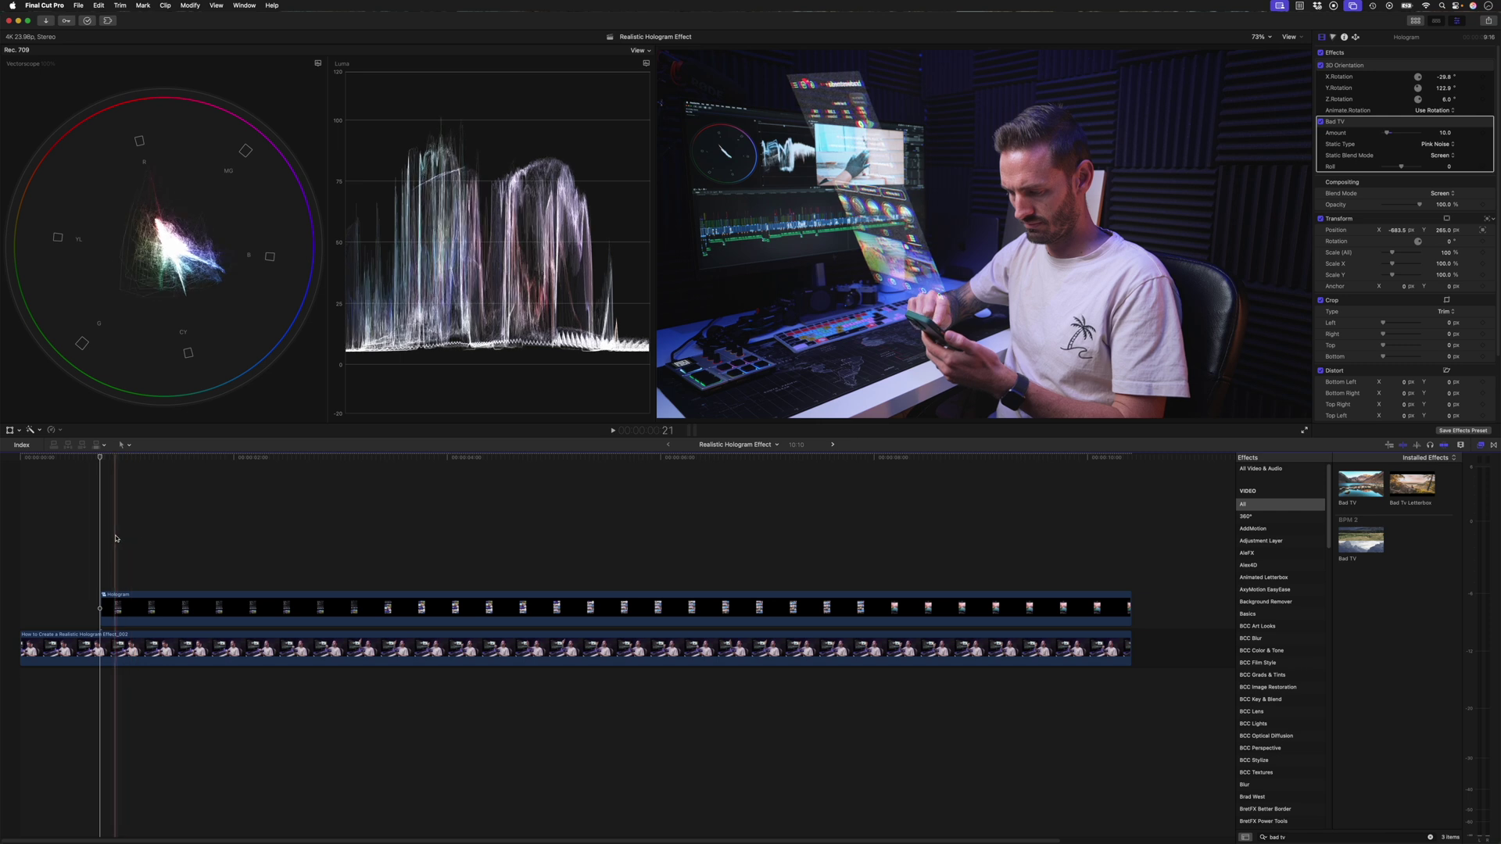
Step: Trim the start of the Hologram clip to frame 23 of the timeline and play from there
left_click(122, 538)
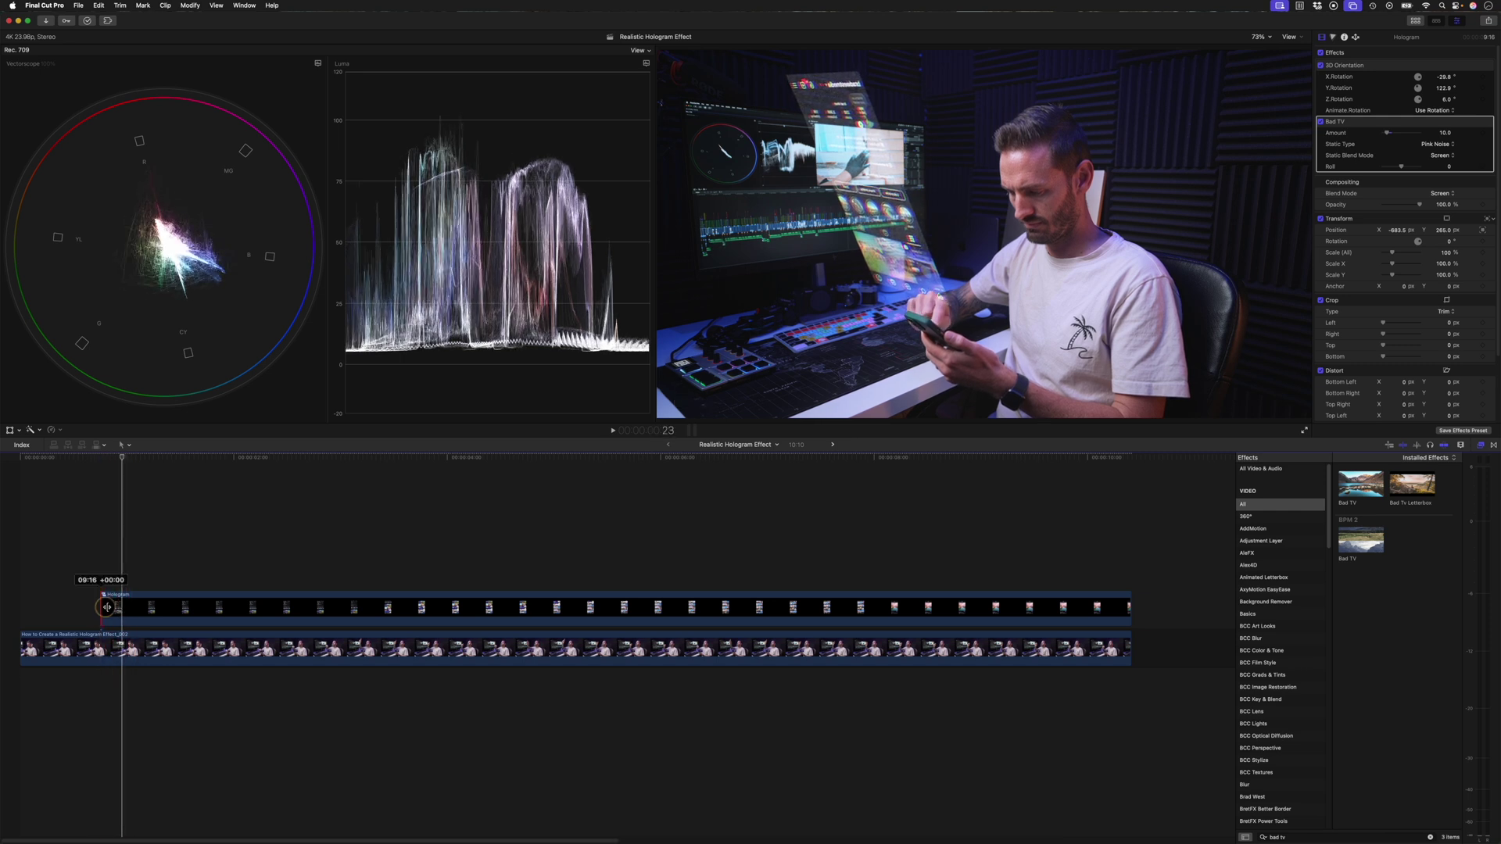
left_click_drag(102, 602, 123, 596)
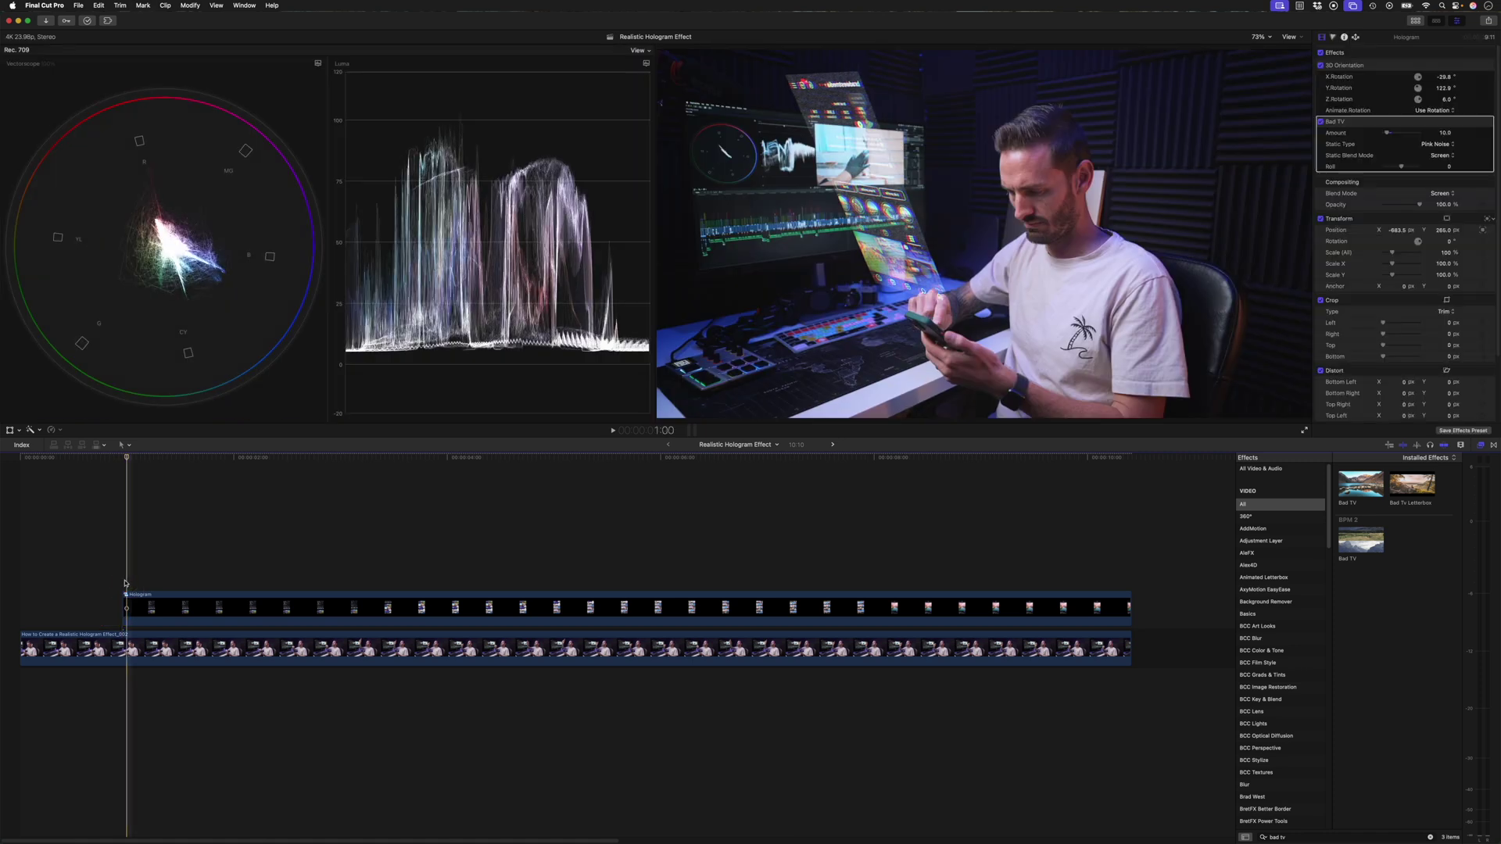
key("space")
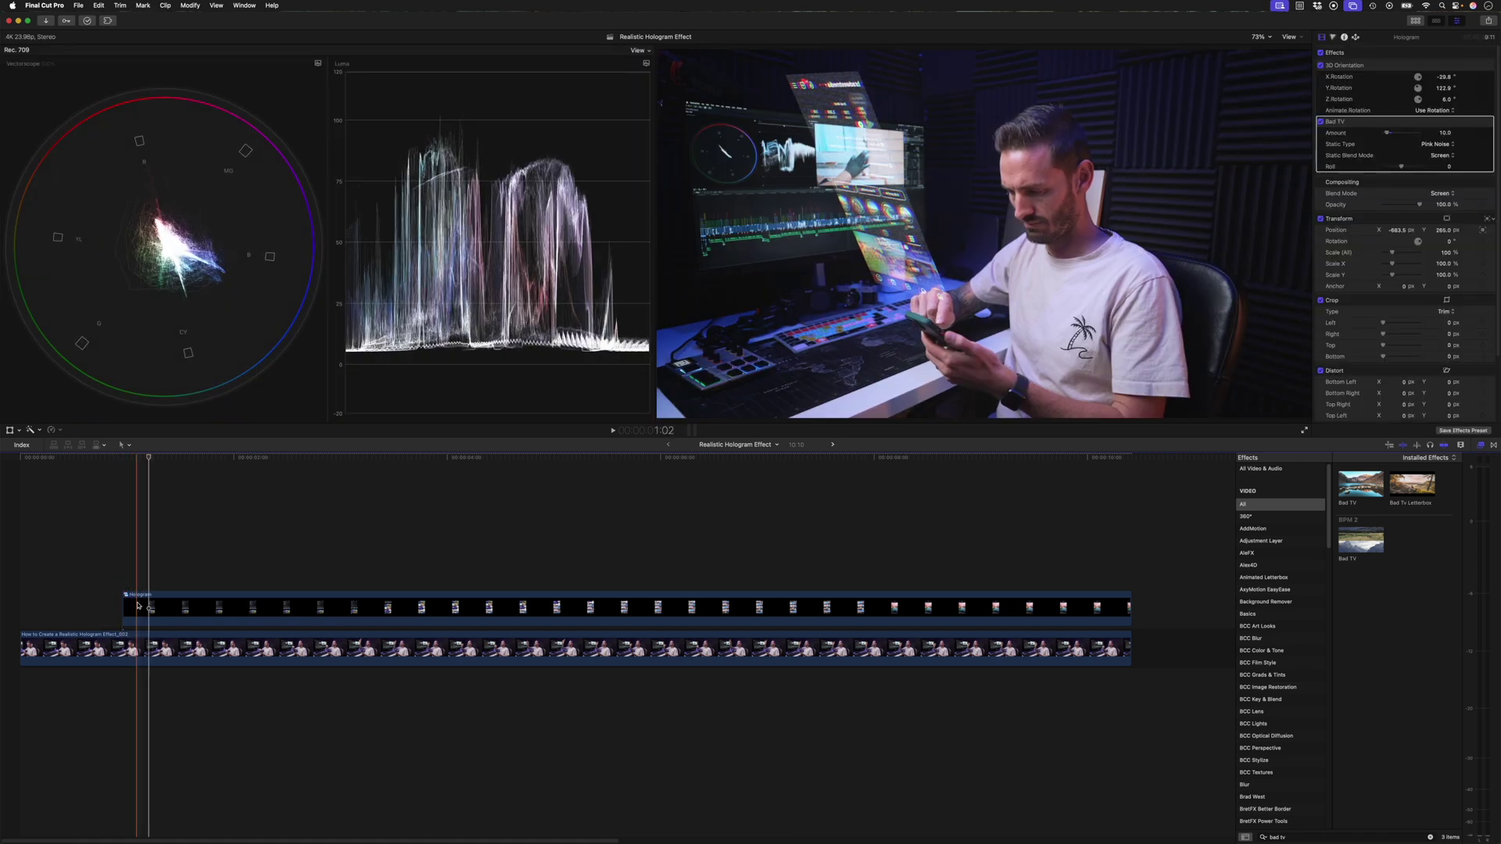
Step: Set the Hologram clip's transform anchor to X 240.6, Y -679.0 px and its position to X -385.4, Y -482.5 px
left_click(147, 610)
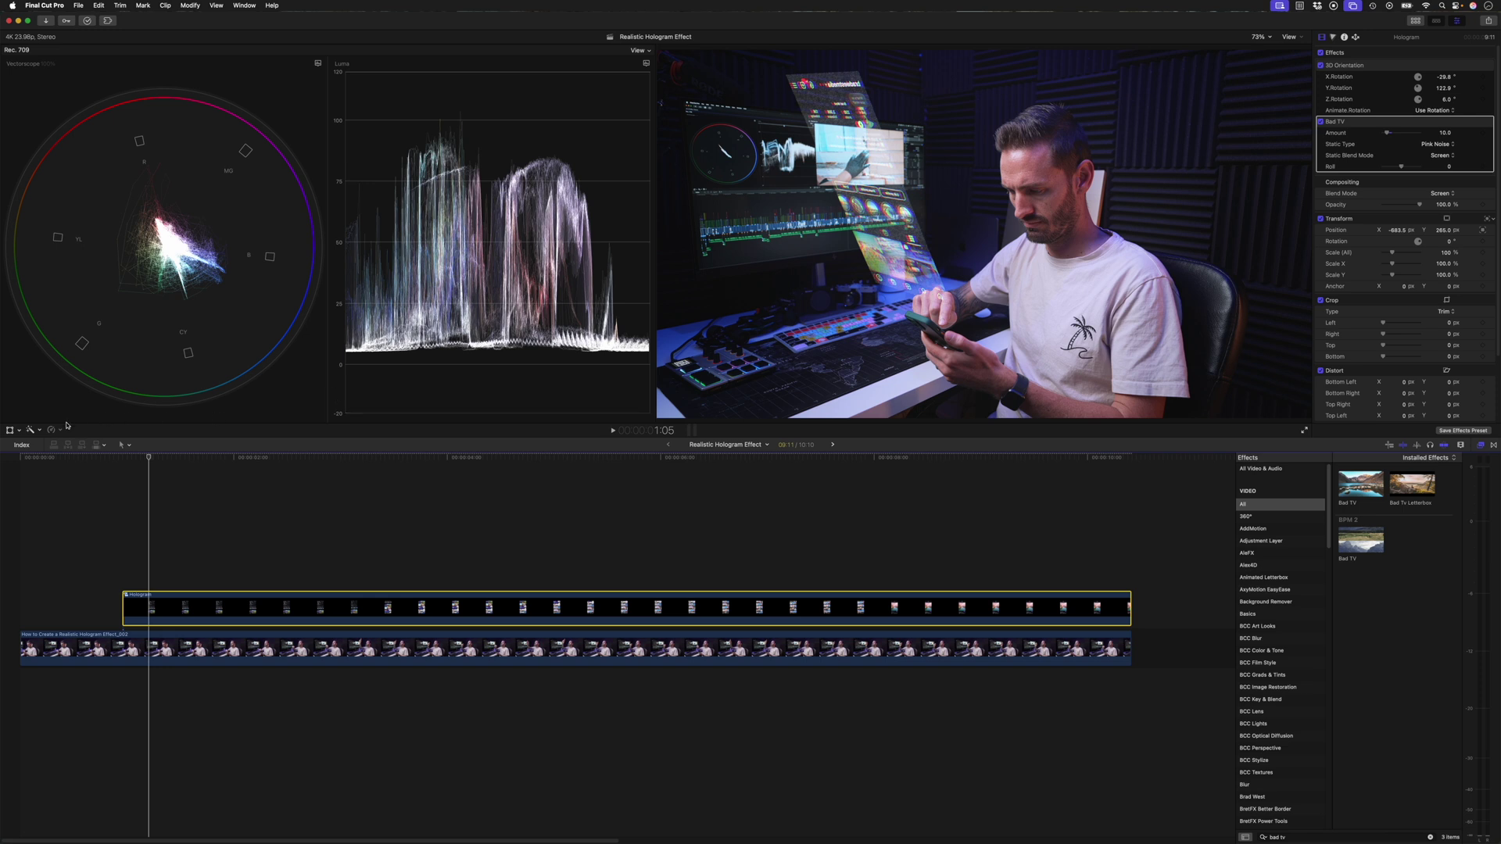
left_click(10, 430)
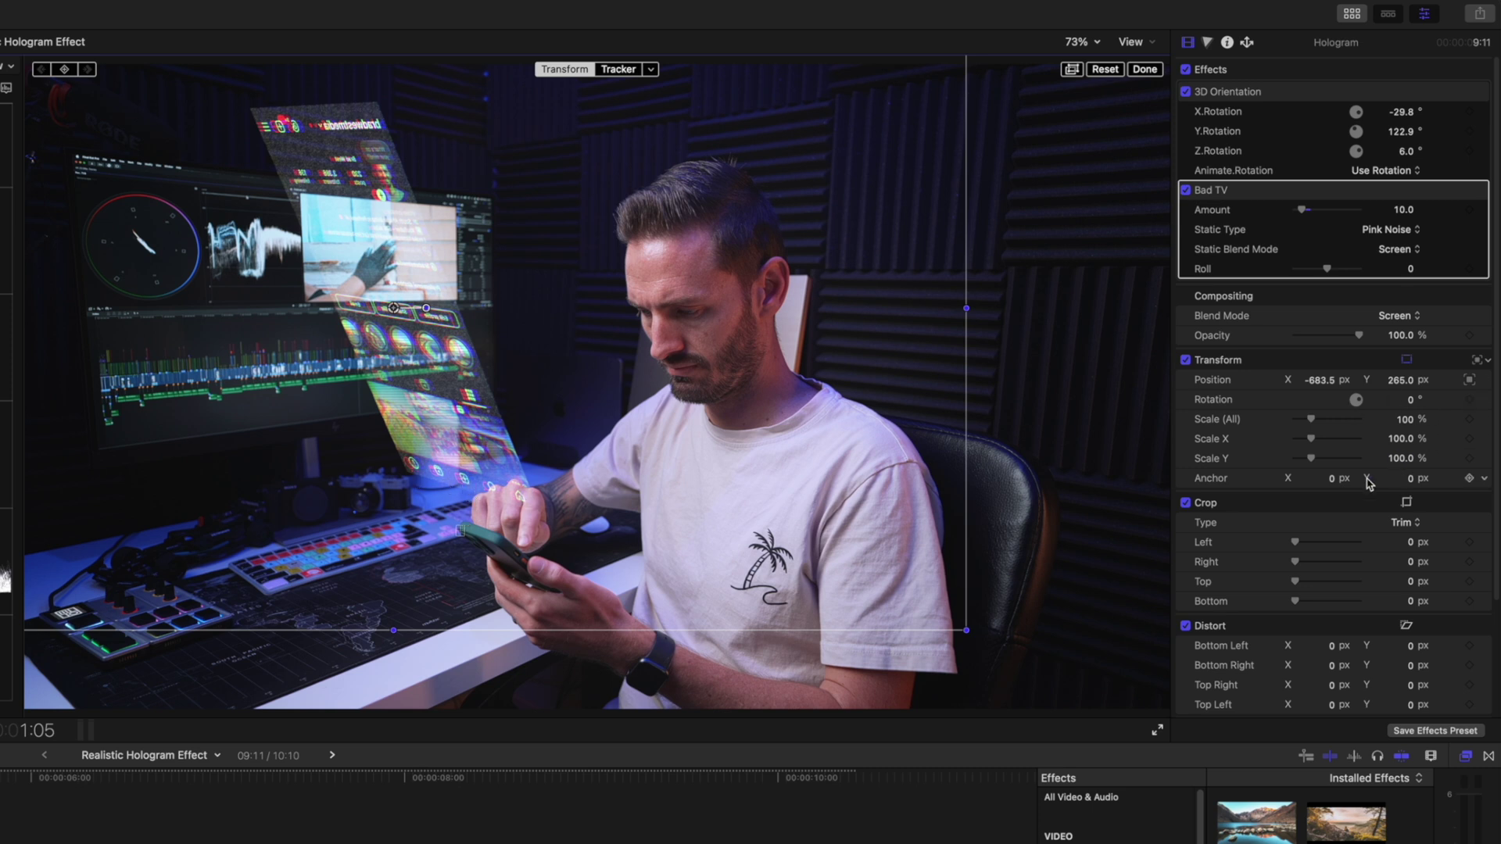
mouse_move(1417, 486)
left_mouse_down()
mouse_move(1329, 478)
mouse_move(1397, 480)
left_mouse_up()
left_click_drag(1398, 478, 1397, 480)
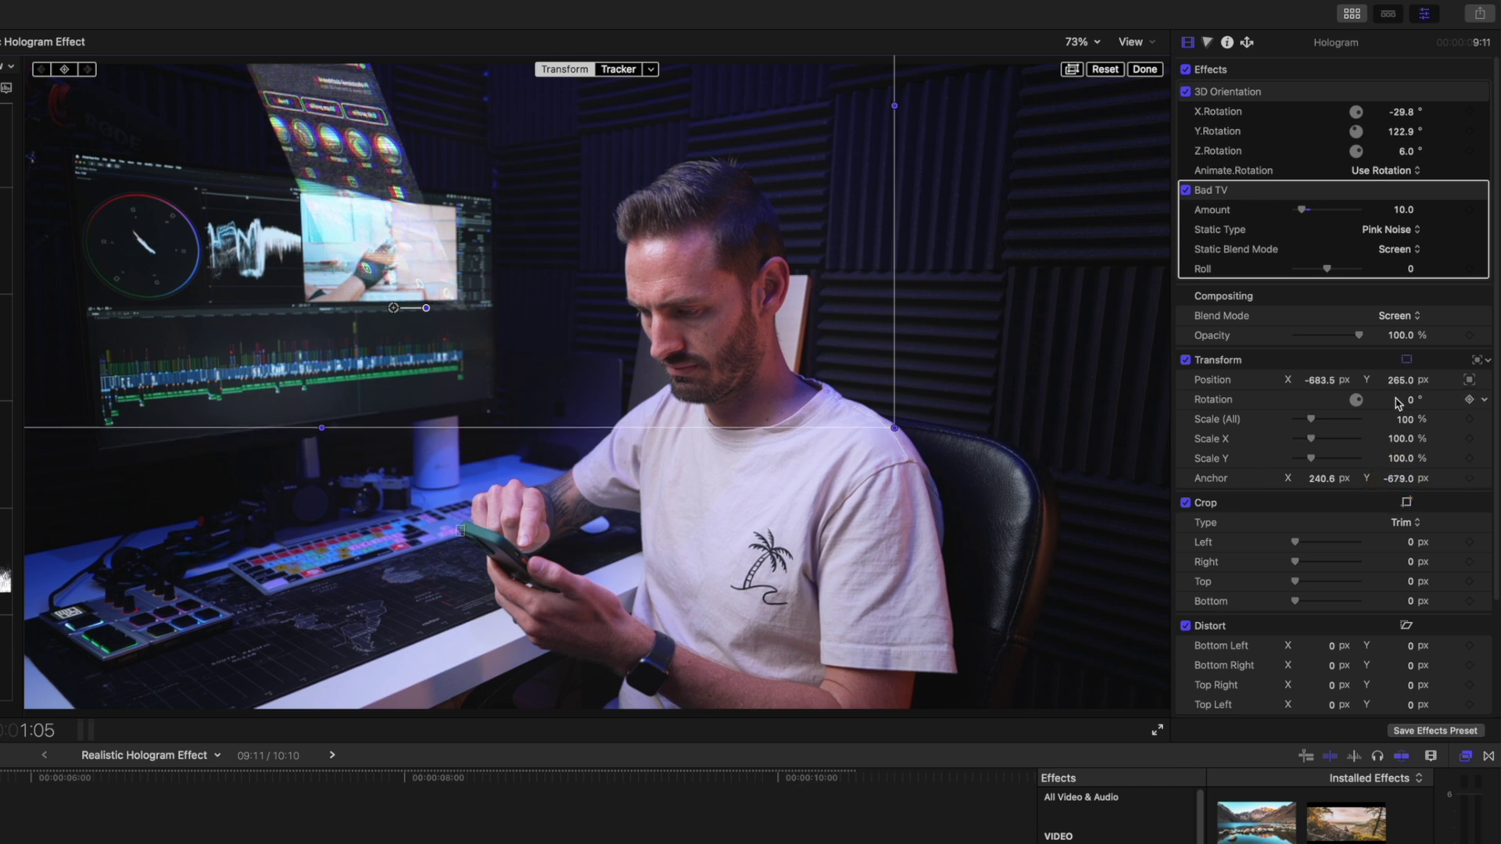
mouse_move(1320, 384)
left_mouse_down()
mouse_move(1407, 376)
mouse_move(1327, 380)
left_mouse_up()
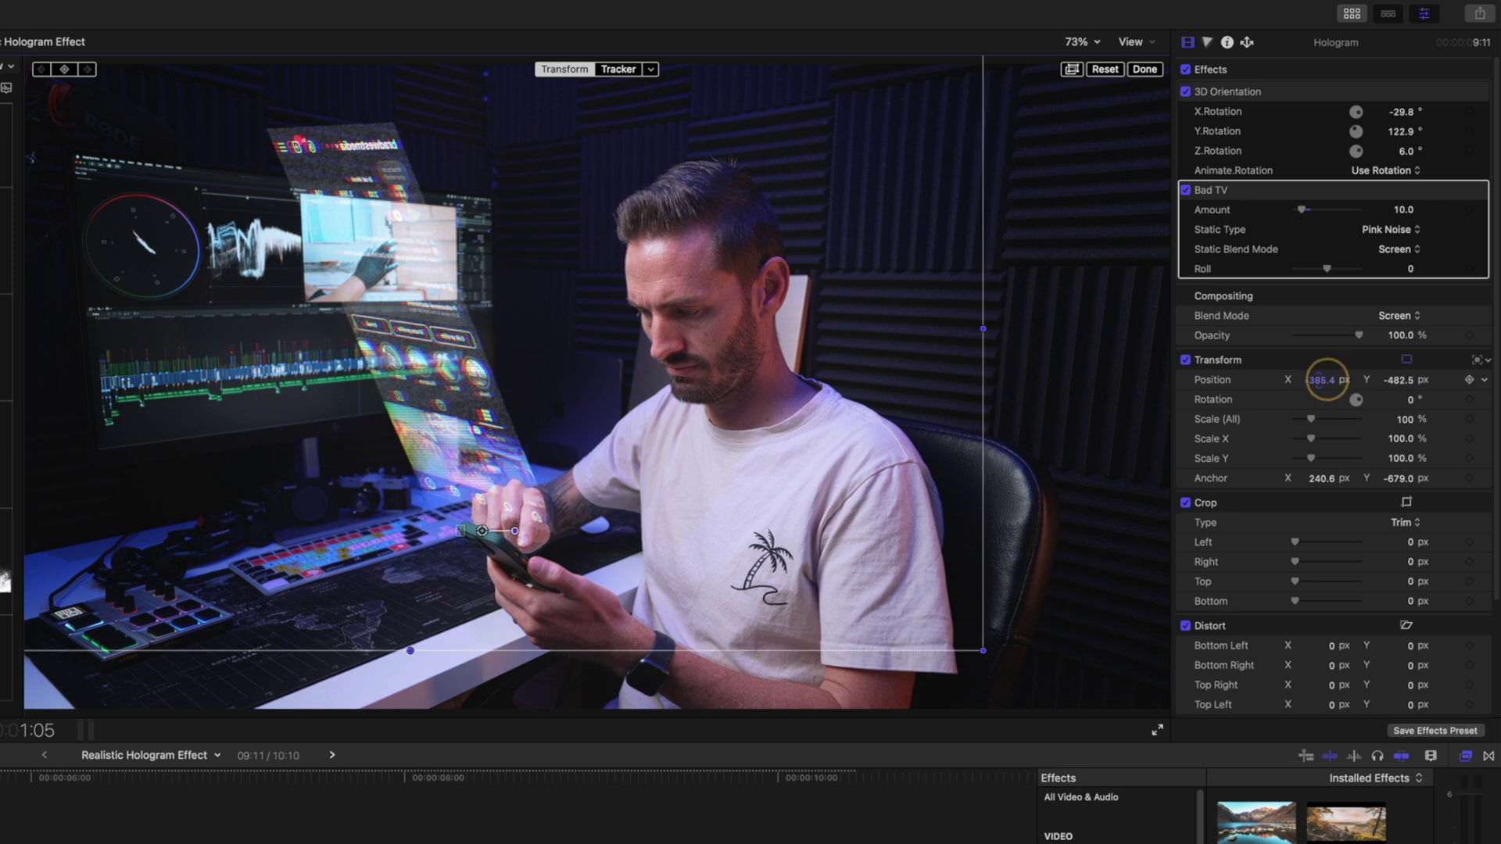
left_click(1144, 70)
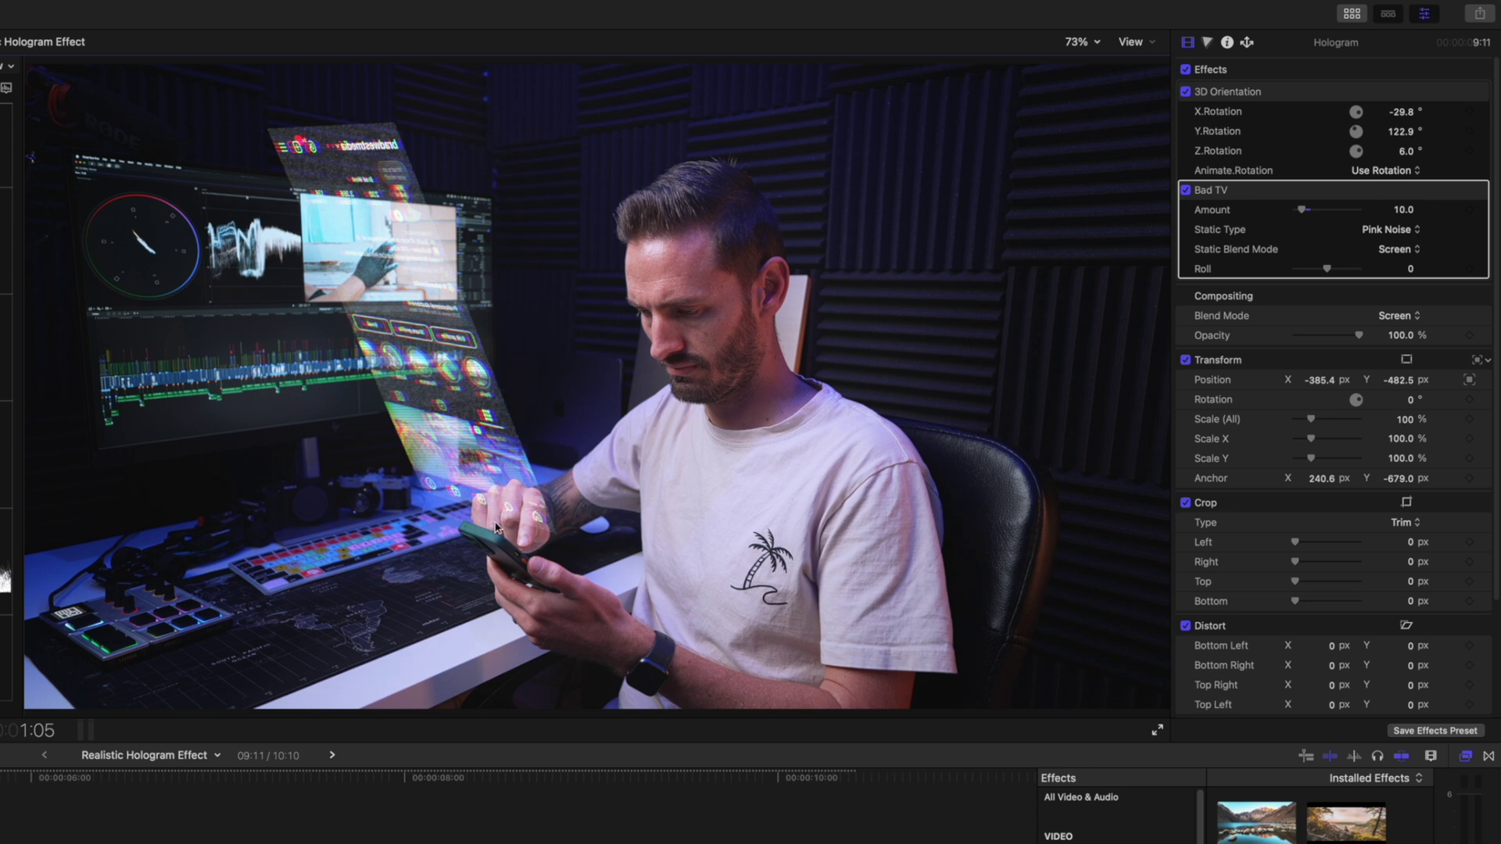
Step: Keyframe the Hologram clip's scale at 100% at 1:05 and about 1% at frame 23, and play the animation
left_click(1470, 419)
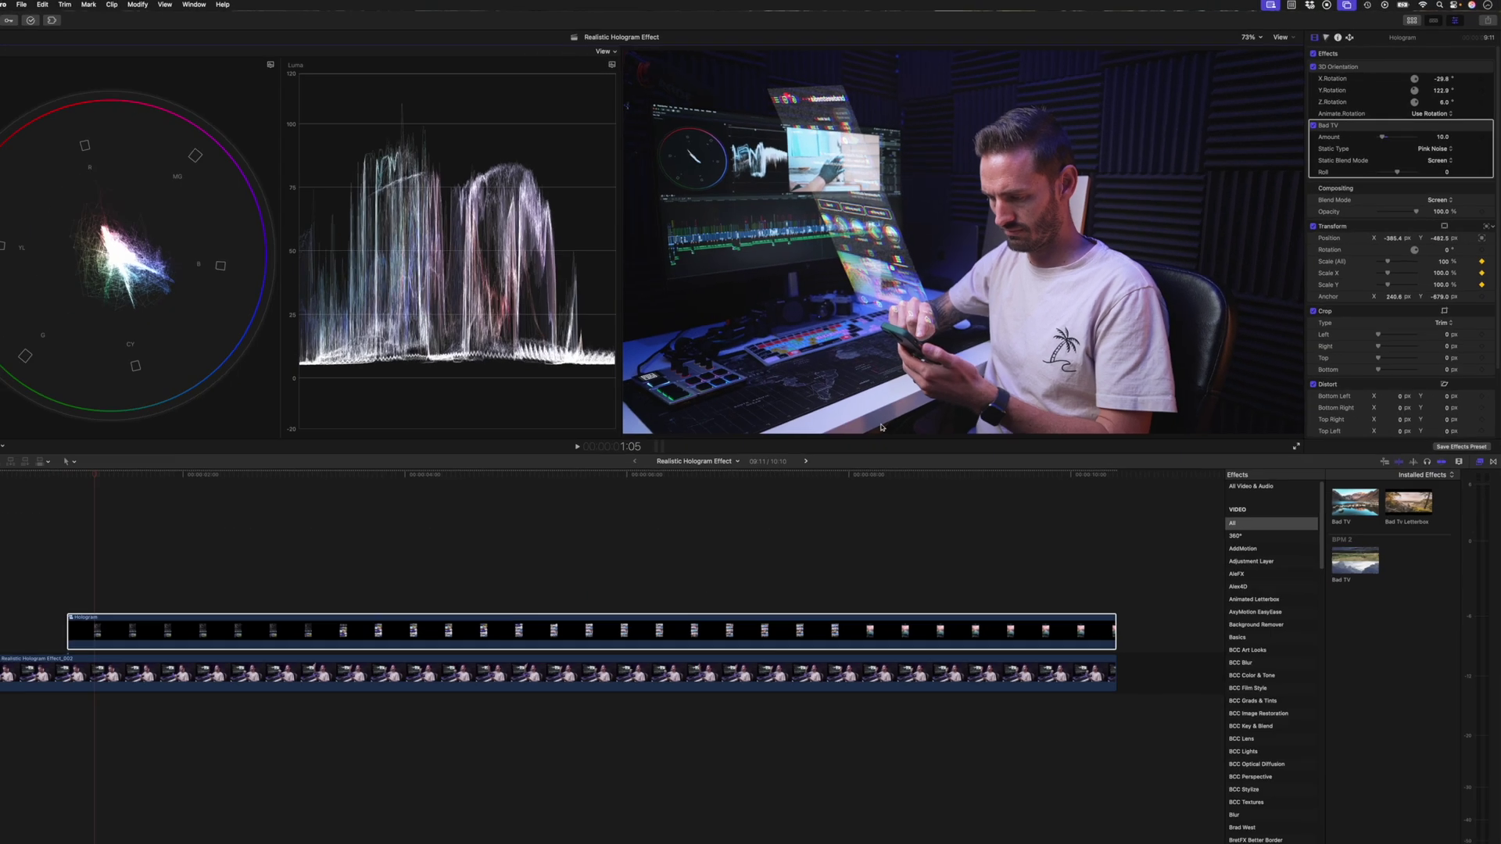
left_click(72, 574)
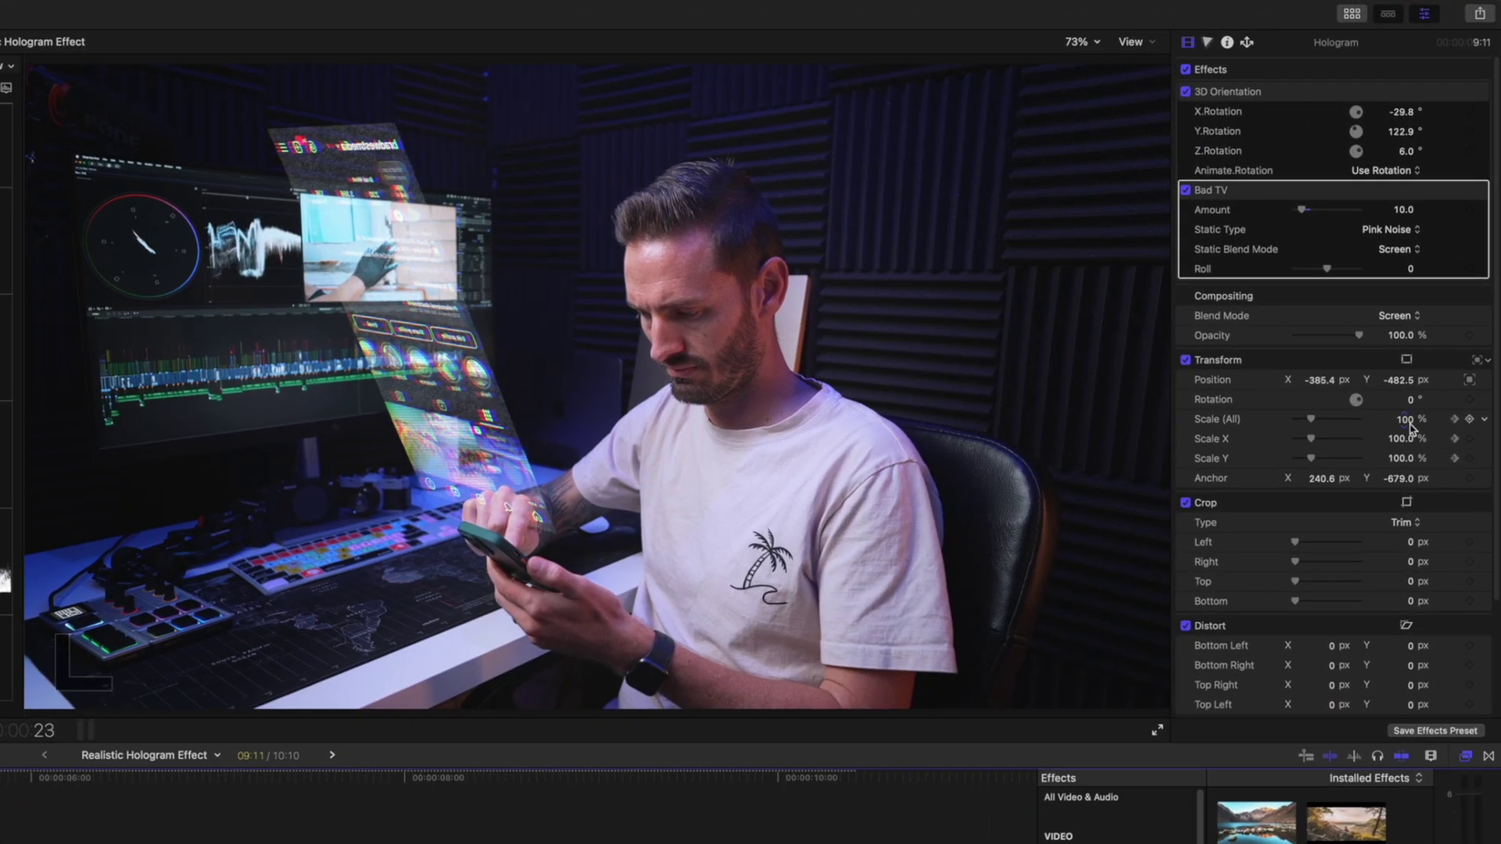
left_click_drag(1447, 252, 1447, 255)
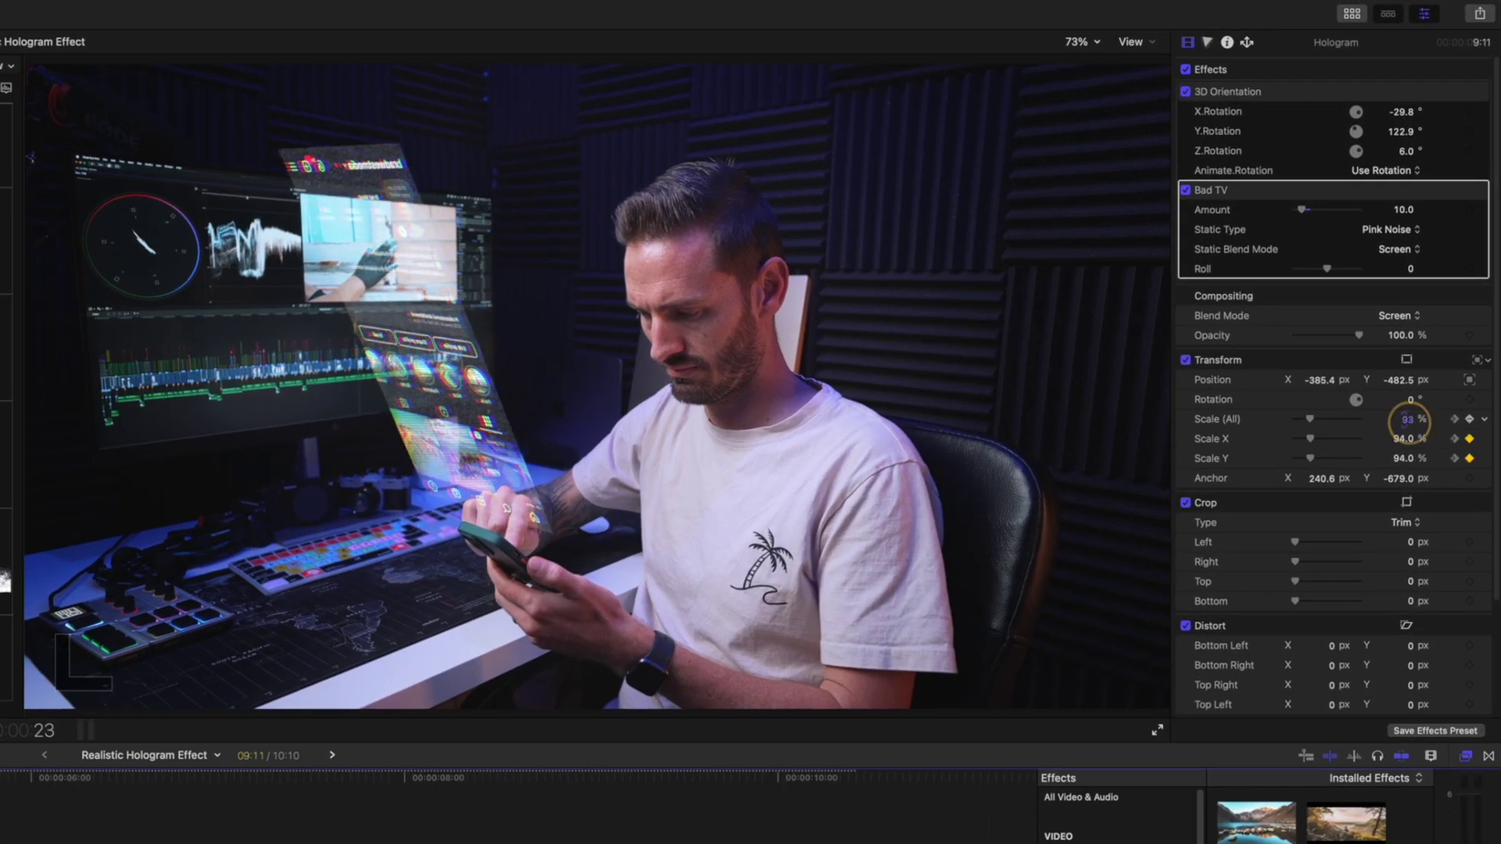
left_click_drag(1408, 419, 1408, 420)
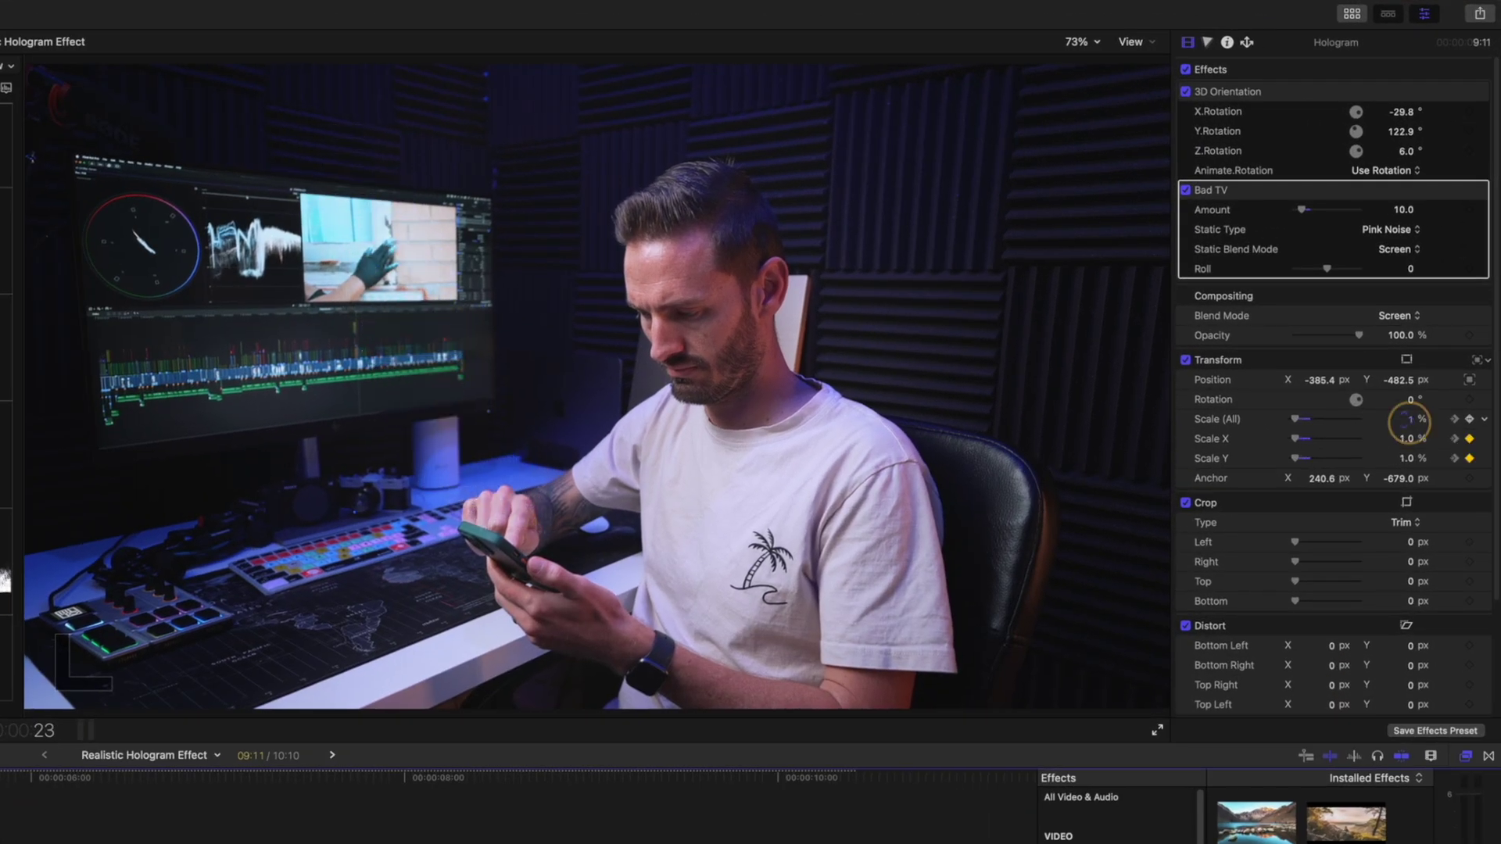
key("space")
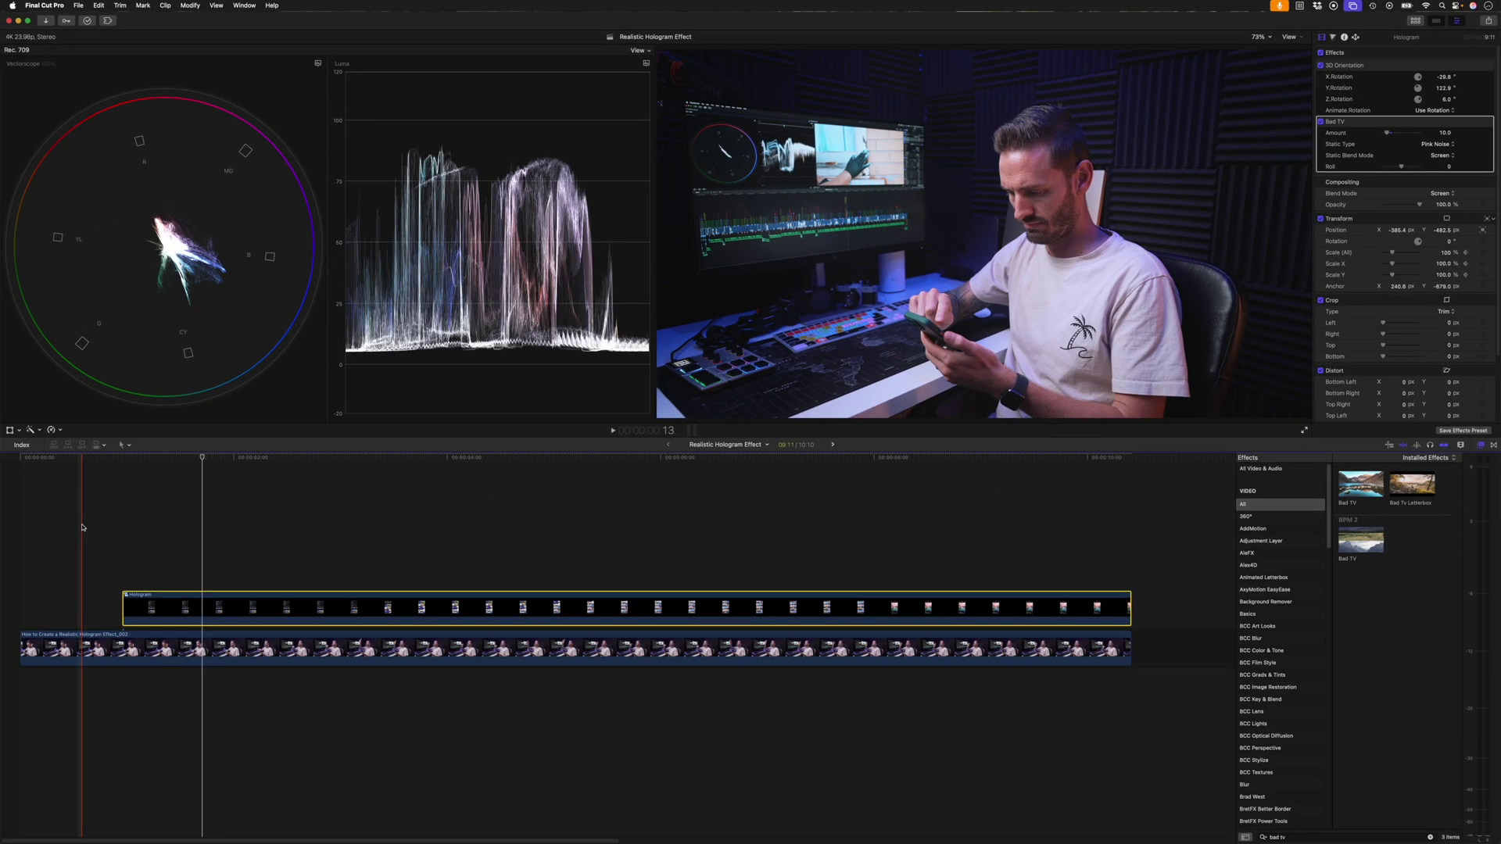
Step: Add the Motion Blur - 03 Medium title above the start of the Hologram clip
key("ctrl+super+1")
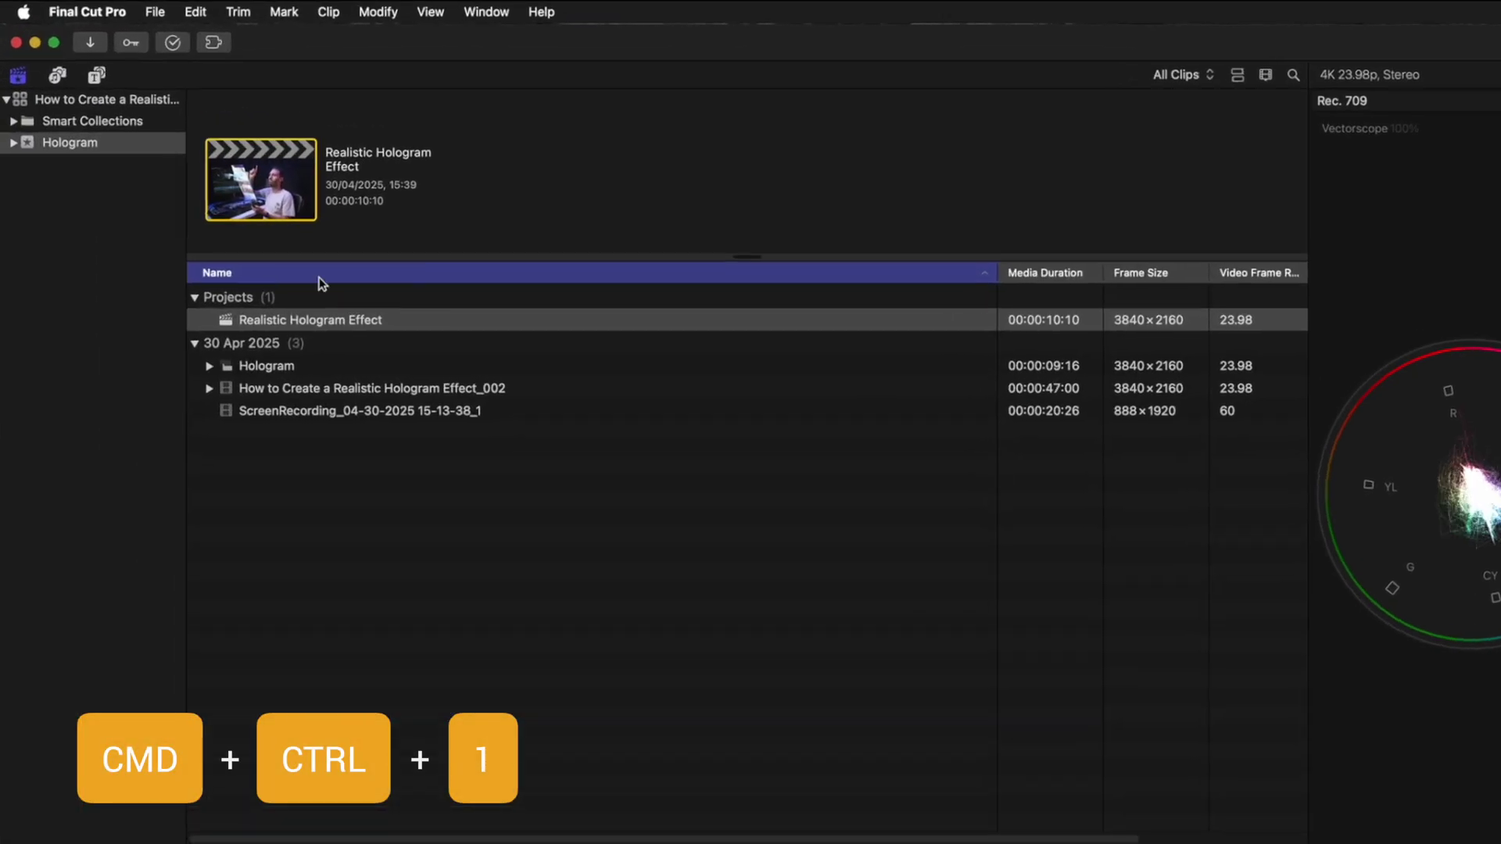
left_click(95, 73)
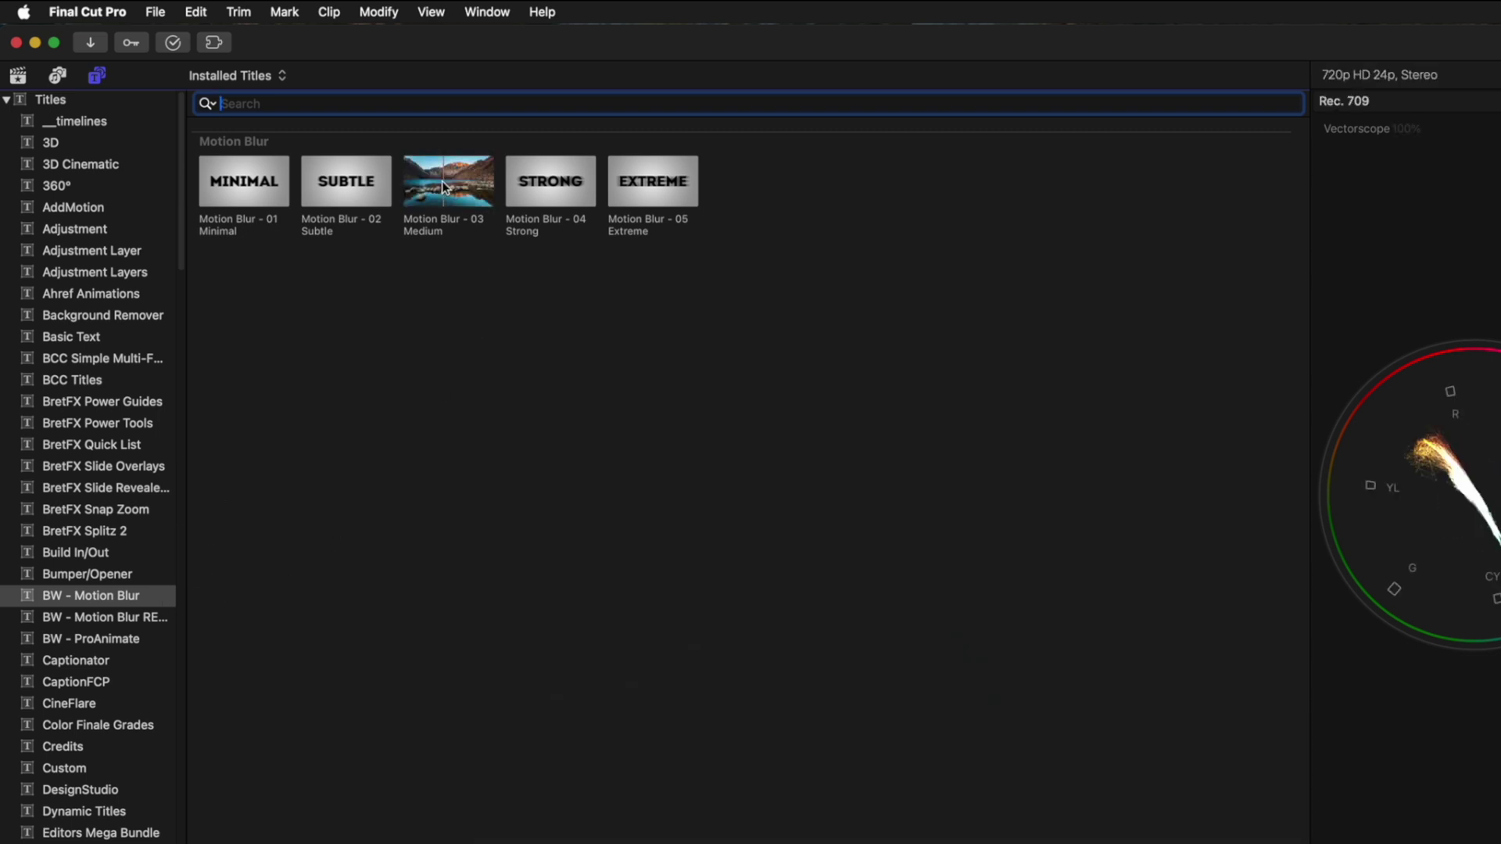
left_click_drag(448, 184, 260, 341)
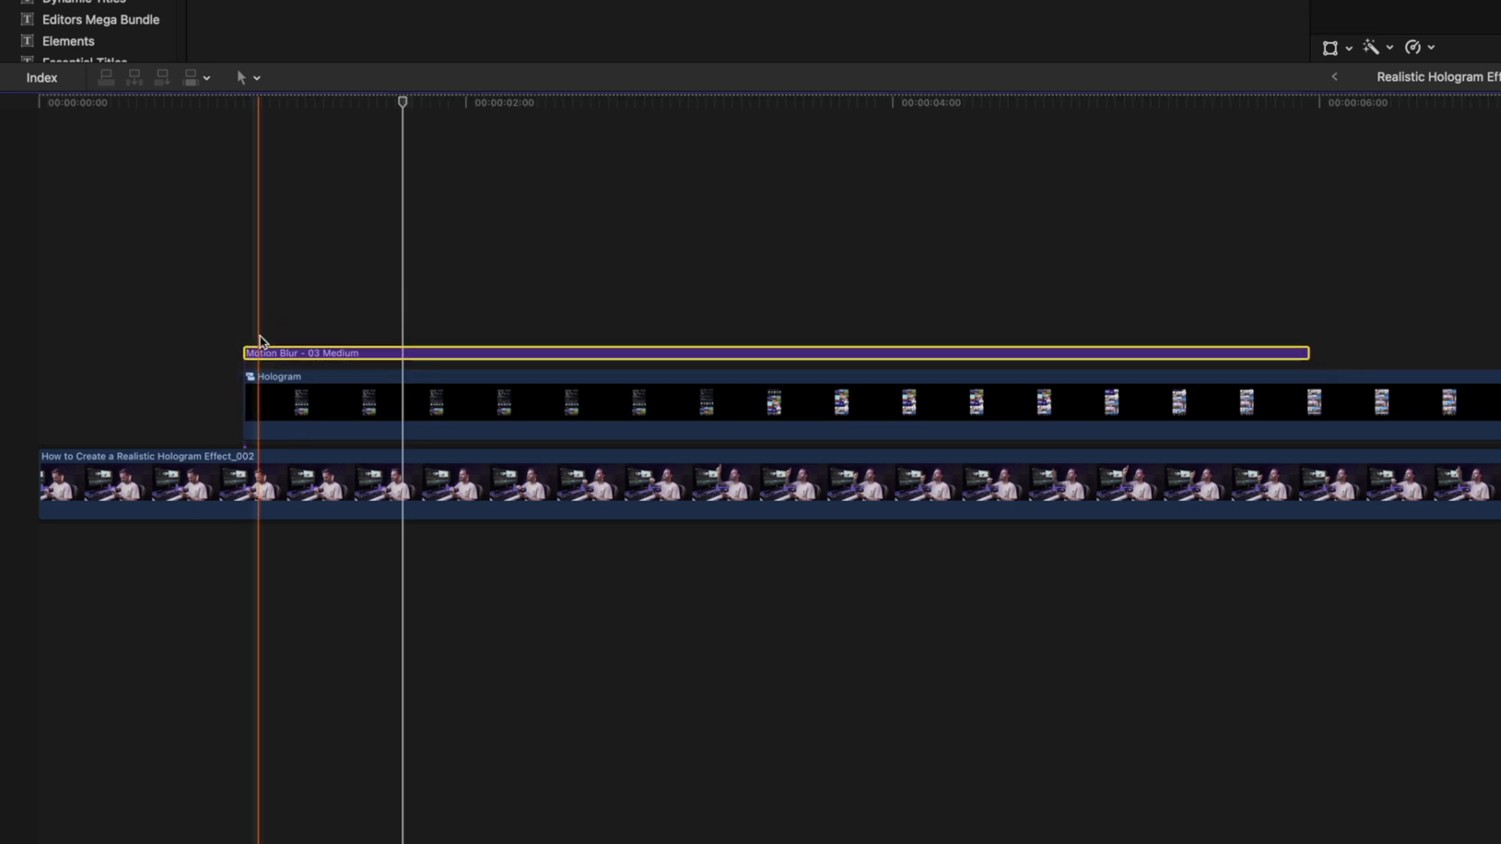
Step: Trim the end of the Motion Blur title to 1:05, where the hologram's scale animation ends
left_click(244, 310)
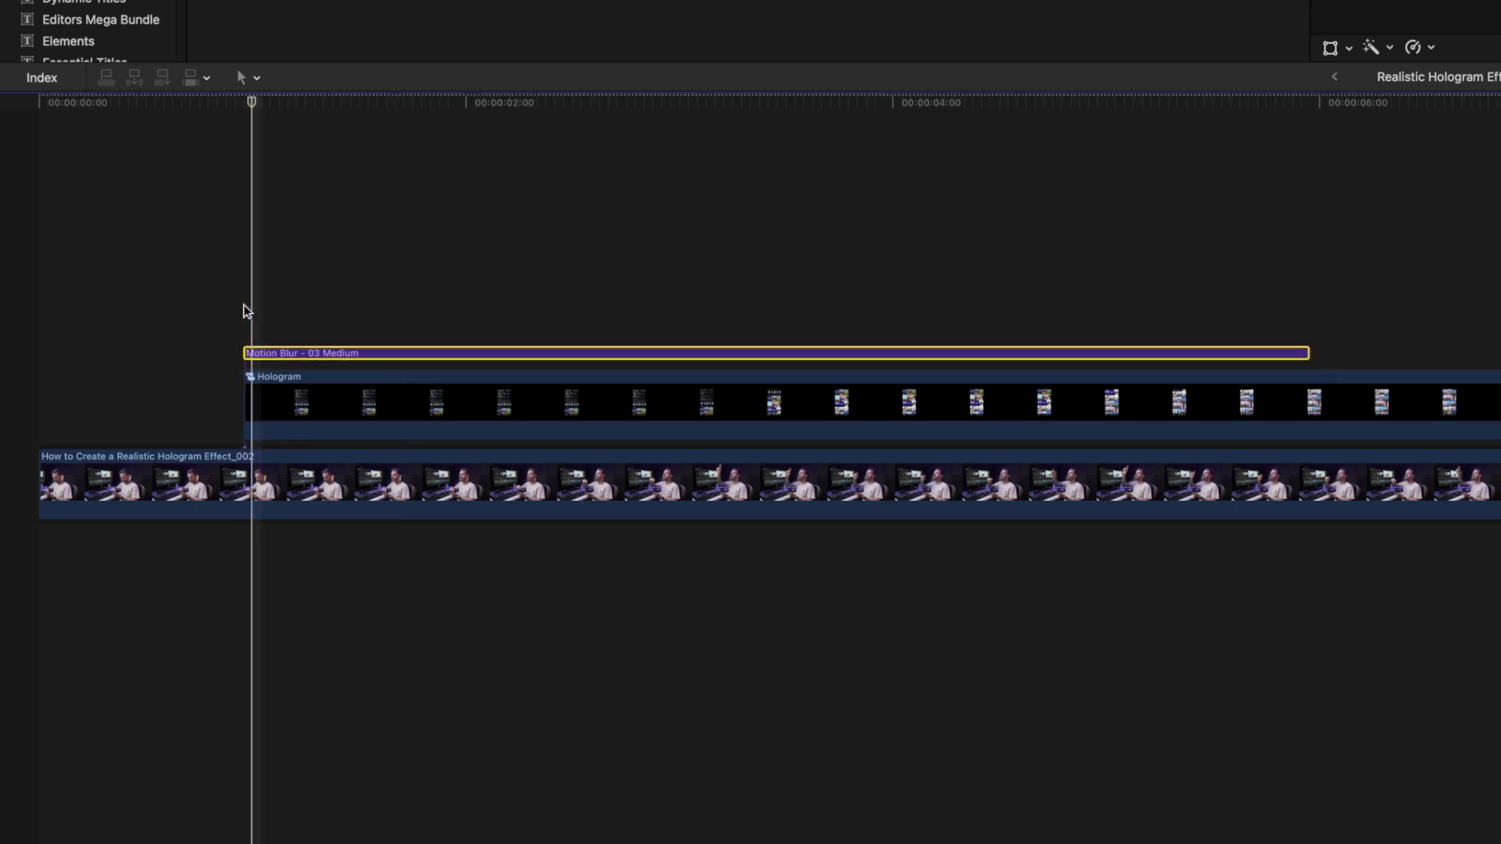
key("Right")
key("Right")
key("Right")
key("Right")
key("Right")
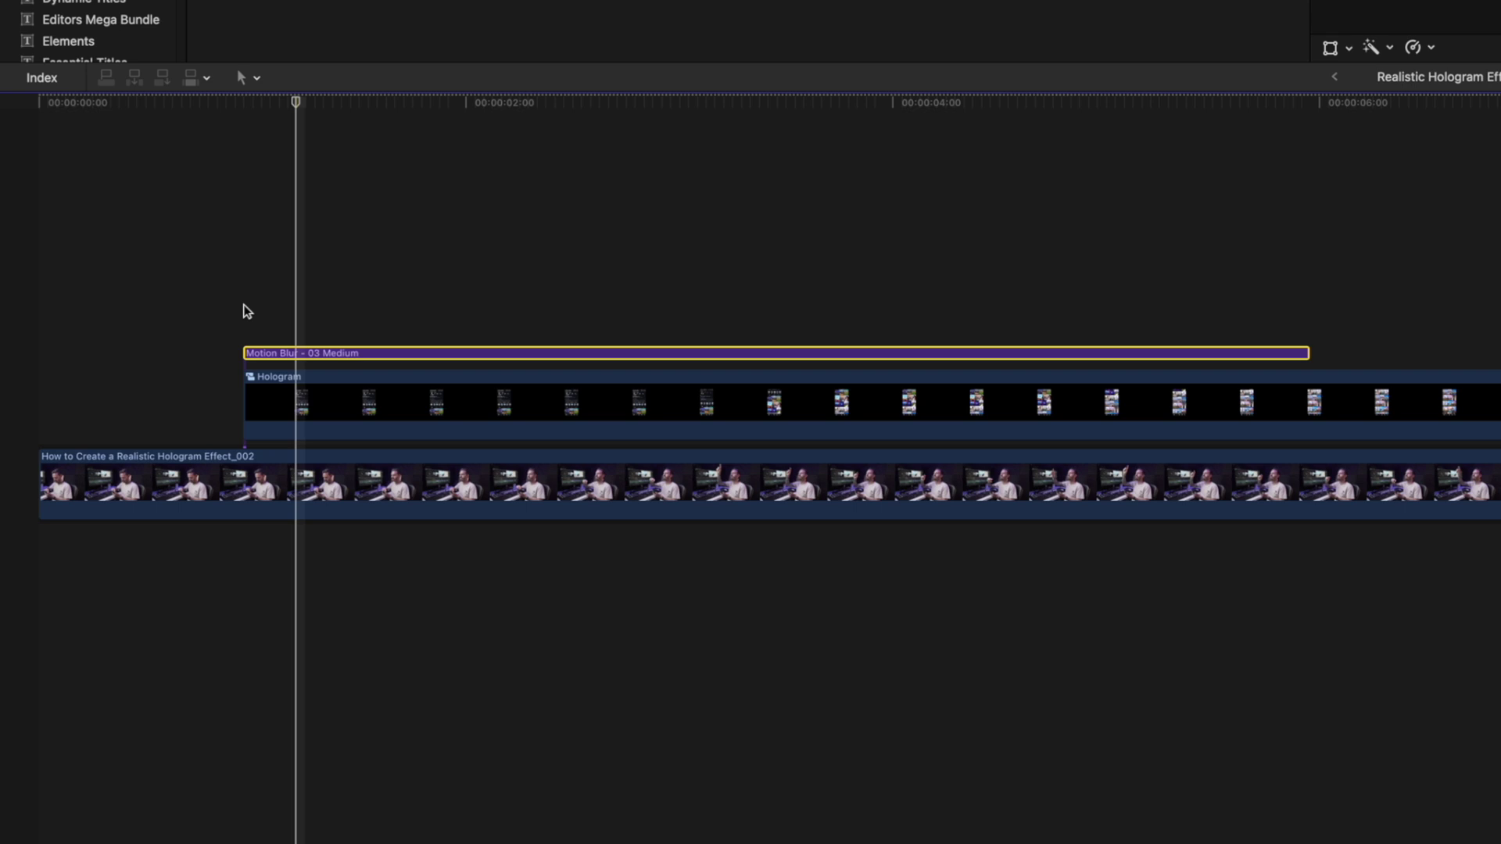
key("alt+bracketright")
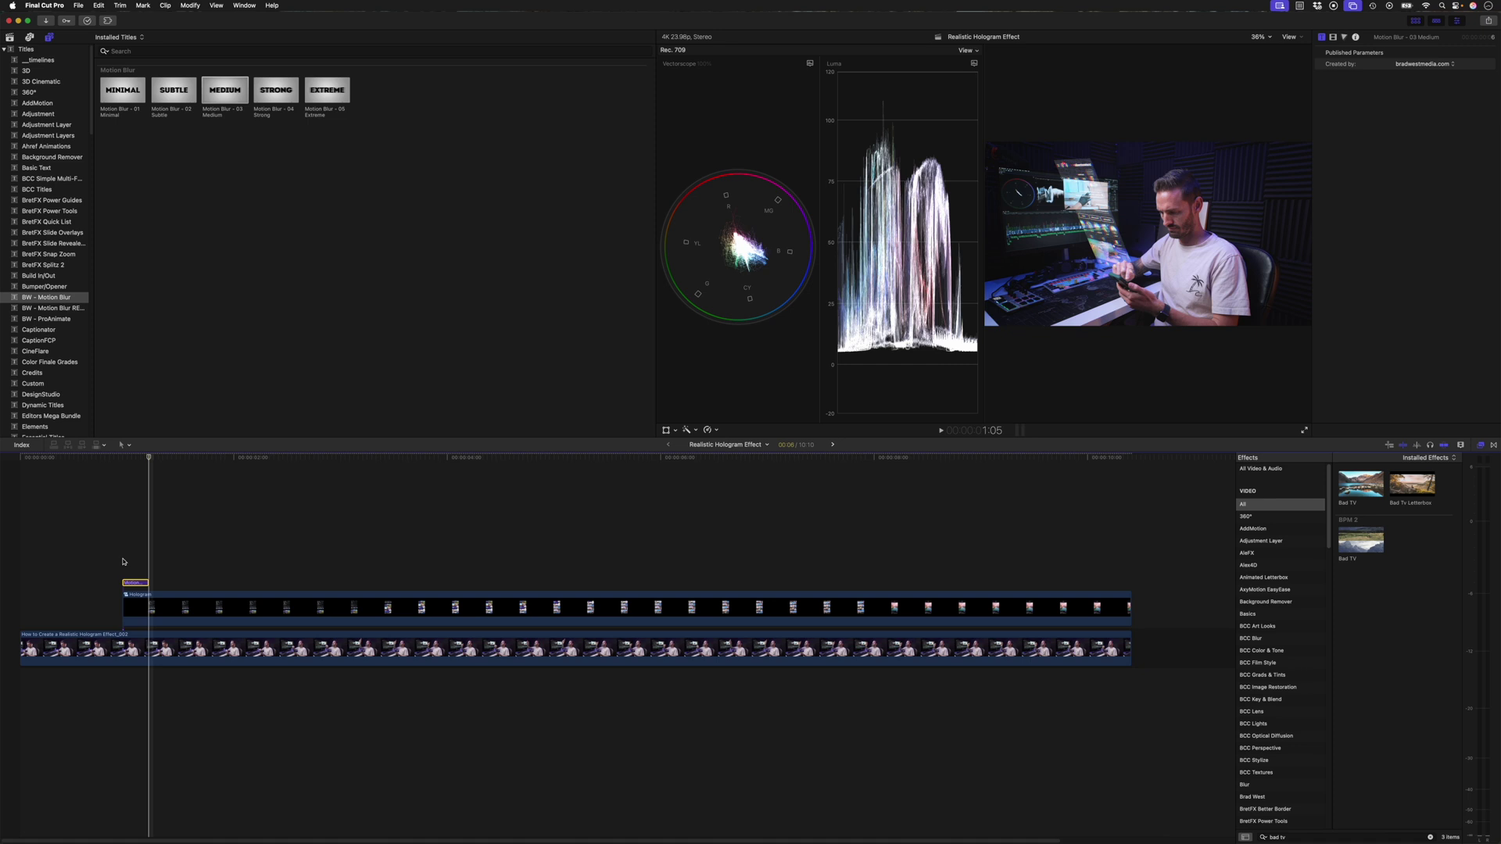
Step: Hide the browser and step frame by frame through the hologram's scale-up to examine the motion blur
key("ctrl+super+1")
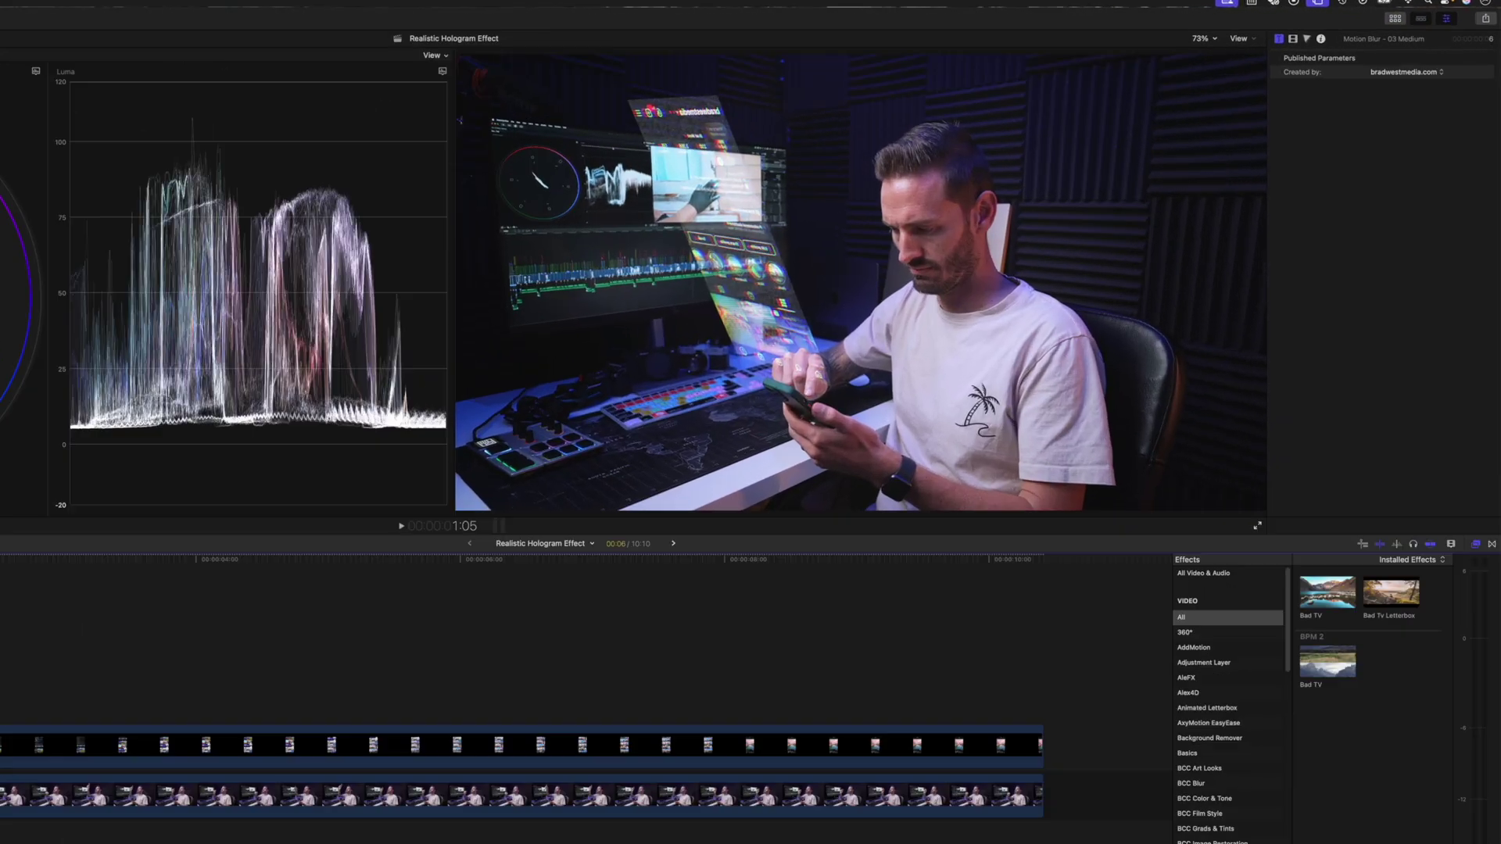
key("Left")
key("Left")
key("Left")
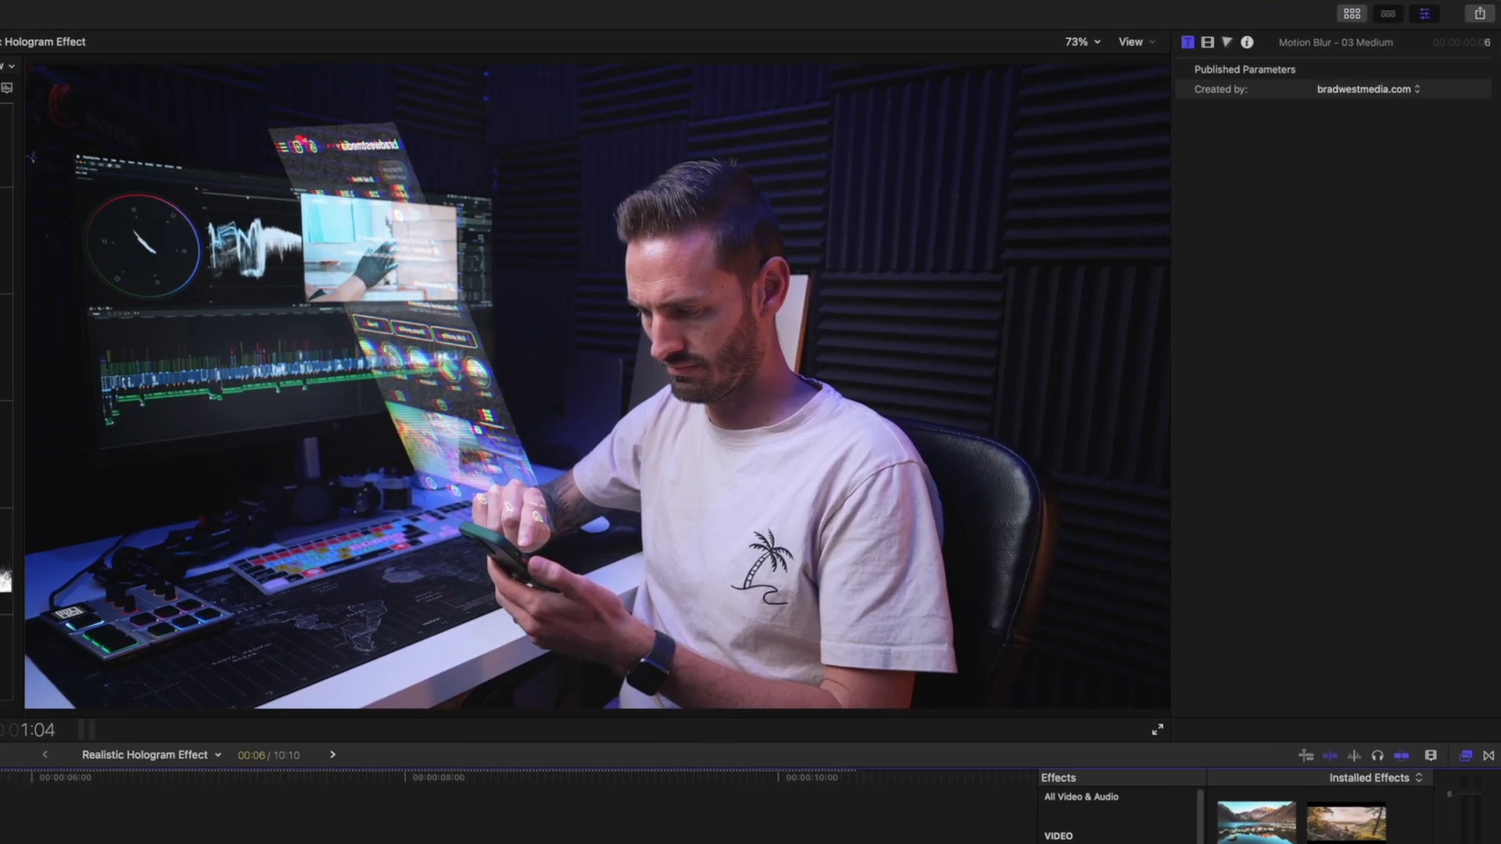
key("Left")
key("Left")
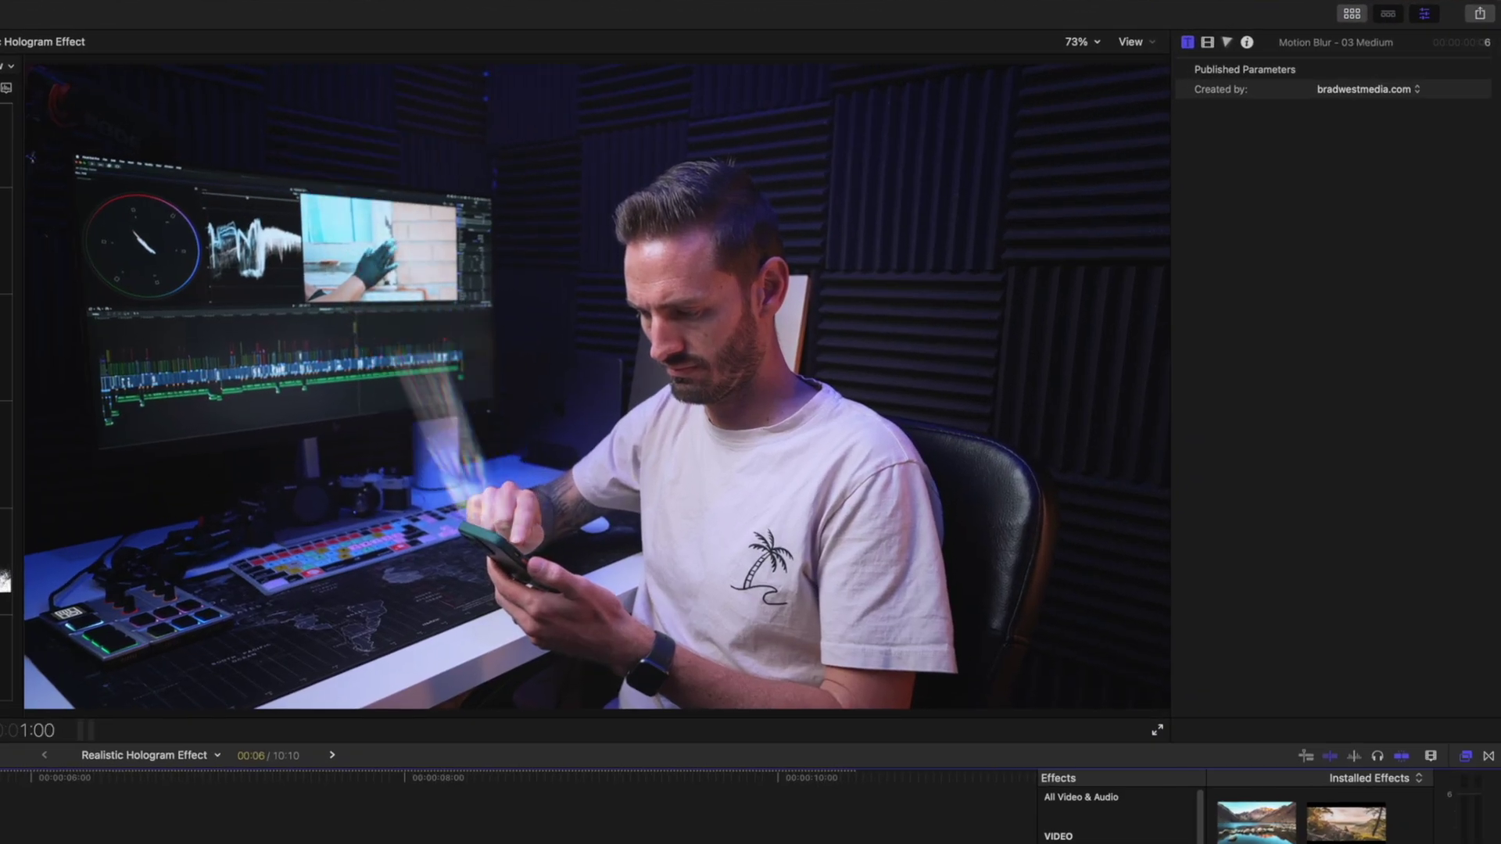
key("Right")
key("Right")
key("Right")
key("Right")
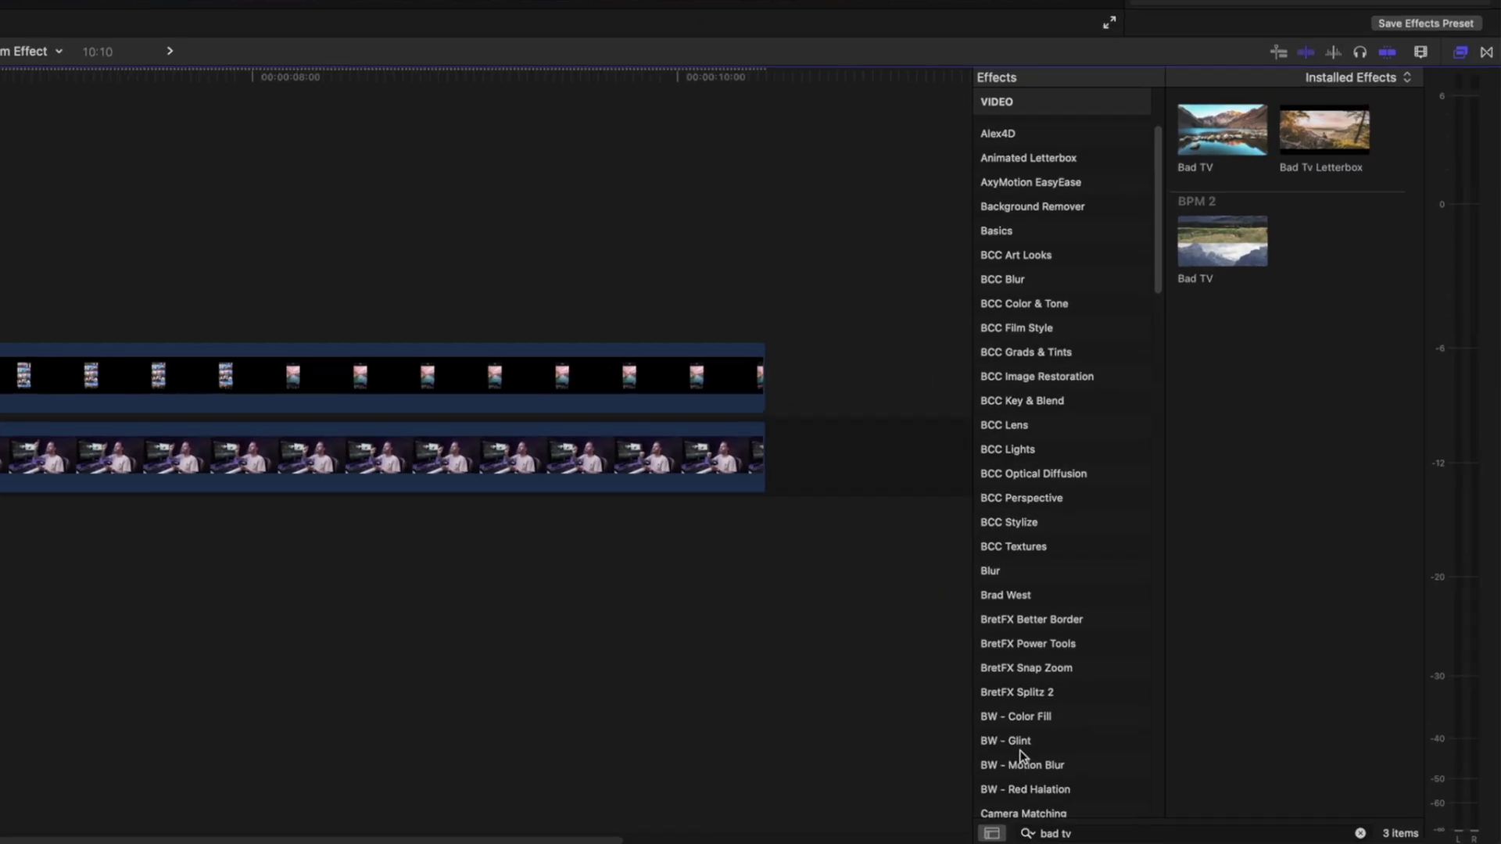
Step: Show the BW - Glint video effects category and clear the effects search
left_click(1245, 793)
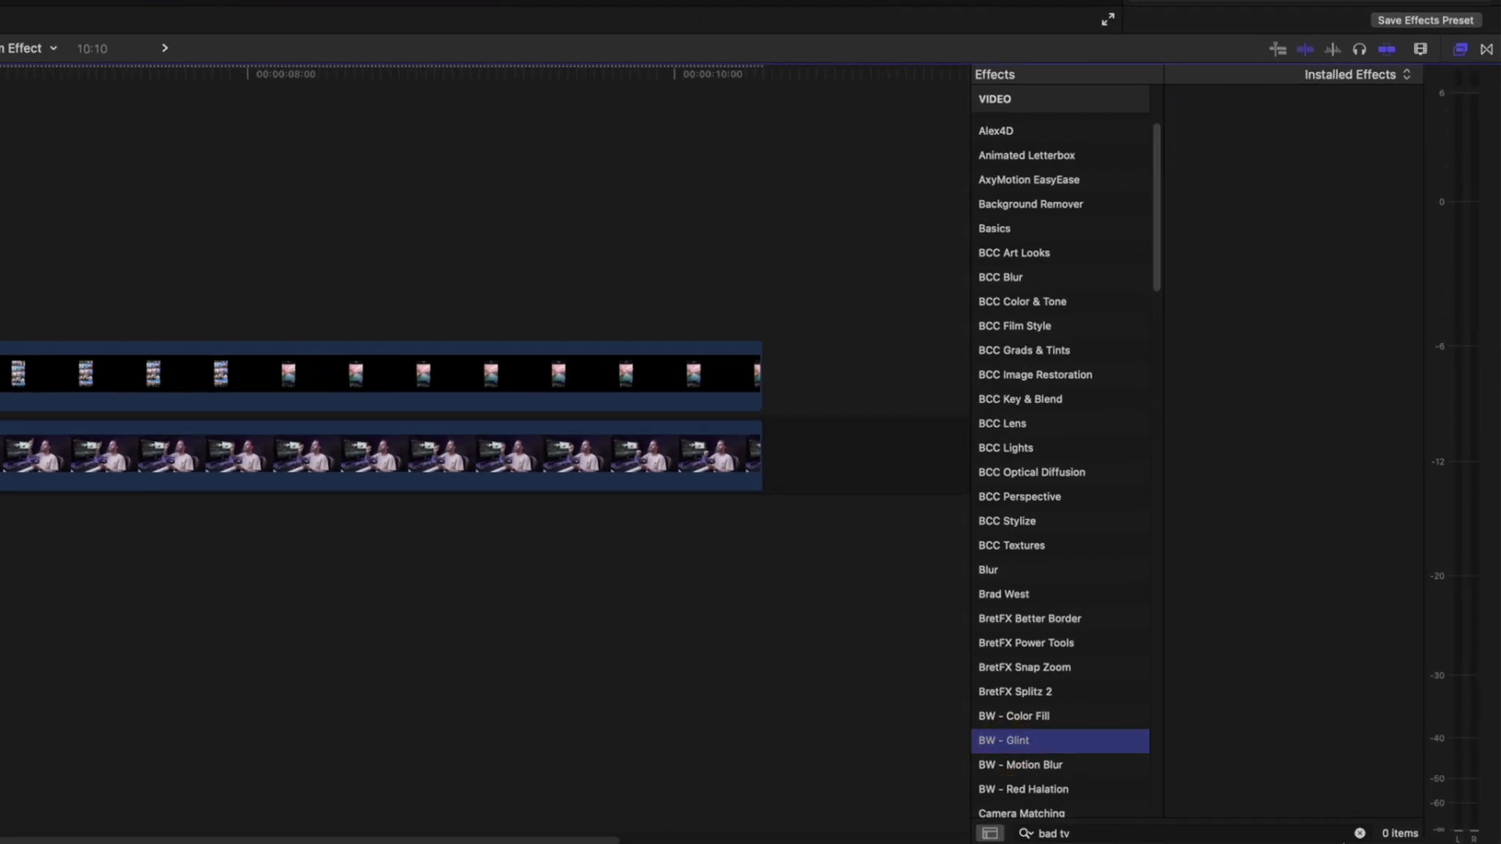
left_click(1360, 833)
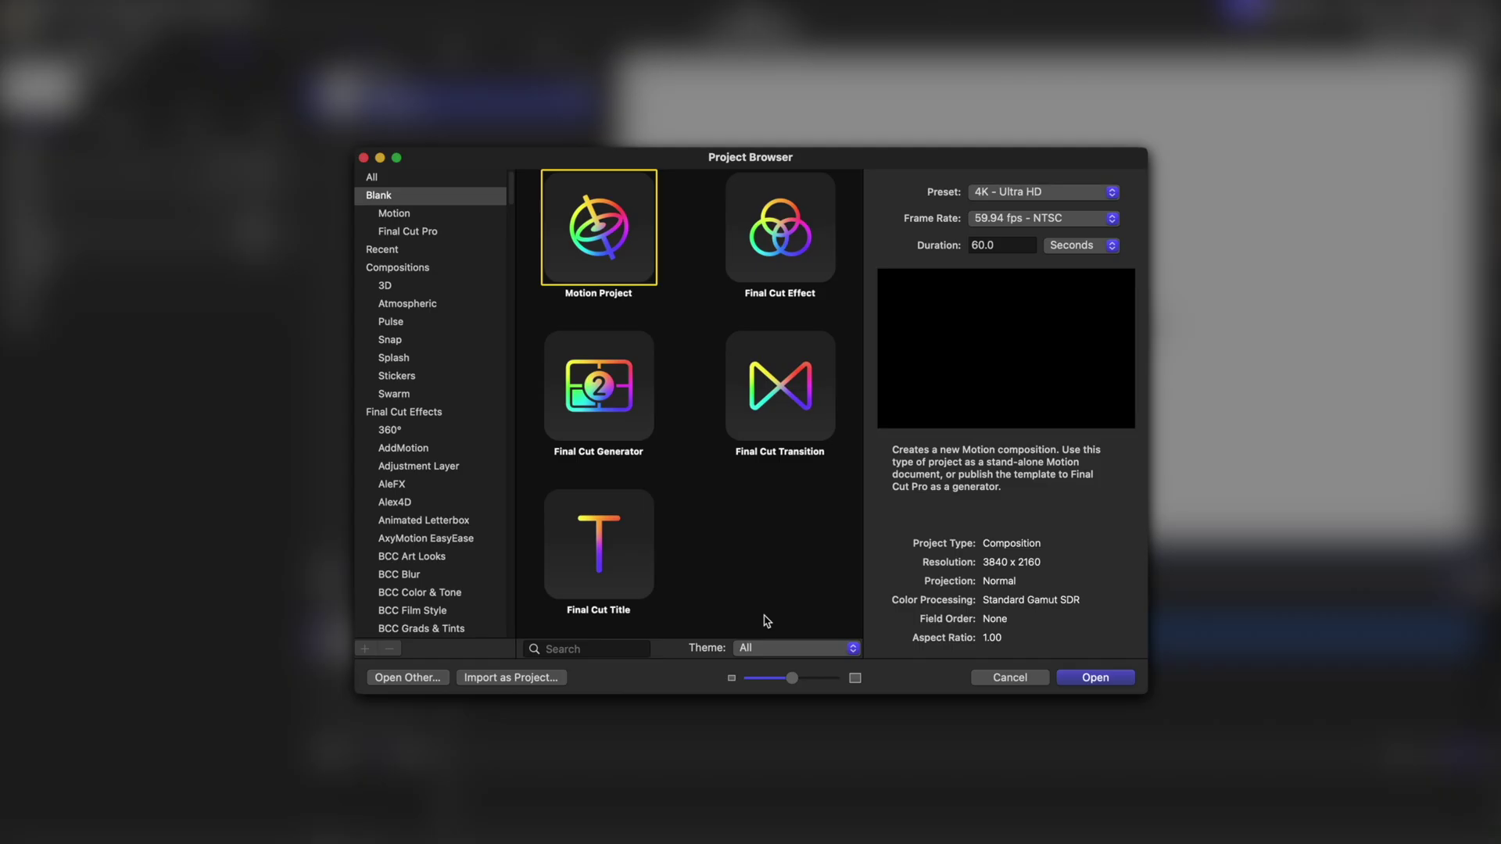
Step: Switch to Motion, create a new Final Cut Effect project and add the Glint glow filter to the Effect Source
left_click(794, 268)
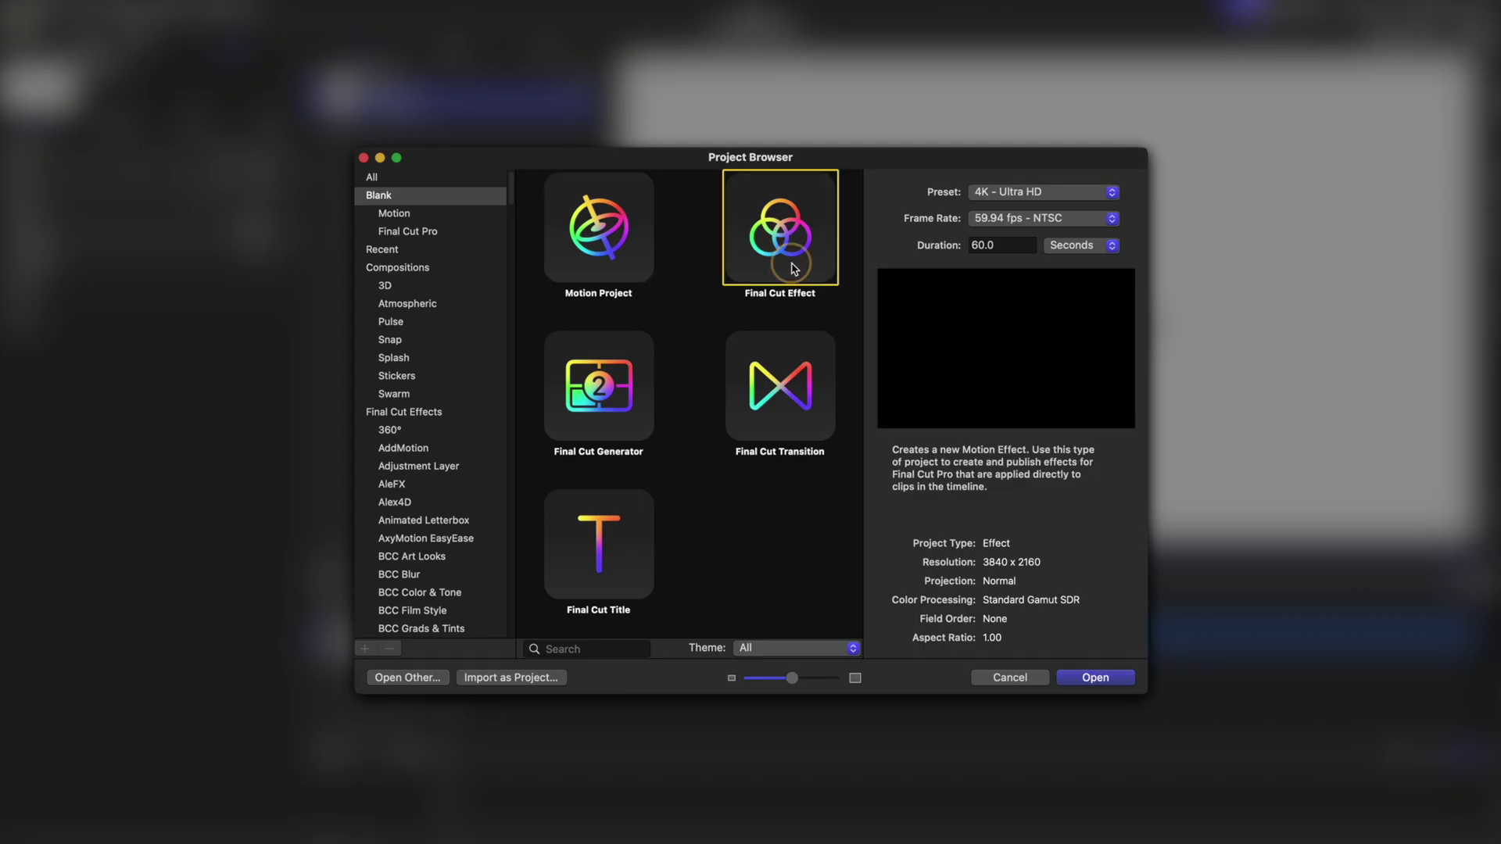
left_click(1095, 677)
left_click(775, 26)
mouse_move(802, 299)
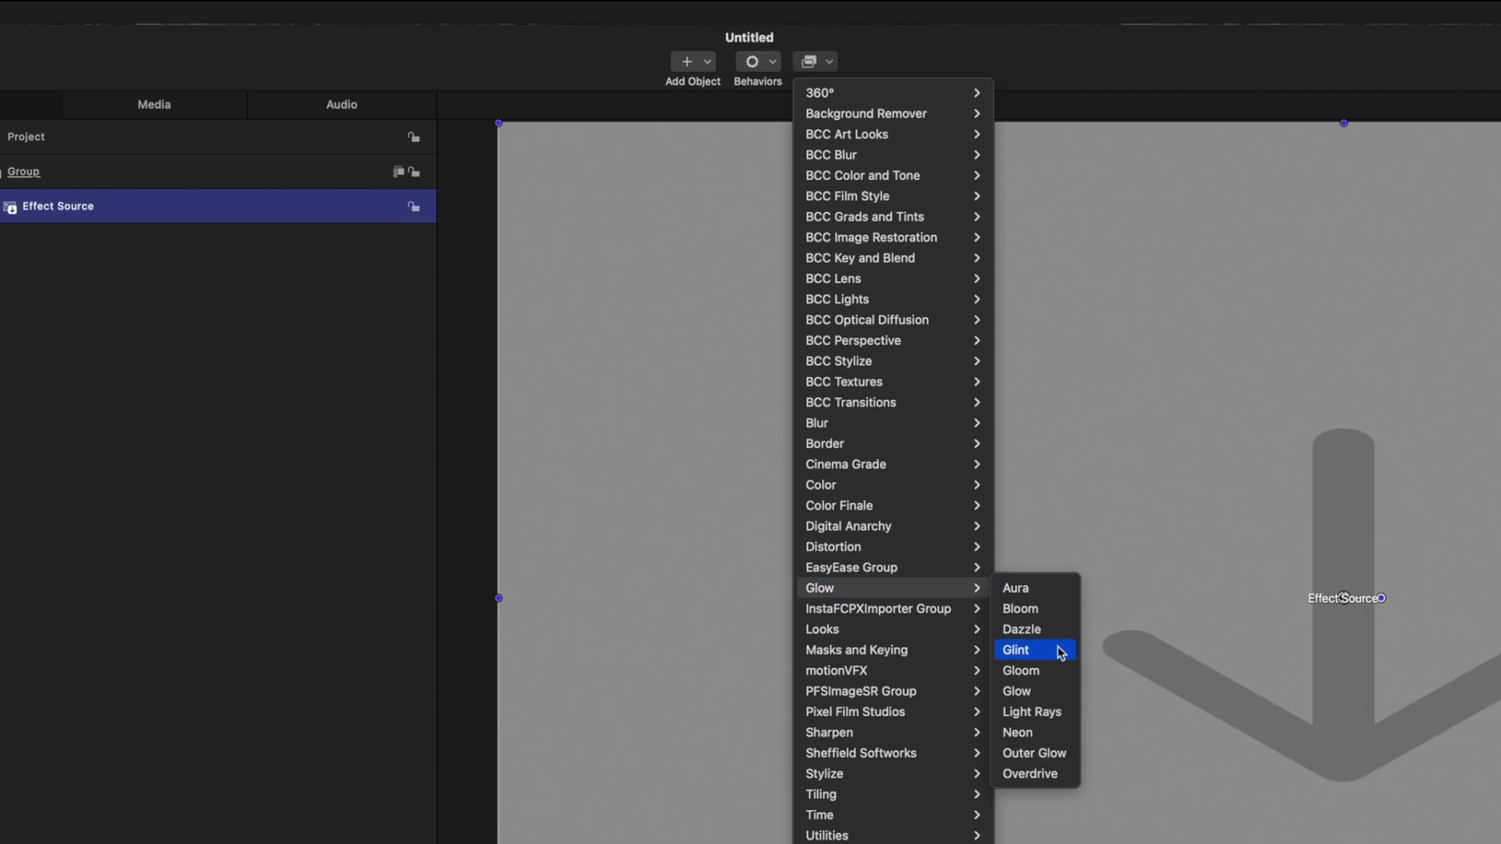
left_click(1060, 654)
Step: Publish the Glint filter's Exposure, Tint and Tint Color parameters
left_click(601, 299)
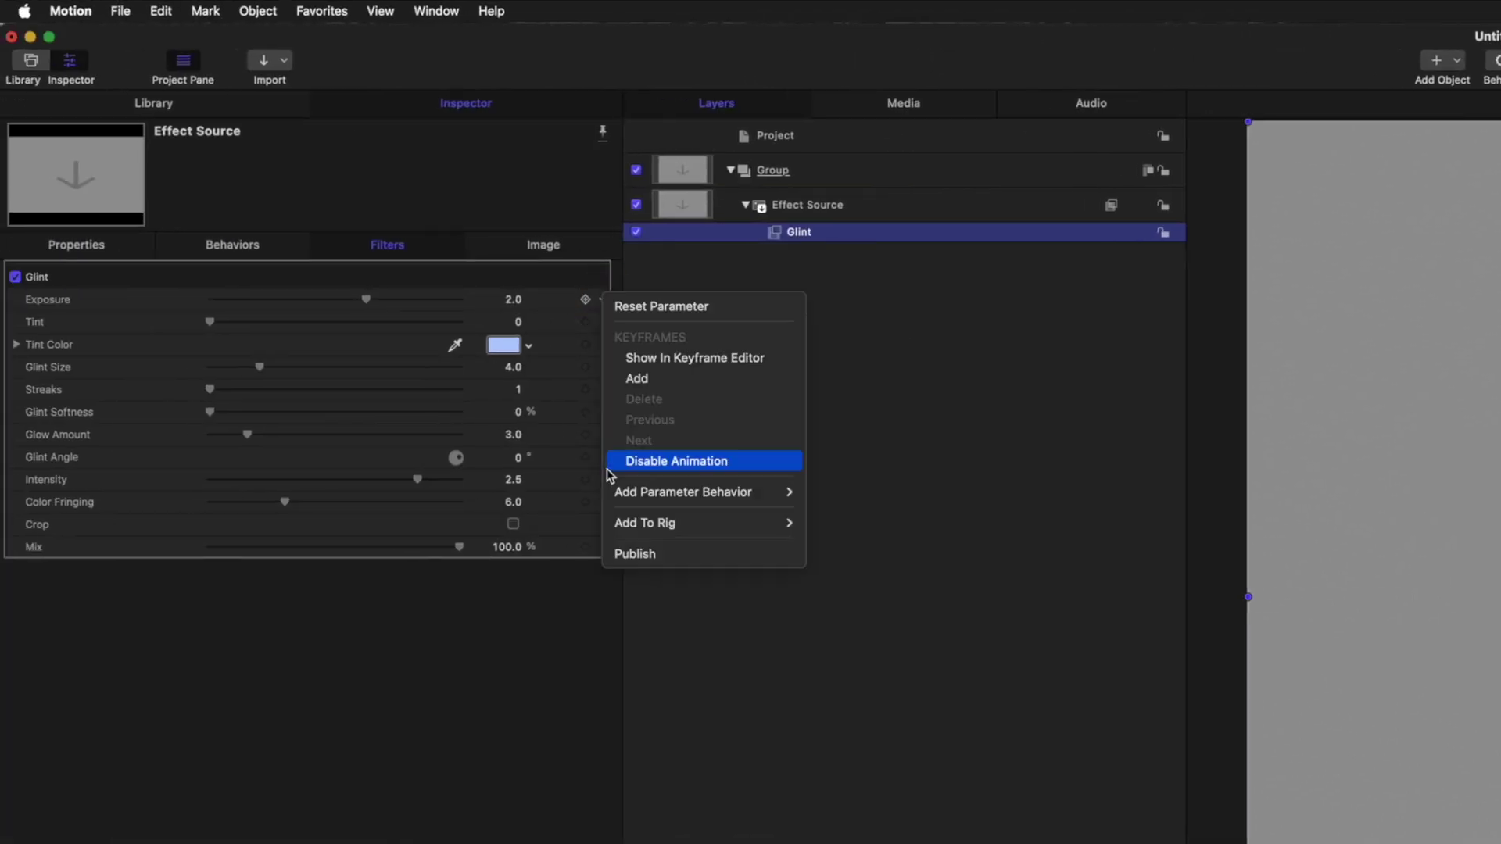
left_click(633, 550)
left_click(601, 322)
left_click(631, 575)
left_click(601, 346)
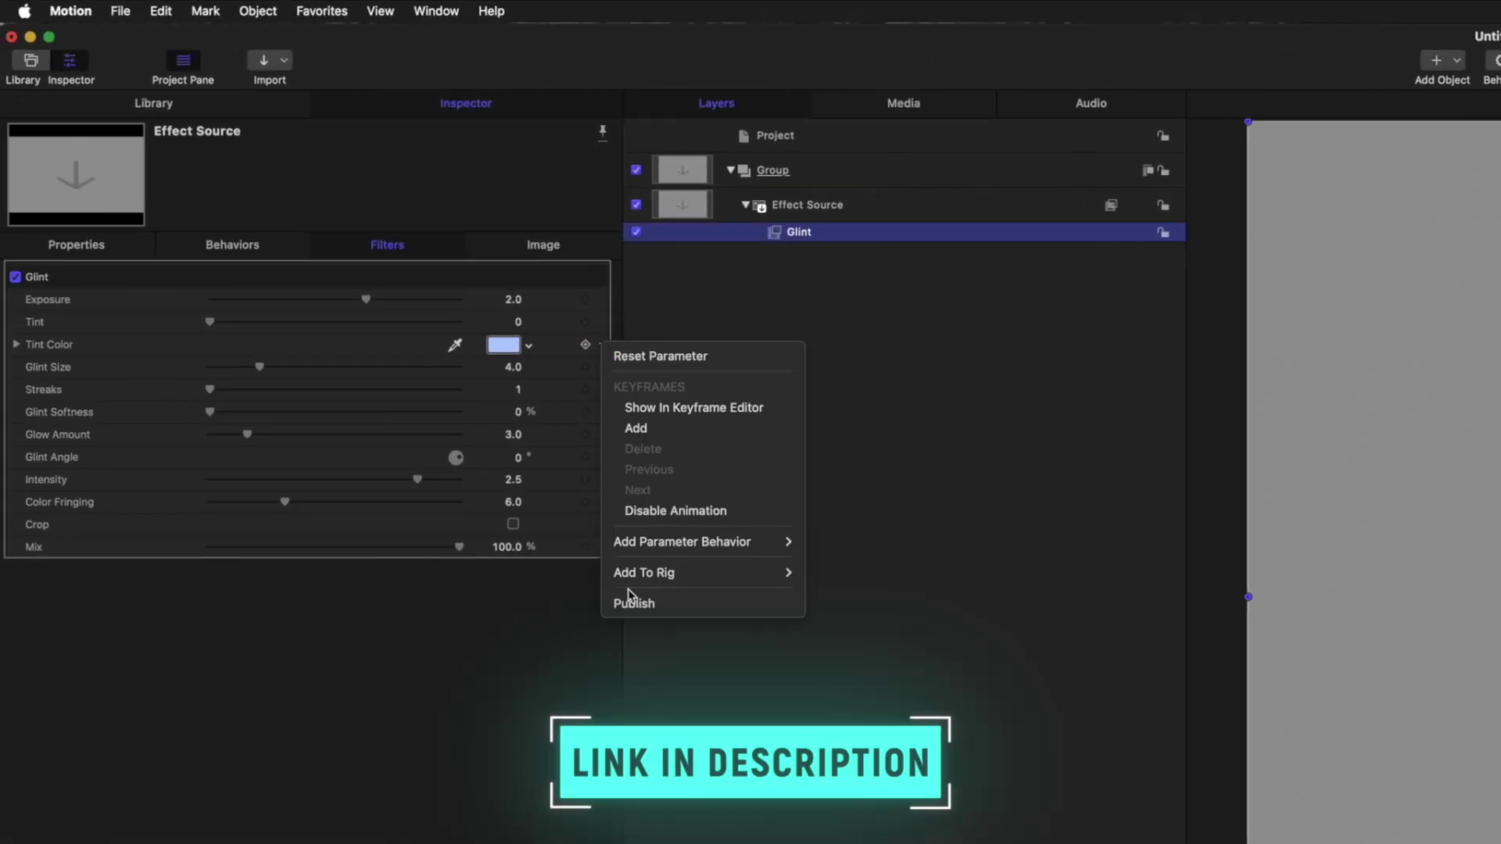
left_click(630, 602)
left_click(601, 345)
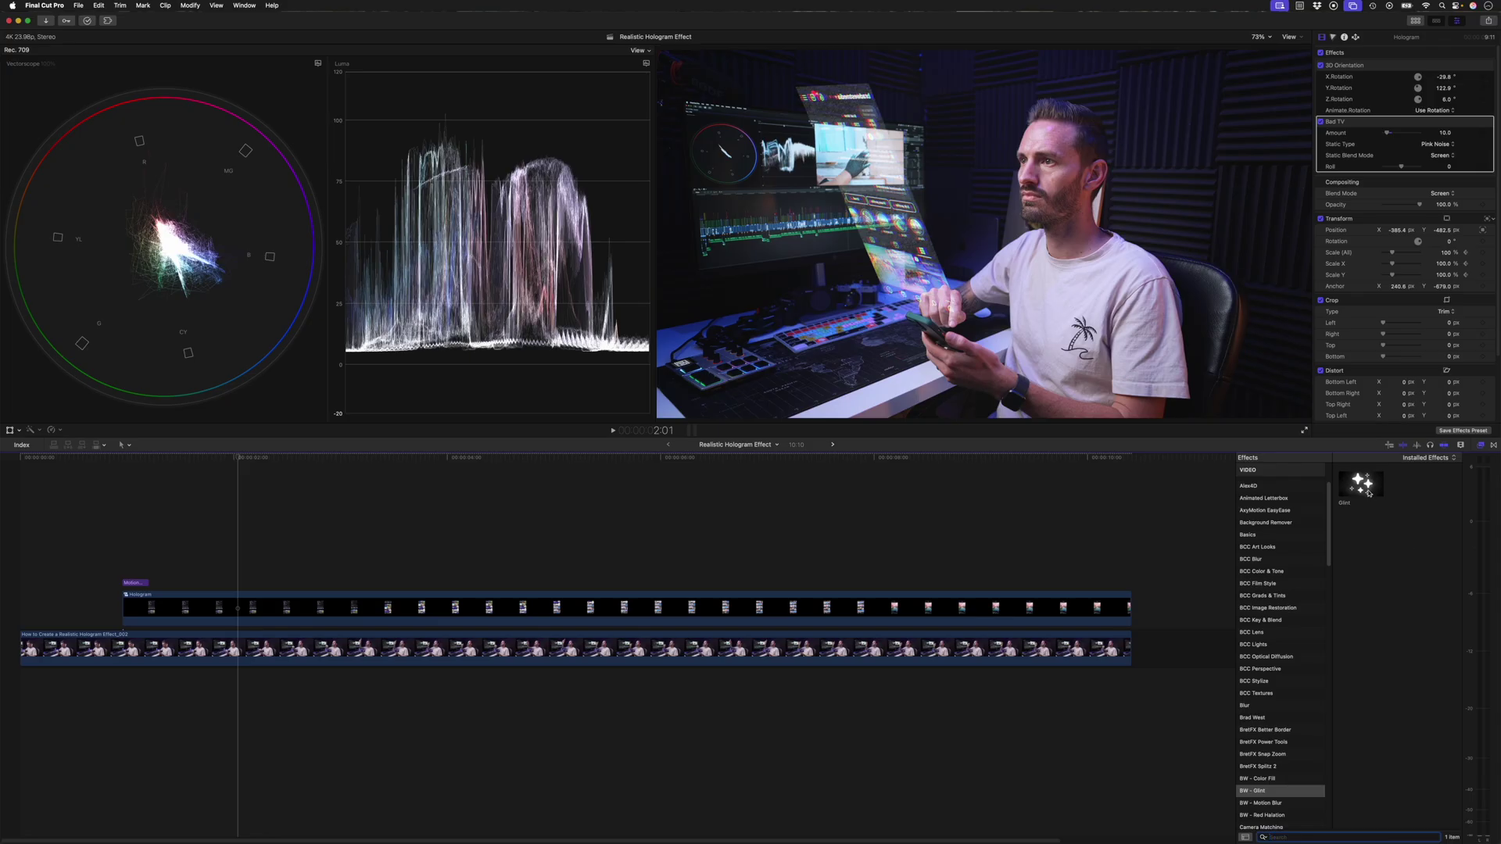
Step: Apply the Glint effect to the Hologram clip with Tint 1.0 and Glint Softness 100%, and set the Bad TV amount to 3
left_click_drag(1368, 492, 794, 618)
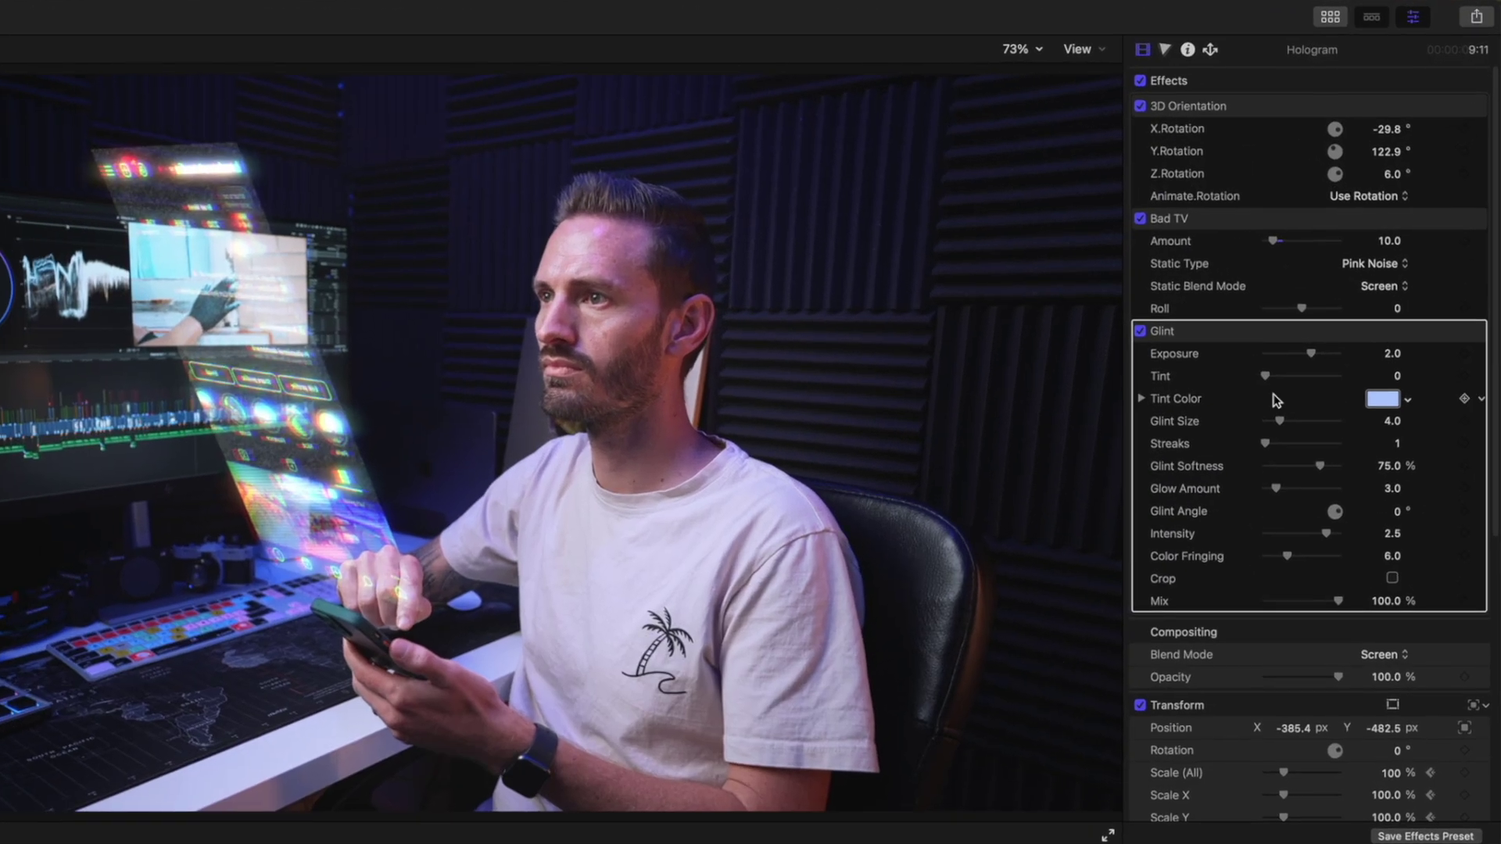
left_click_drag(1266, 378, 1493, 385)
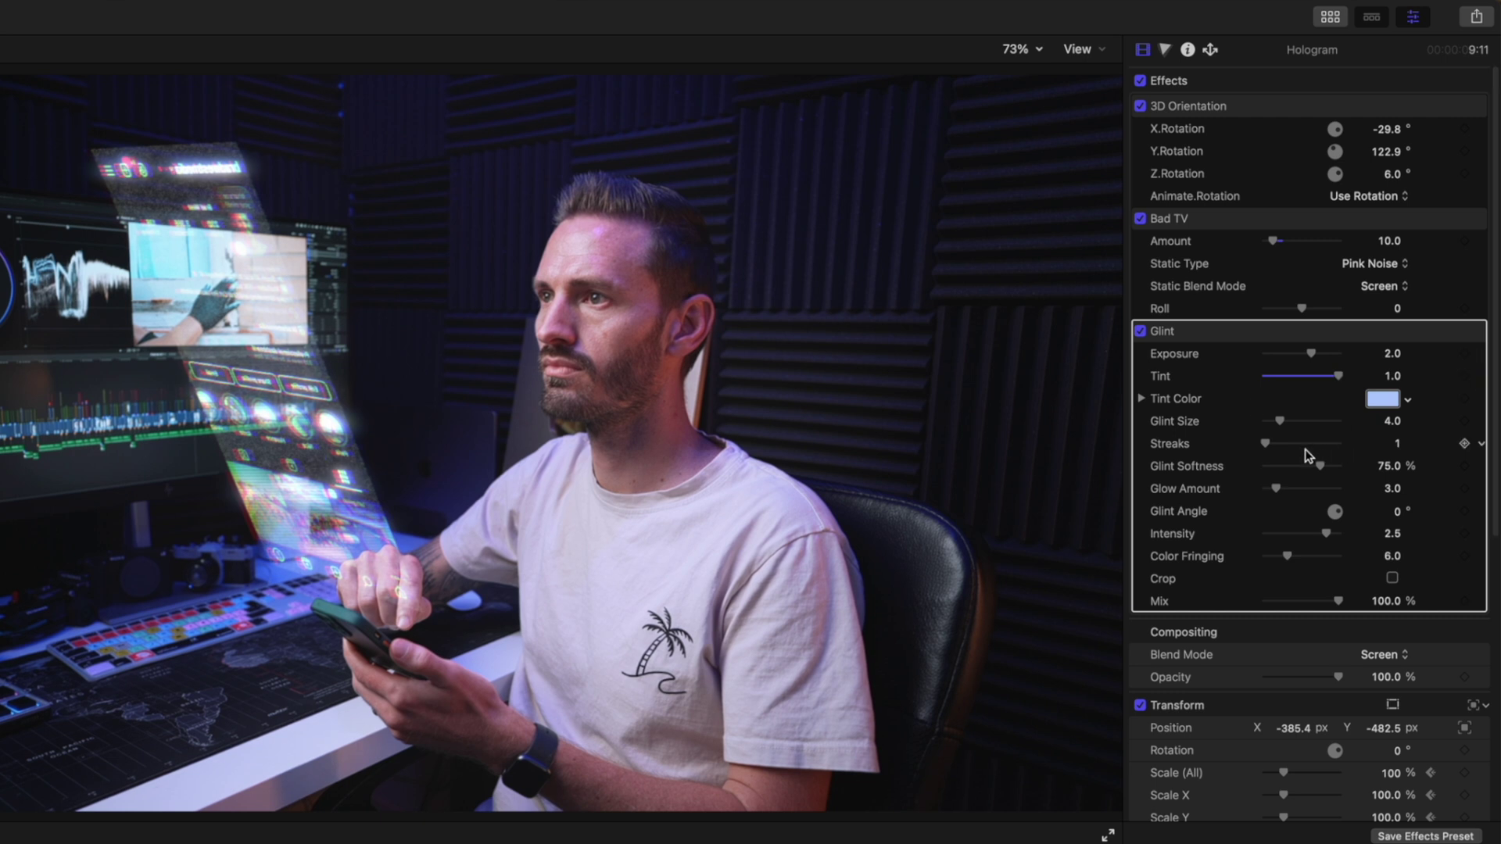
left_click_drag(1266, 445, 1450, 474)
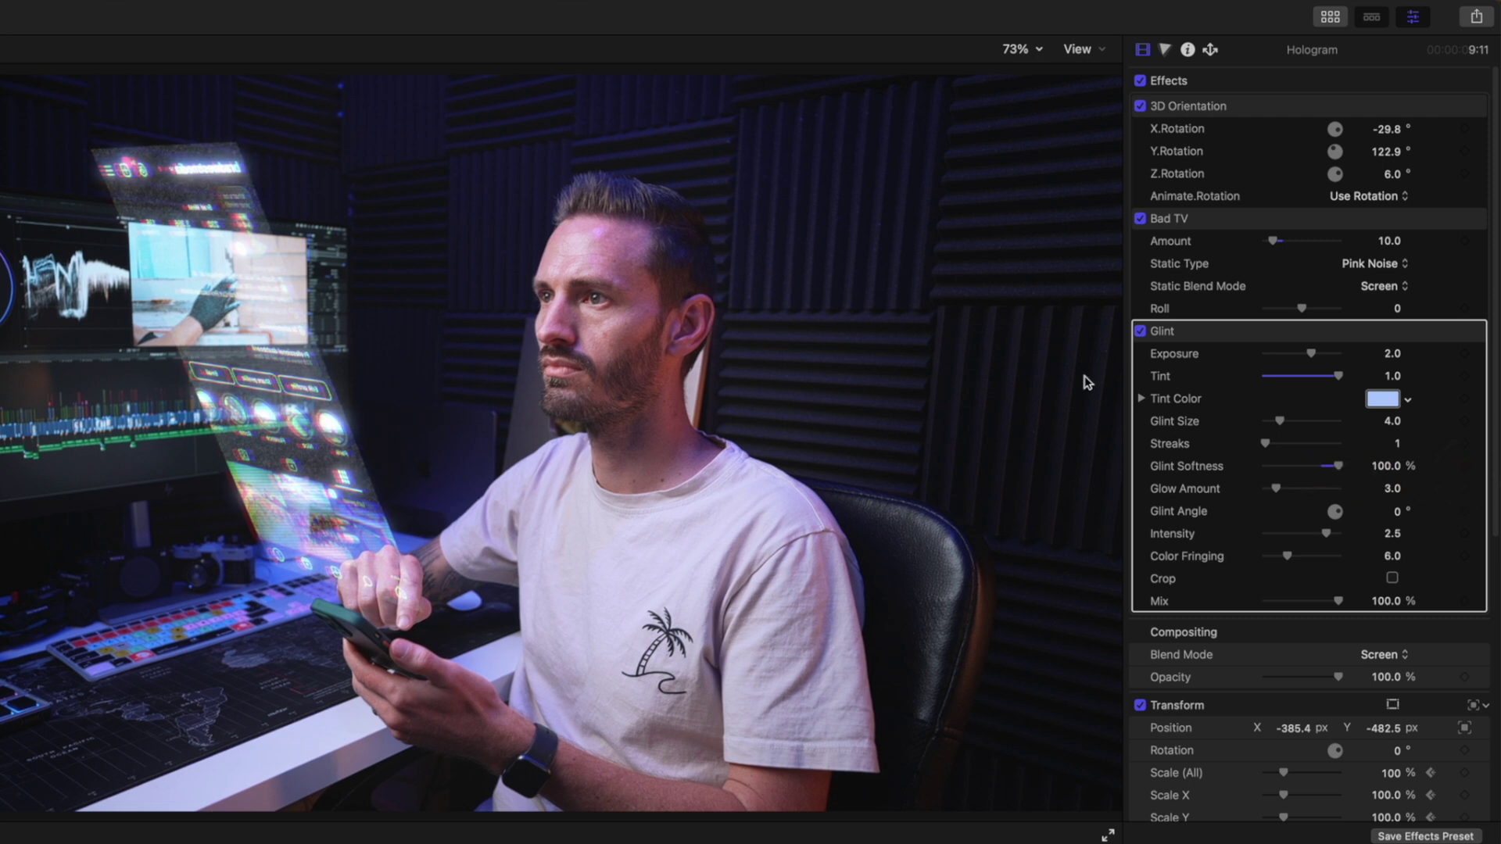
left_click(1377, 247)
type("3")
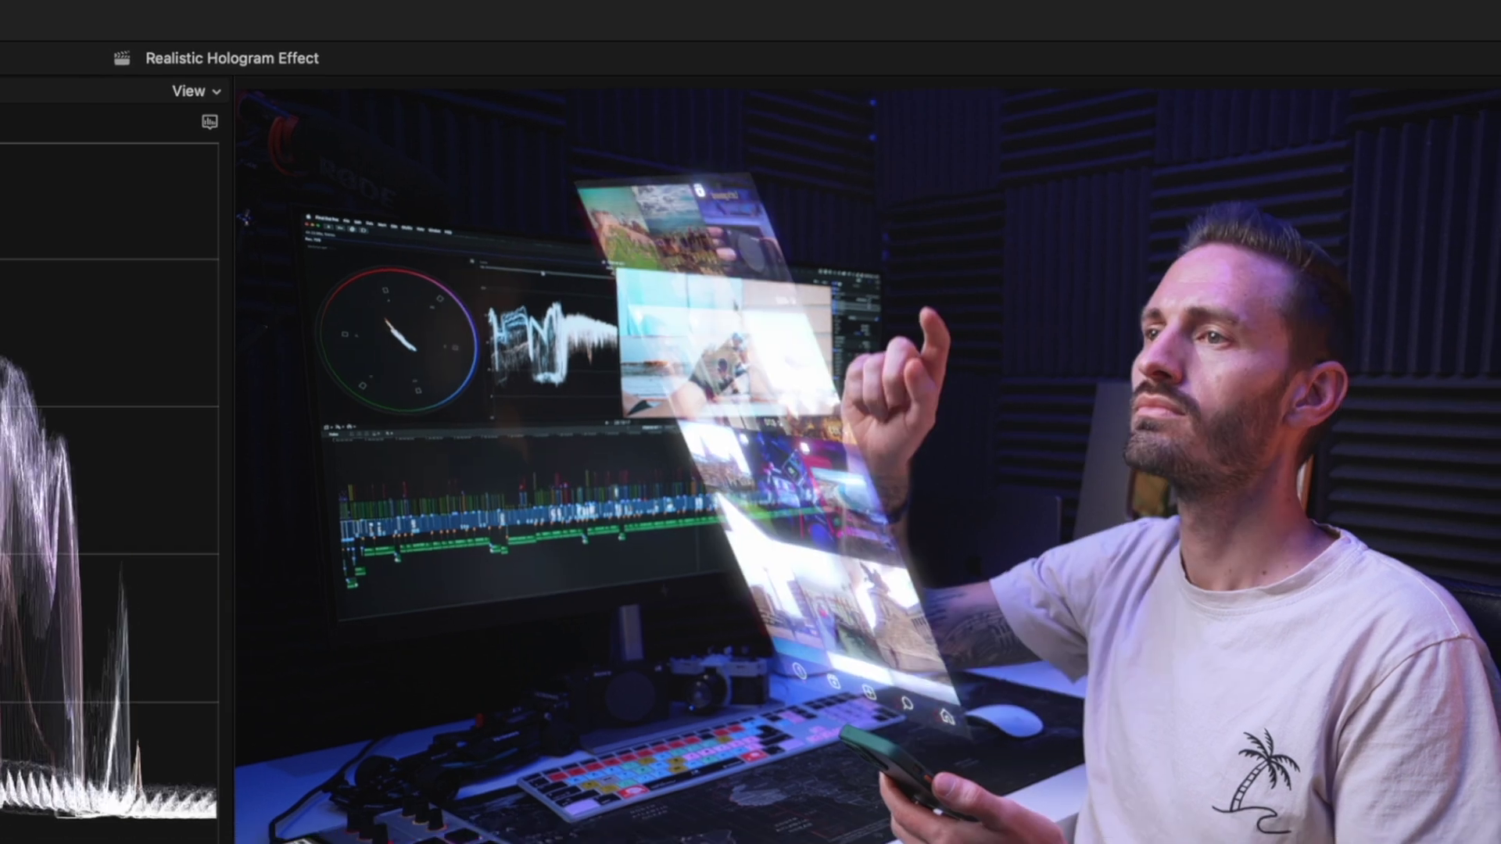
Step: Duplicate the main clip onto a layer beneath the Hologram clip and add a new Color Wheels correction to the copy
left_click_drag(1361, 484, 52, 614)
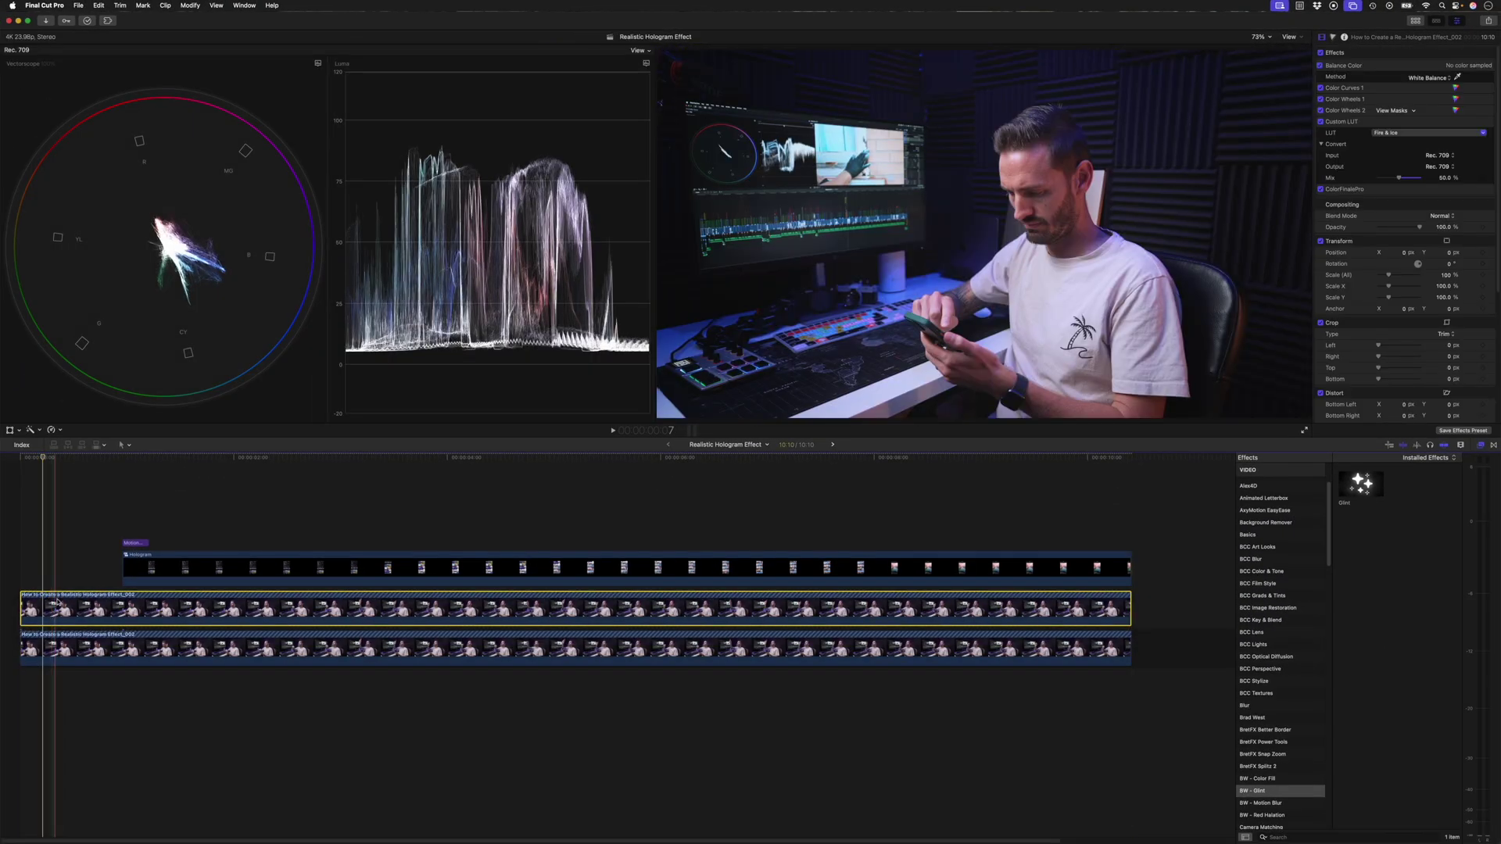
left_click(60, 613)
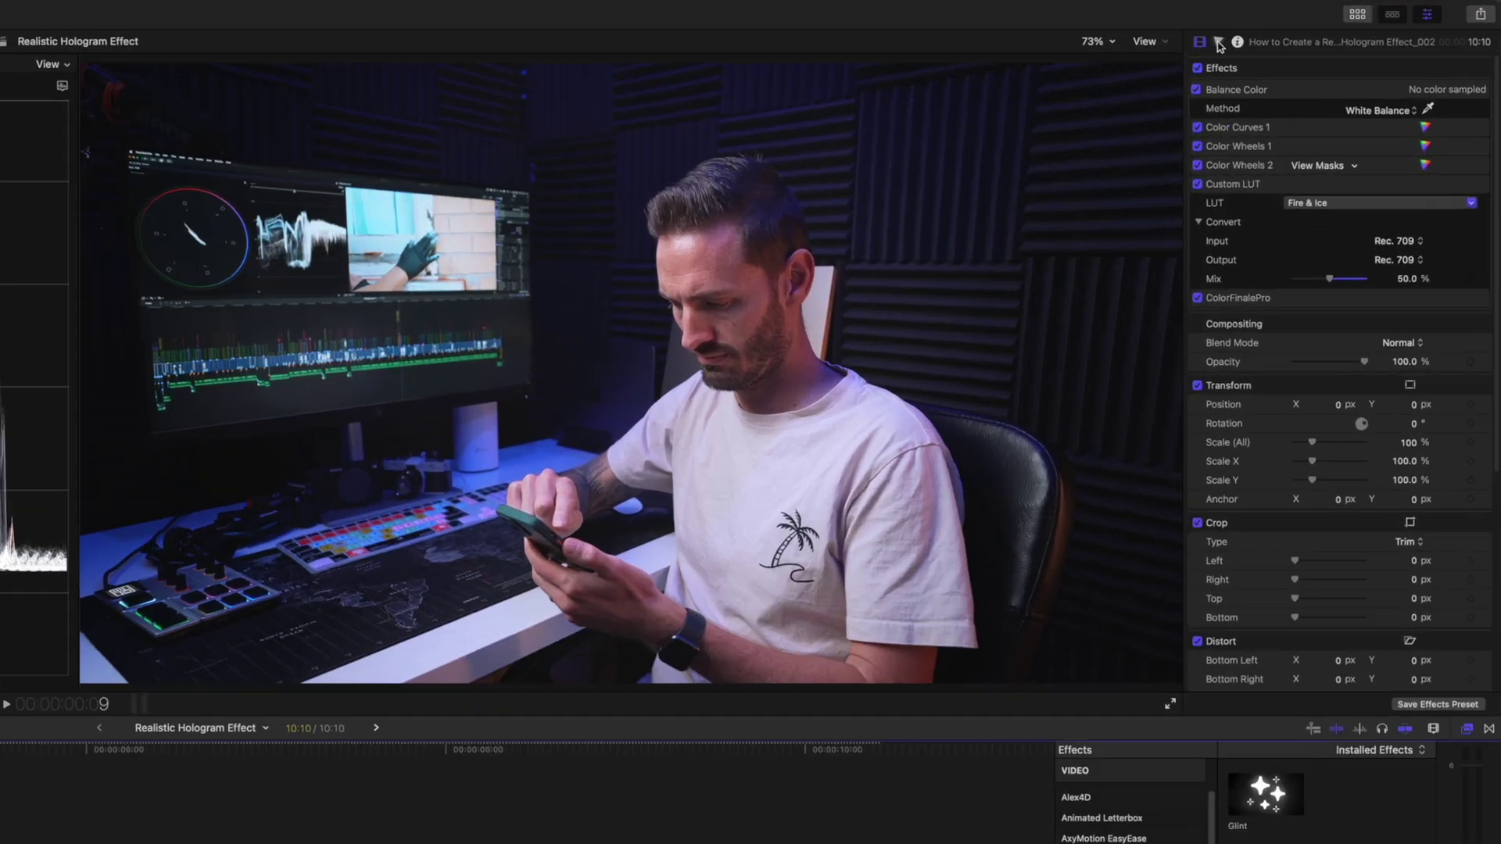
left_click(1332, 36)
left_click(1249, 72)
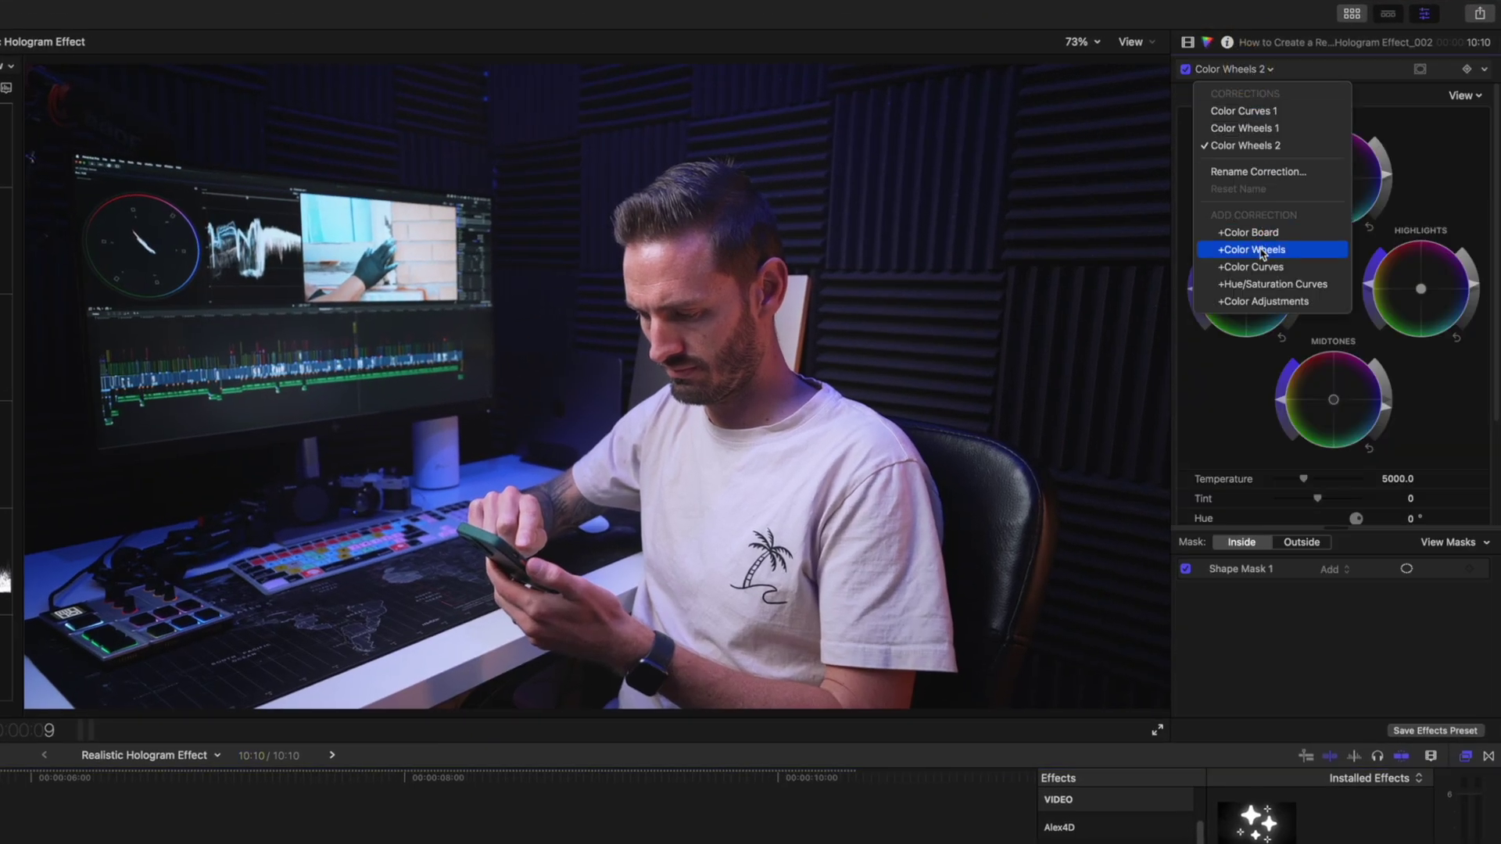
left_click(1258, 245)
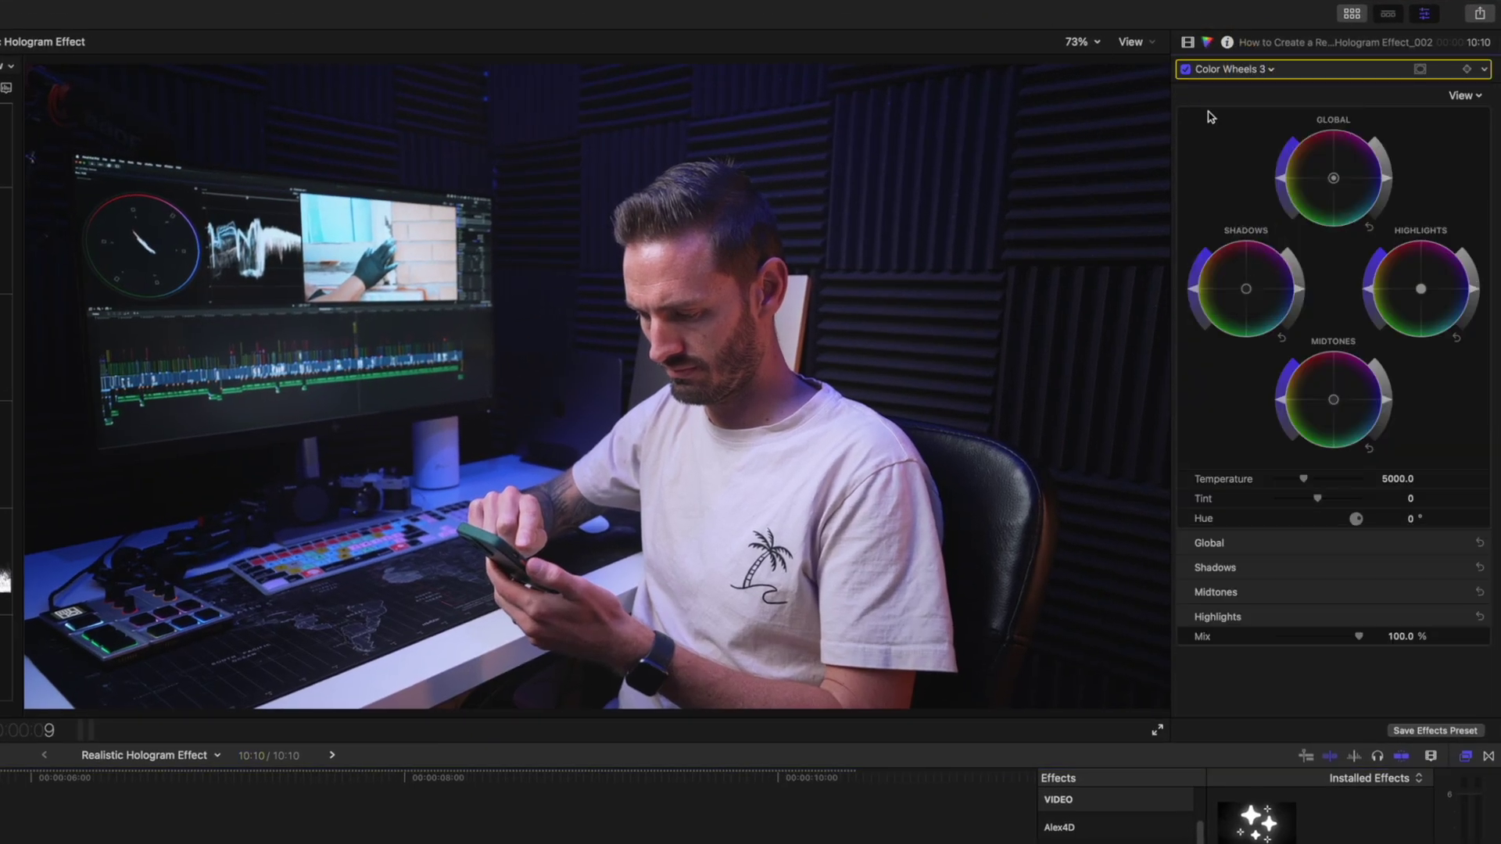
Step: Darken the duplicated clip by lowering the Global brightness, adjust the Highlights brightness and raise the Shadows brightness
left_click_drag(1387, 184, 1387, 194)
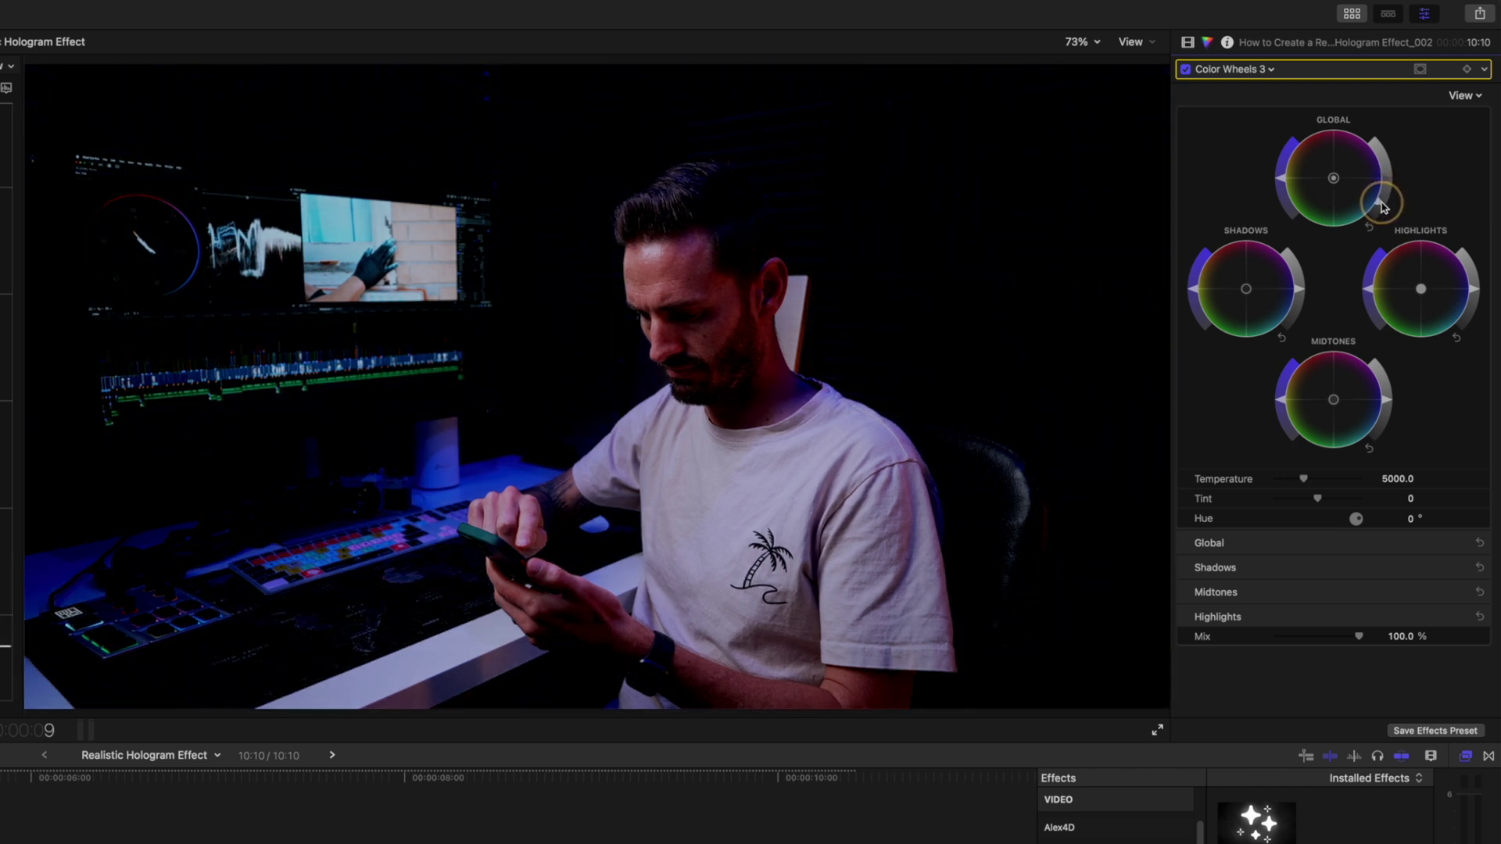
left_click_drag(1475, 296, 1421, 305)
left_click_drag(1298, 293, 1296, 265)
Step: Search all video effects for "draw" and apply the Draw Mask effect to the darkened duplicate clip beneath the Hologram clip
left_click(1127, 833)
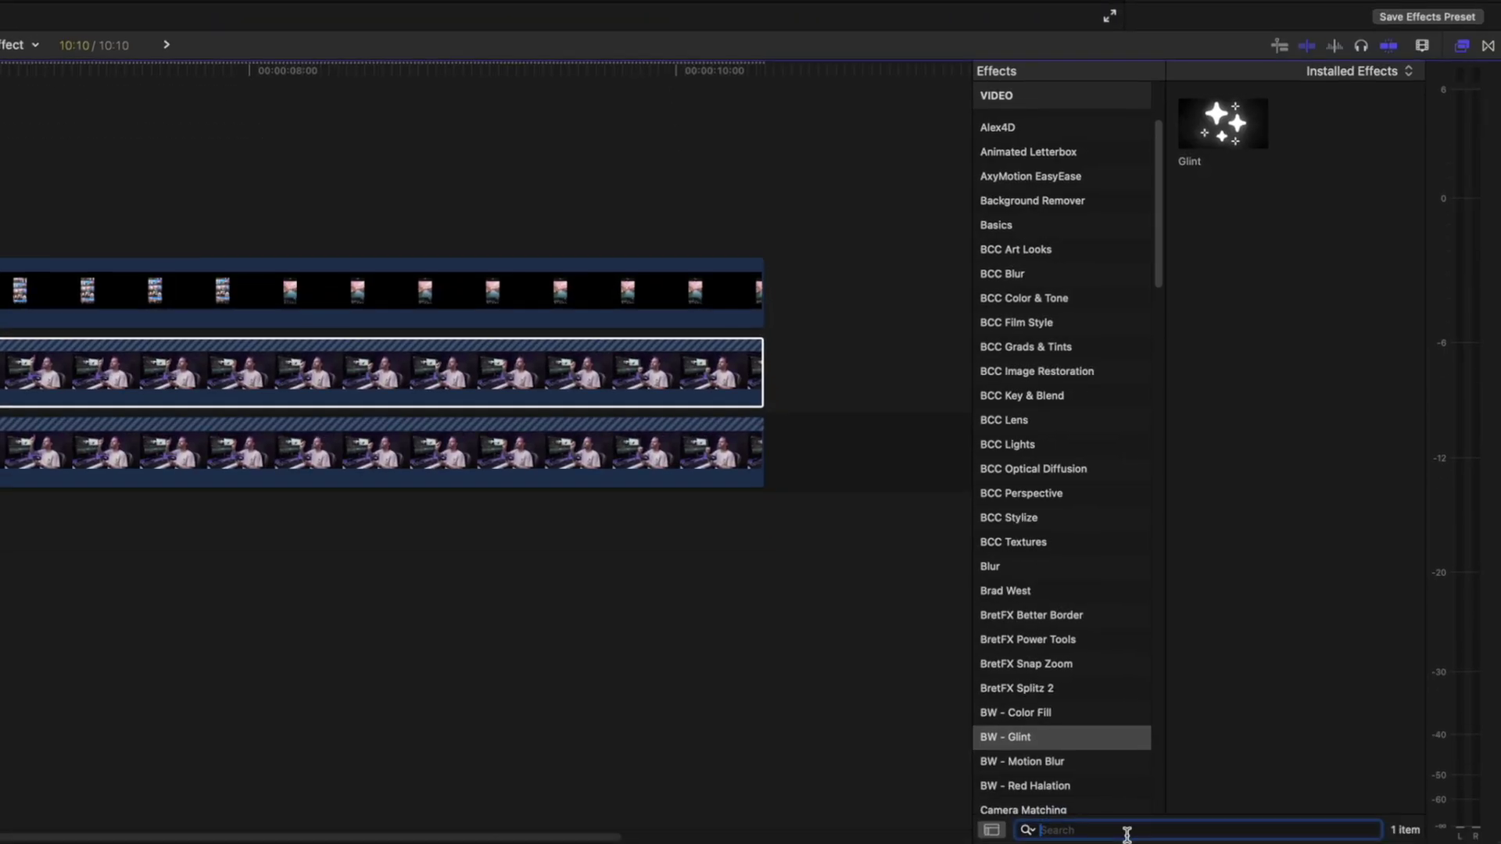
scroll(1046, 238, "up", 5)
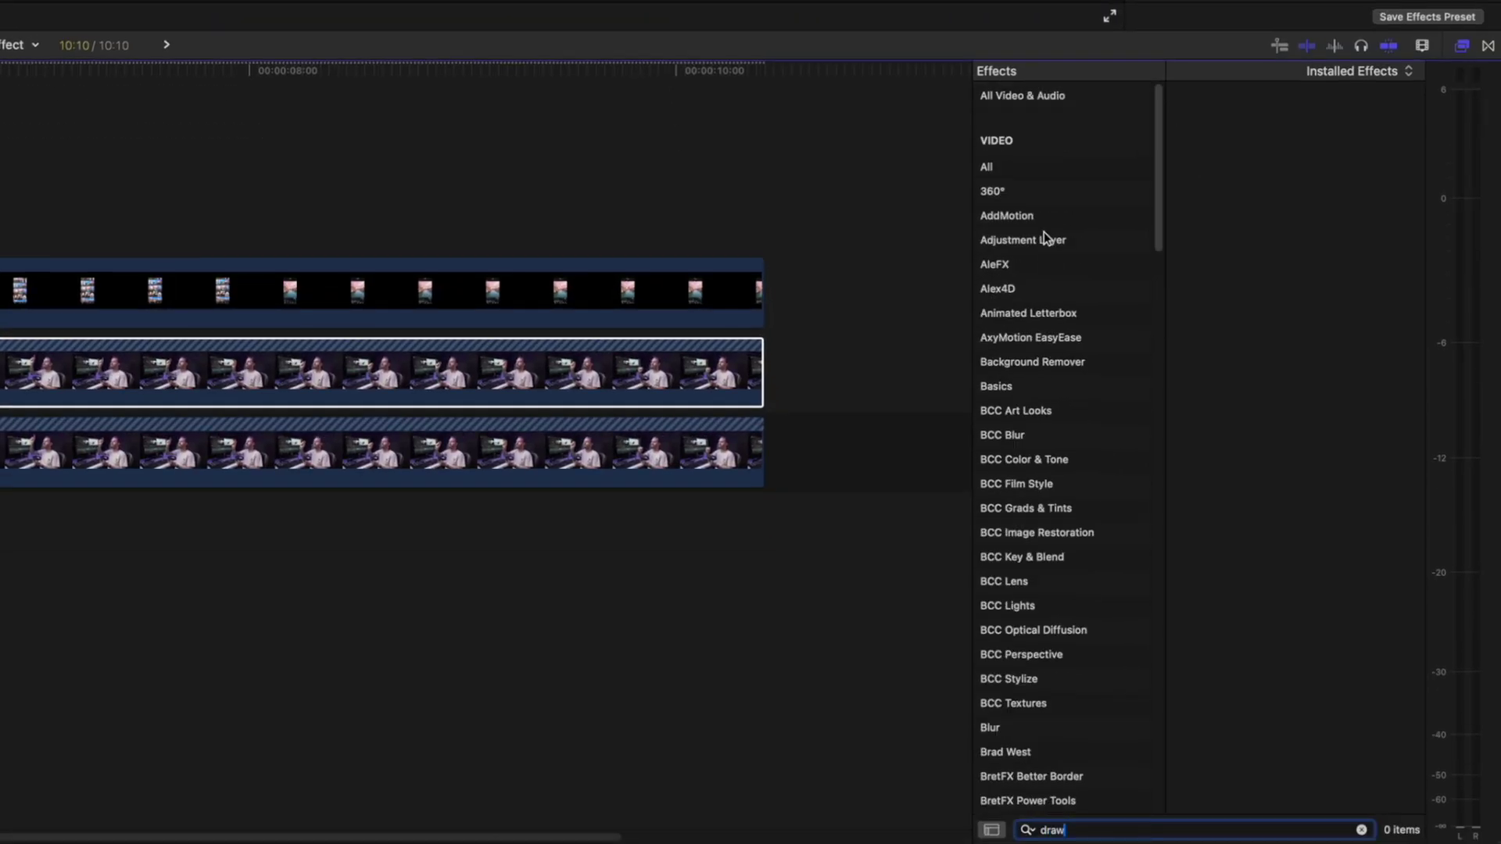
left_click(1016, 163)
left_click_drag(1233, 118, 92, 217)
left_click_drag(846, 247, 421, 434)
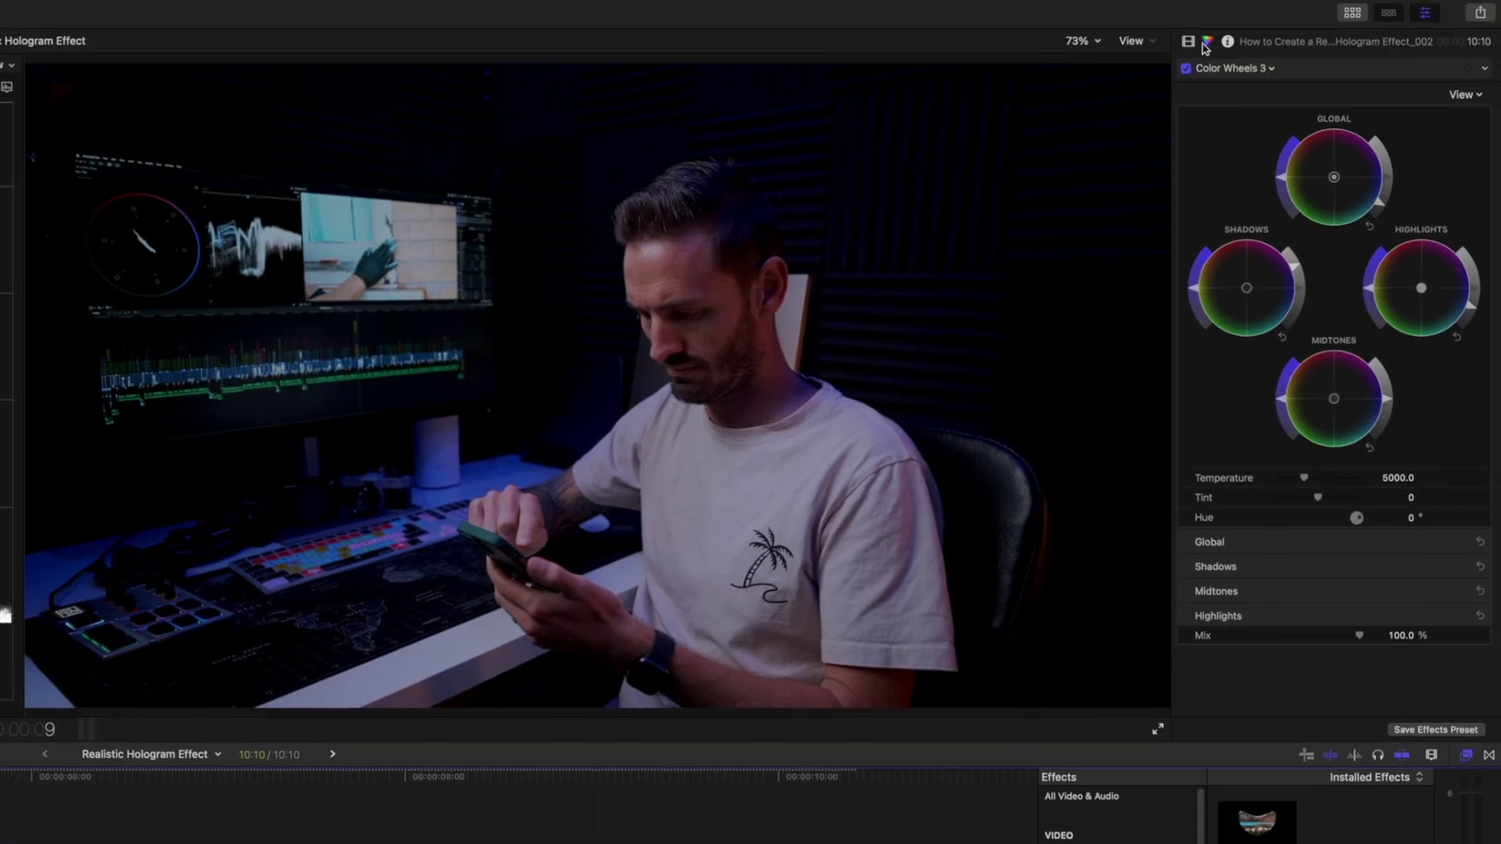
Step: Draw a closed four-corner Linear mask around the bright video preview on the monitor and soften its edge inward with a negative Feather
left_click(1191, 43)
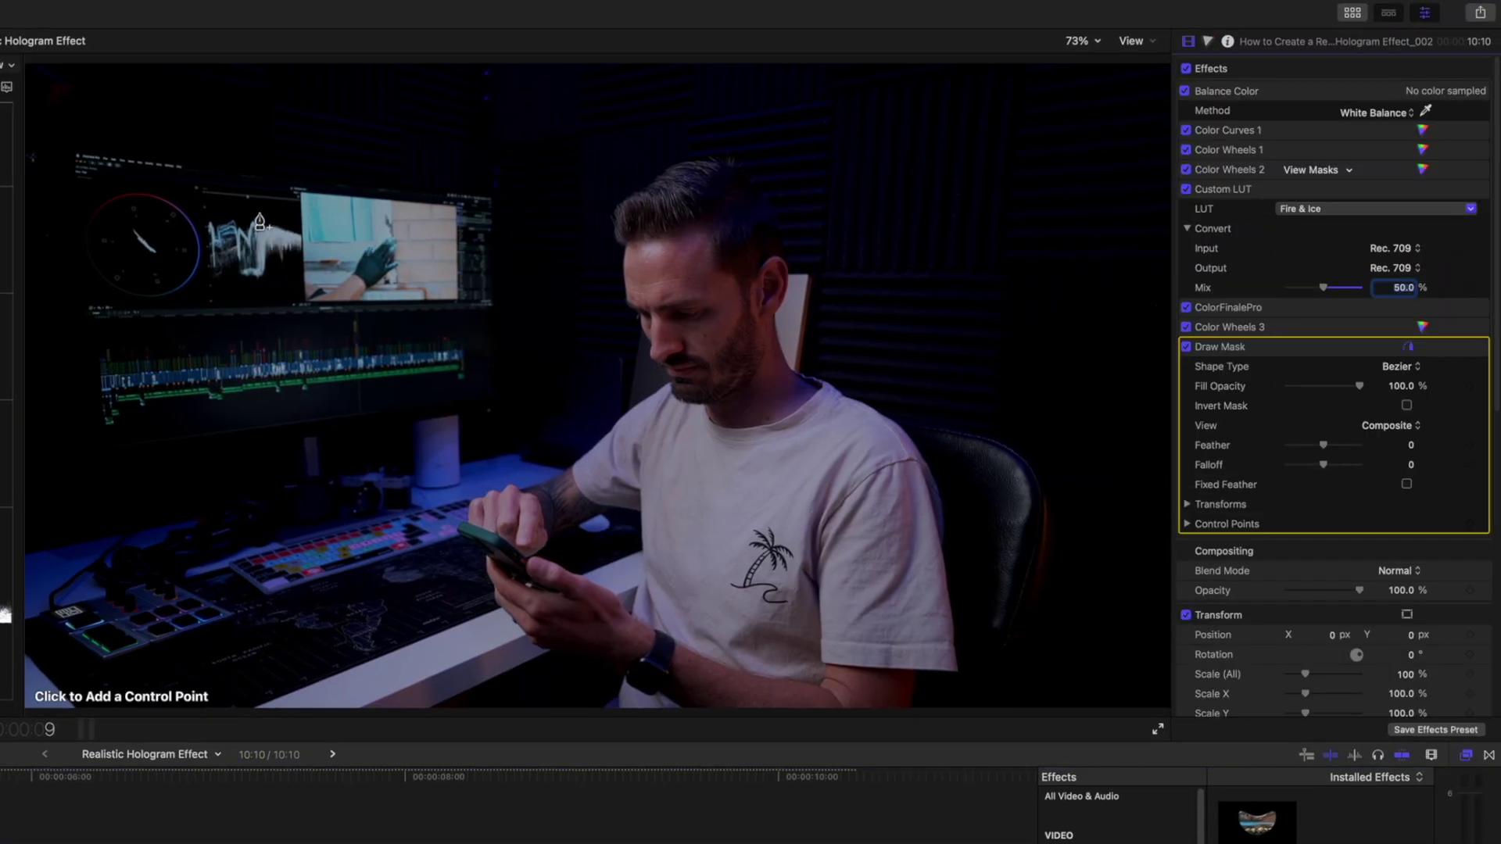
left_click(299, 193)
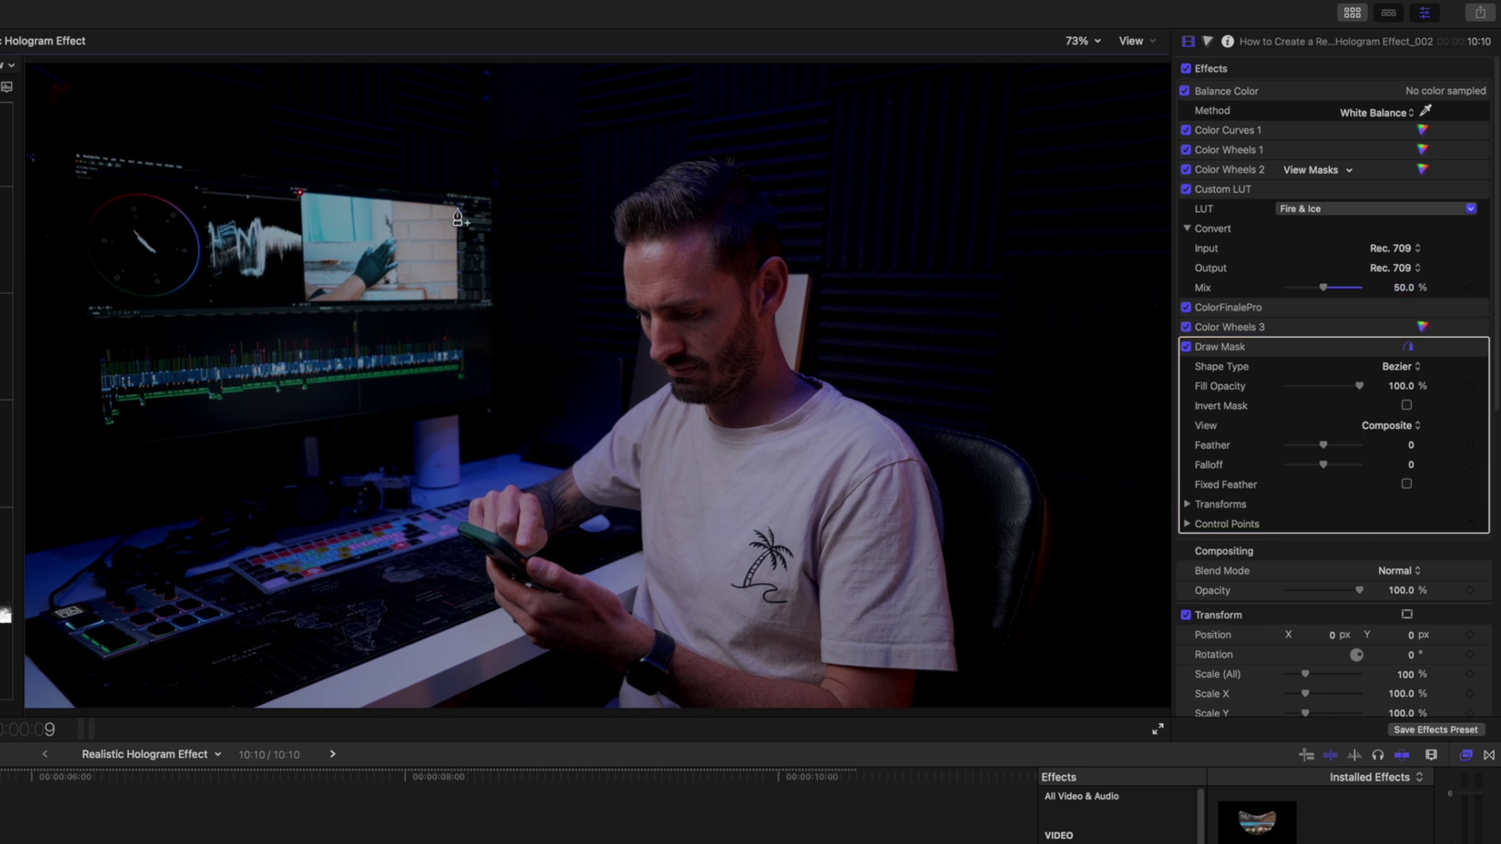
left_click(300, 196)
mouse_move(1323, 444)
left_mouse_down()
mouse_move(1342, 450)
mouse_move(1306, 445)
left_mouse_up()
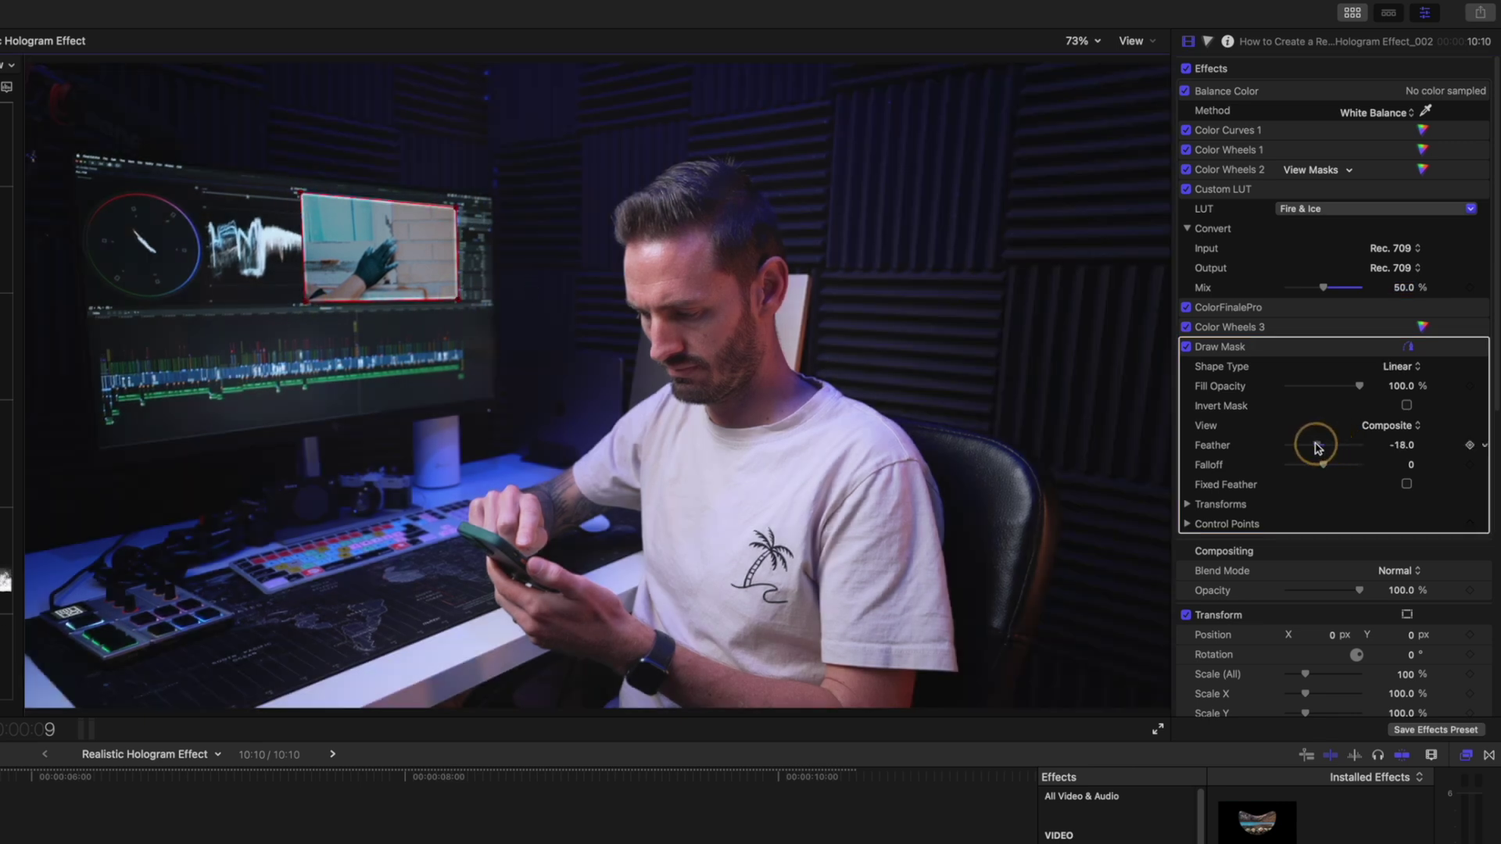
Step: Raise the Global brightness in the masked clip's Color Wheels 3 correction slightly
left_click(1422, 327)
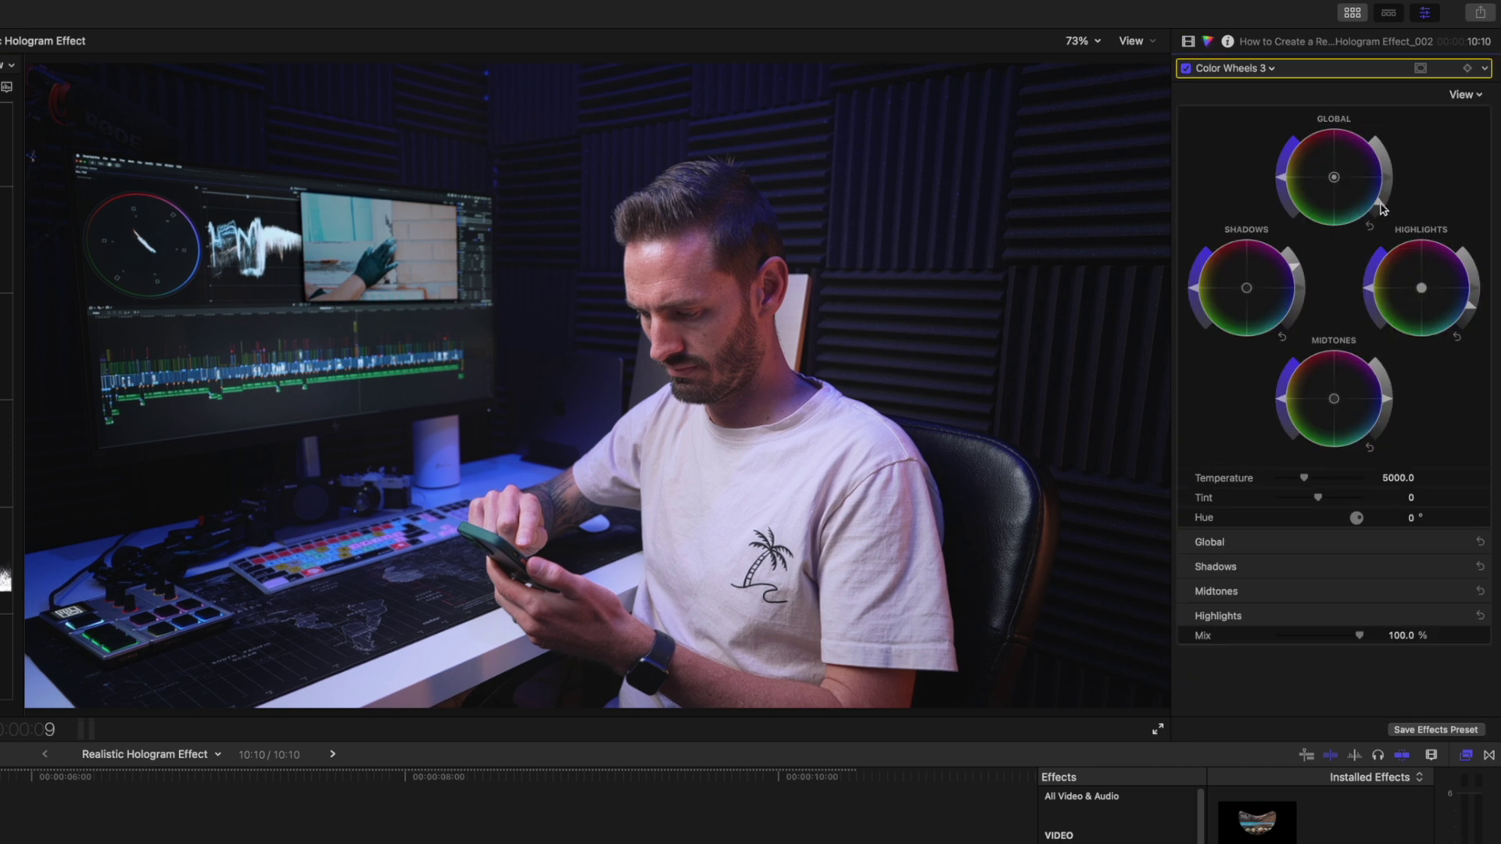
left_click_drag(1382, 207, 1383, 191)
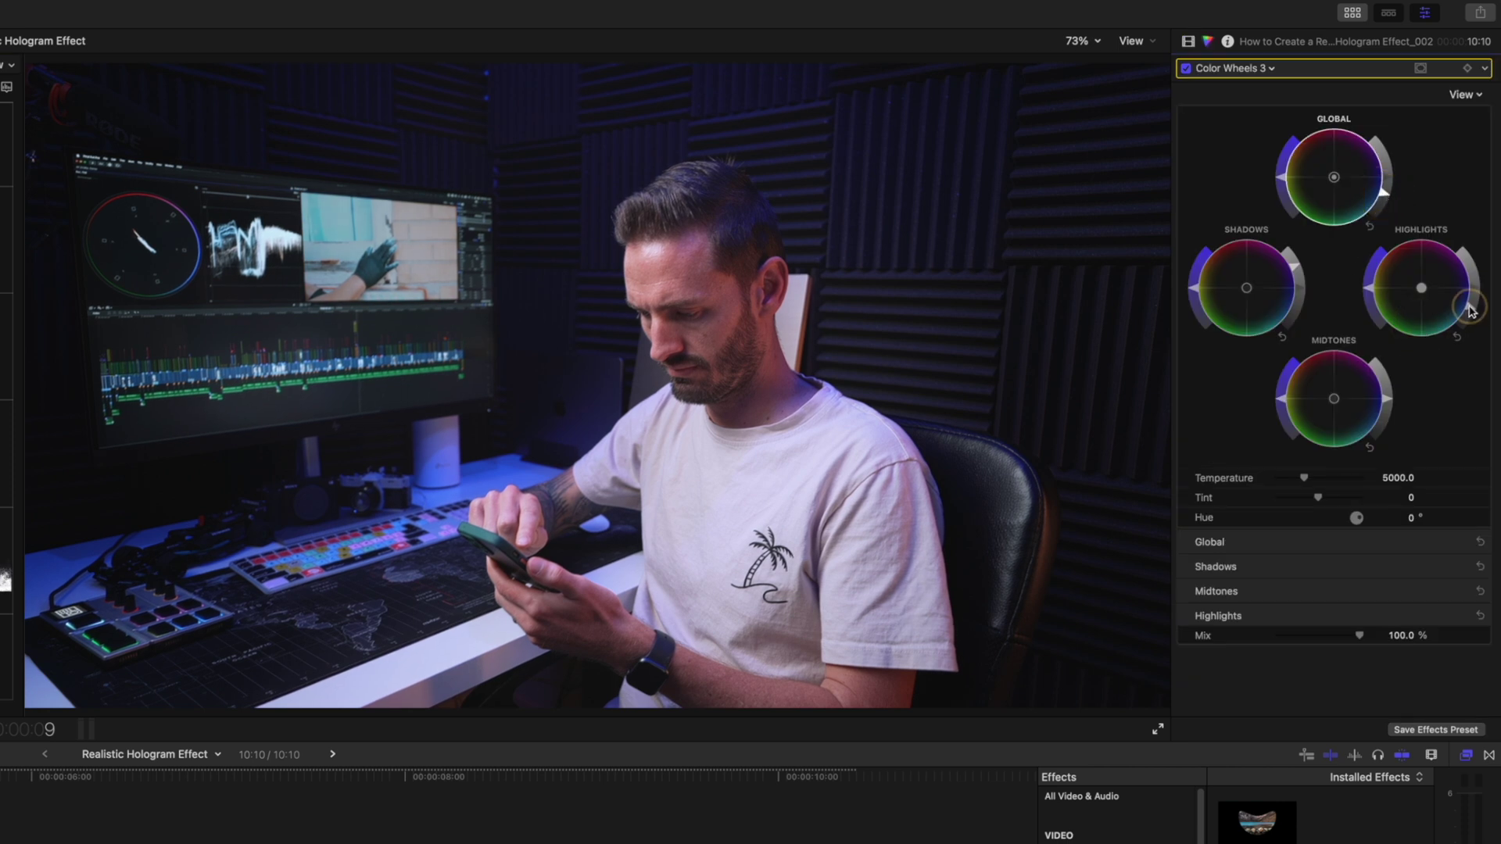